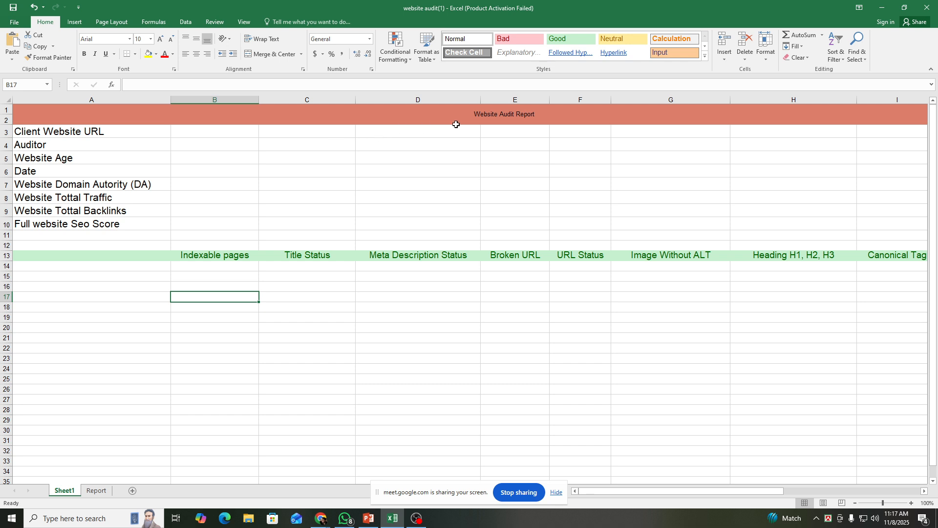
# - Select the value cell for Client Website URL, then switch to Chrome and close the Firsttrip, Domain Age Checker and Domain Authority Checker tabs
pyautogui.click(533, 112)
pyautogui.click(183, 132)
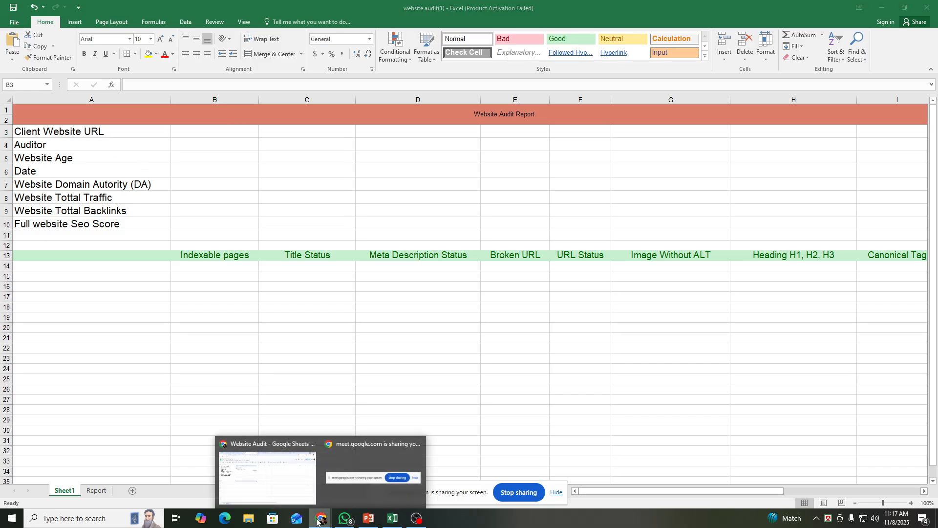
pyautogui.click(266, 469)
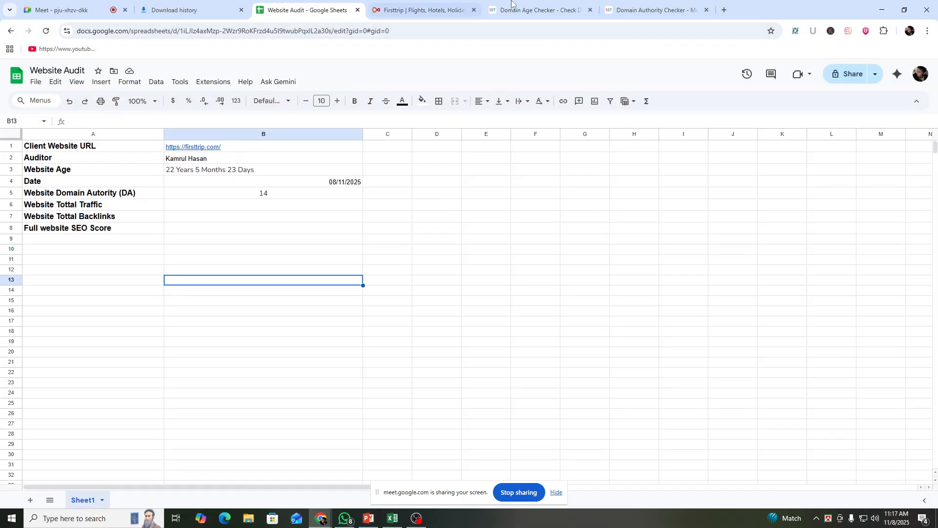
pyautogui.click(474, 10)
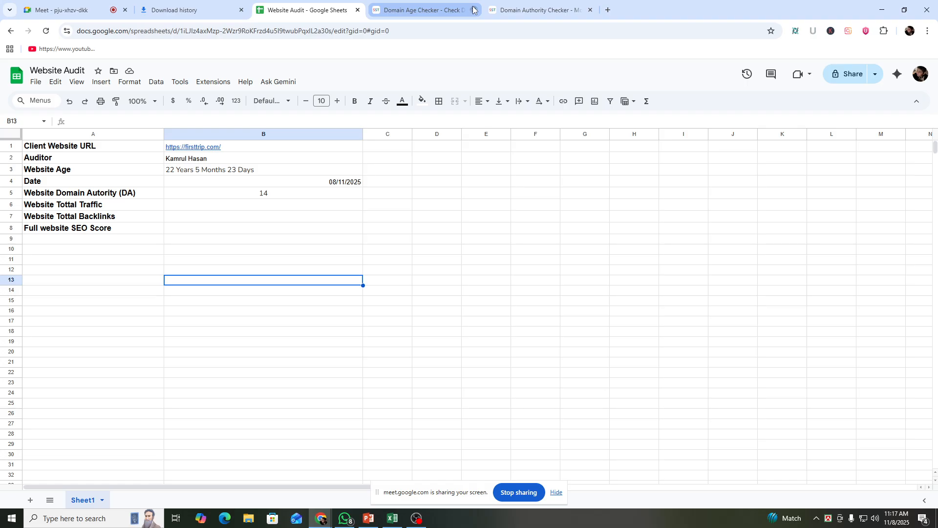
pyautogui.click(474, 10)
pyautogui.click(474, 10)
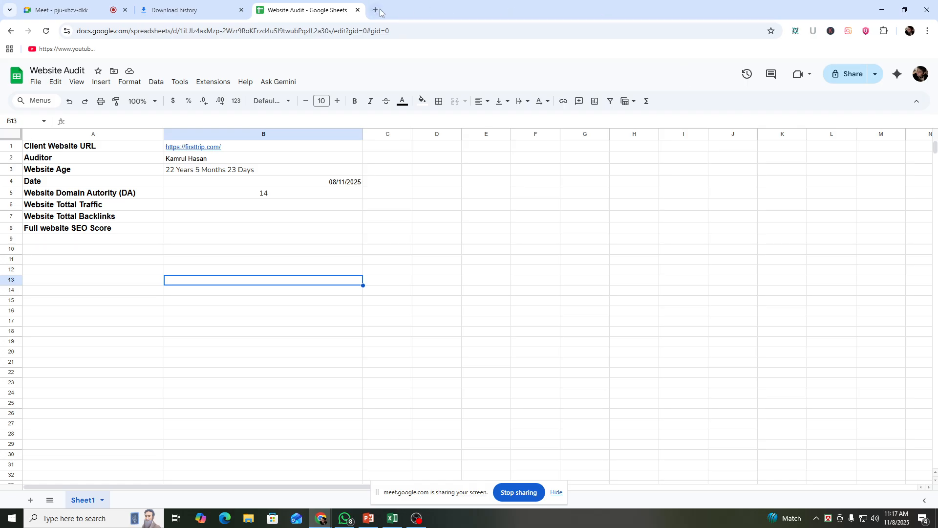
# - Search Google for "bangladesh travel" in a new browser tab
pyautogui.click(377, 11)
pyautogui.click(400, 33)
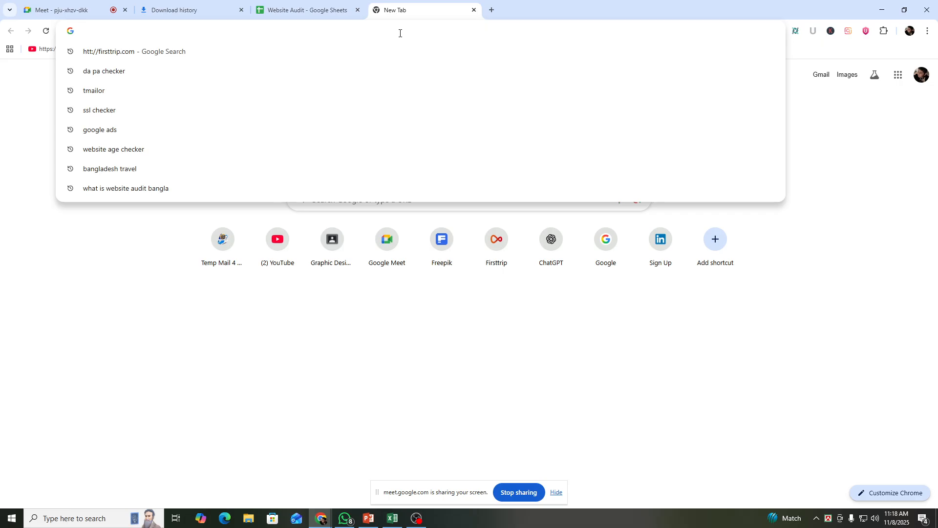
pyautogui.write('ba')
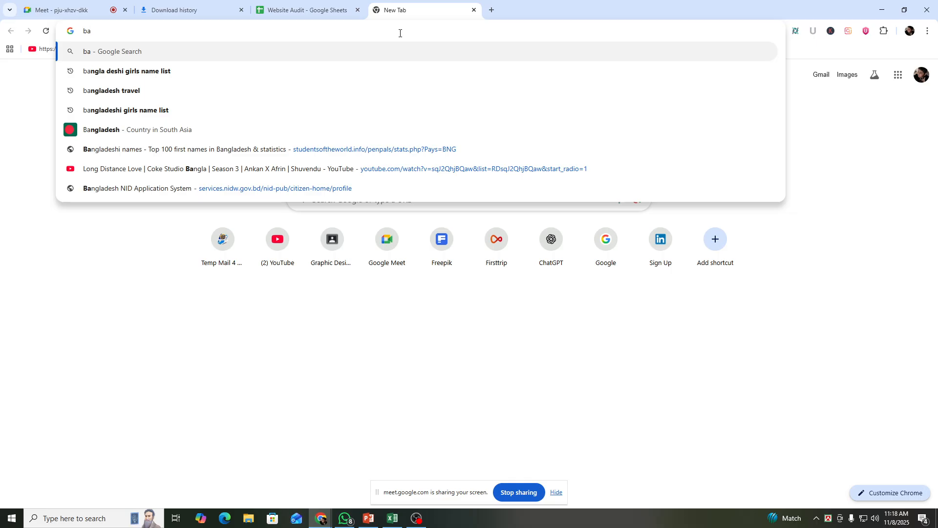
pyautogui.click(100, 92)
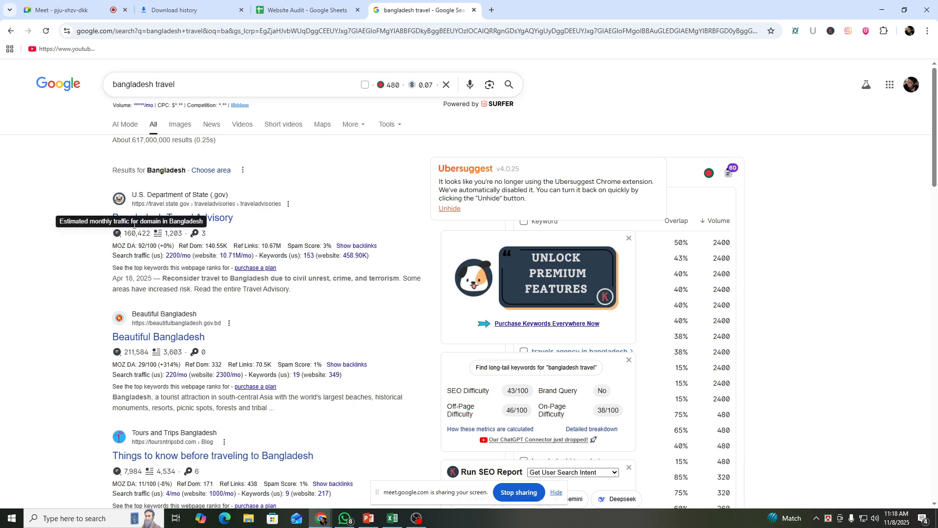
# - Look through the first page of "bangladesh travel" results and go to results page 10
pyautogui.scroll(-20, 228, 201)
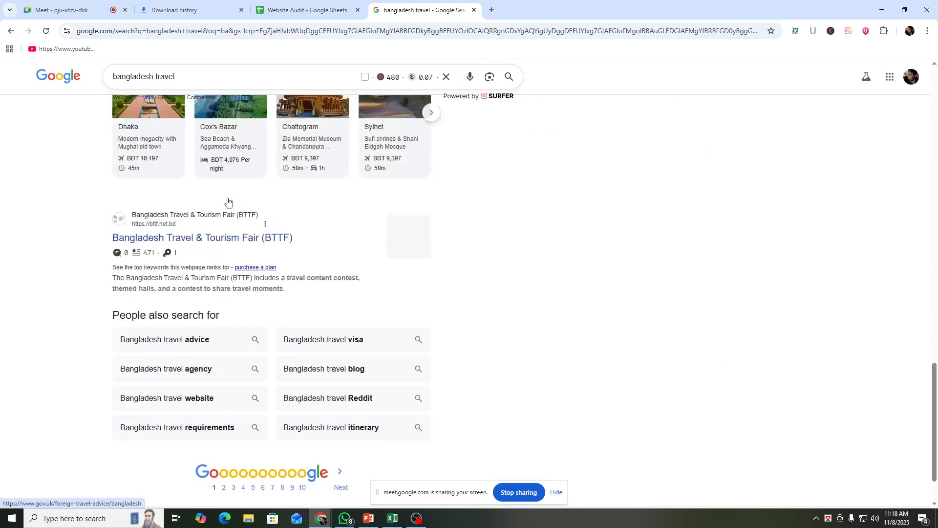
pyautogui.scroll(20, 227, 202)
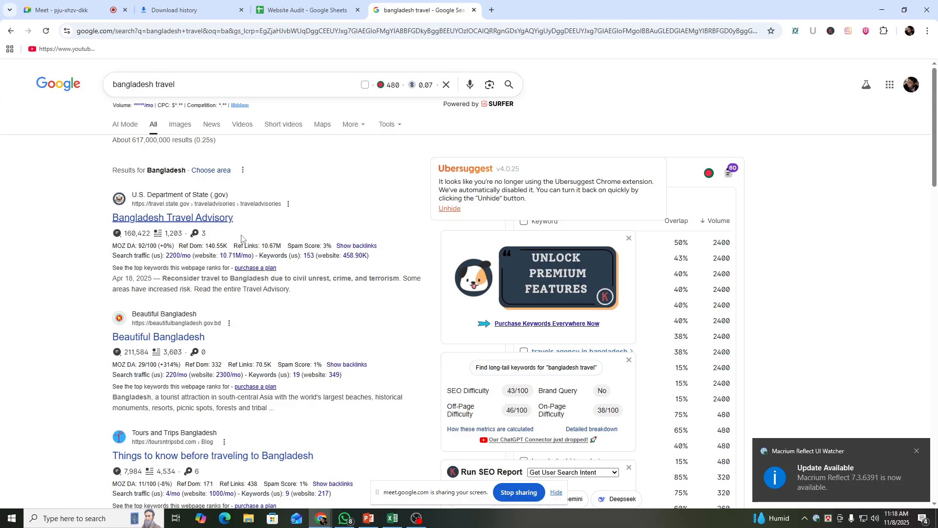
pyautogui.scroll(-12, 209, 306)
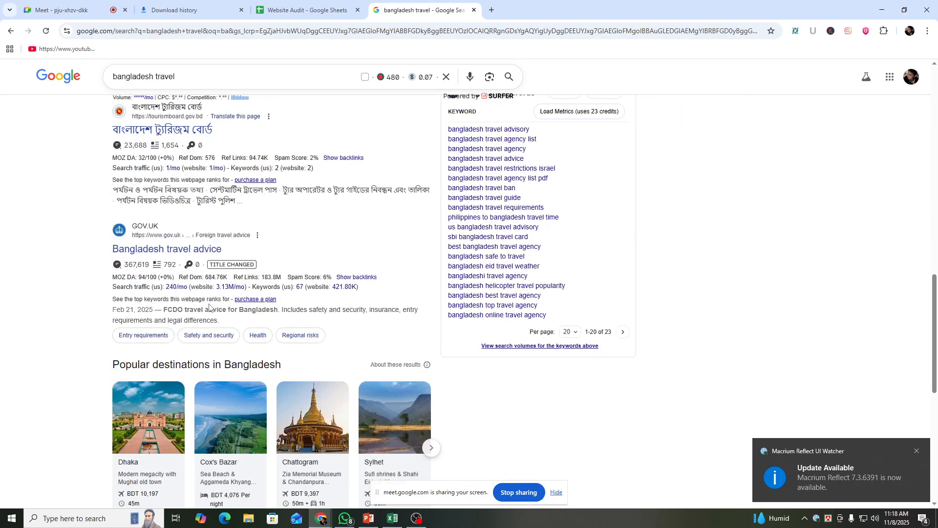
pyautogui.scroll(-8, 209, 306)
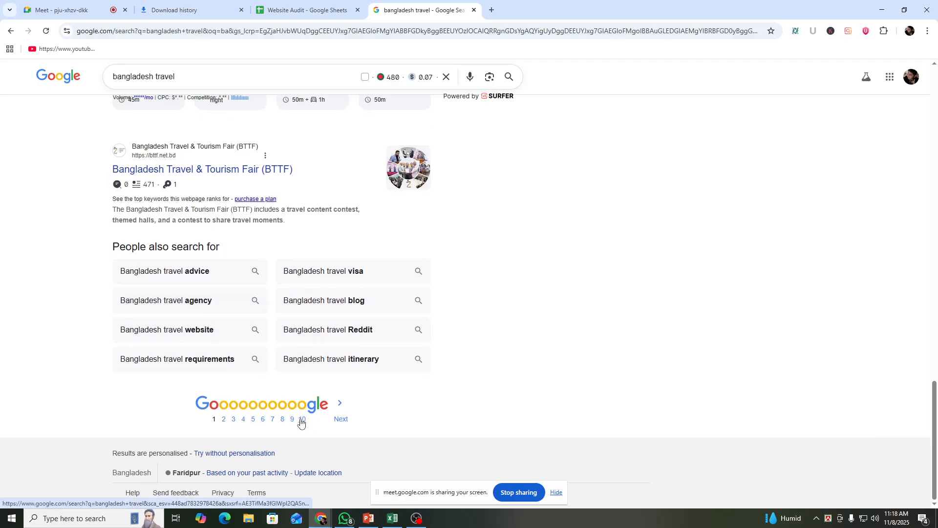
pyautogui.click(301, 420)
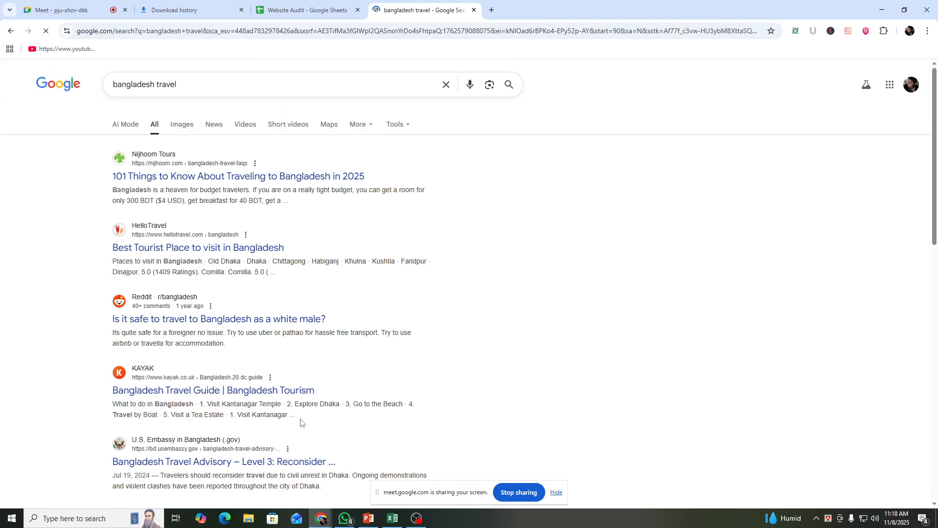
# - Open the HelloTravel result "Best Tourist Place to visit in Bangladesh" and look over the site's homepage
pyautogui.scroll(-15, 292, 391)
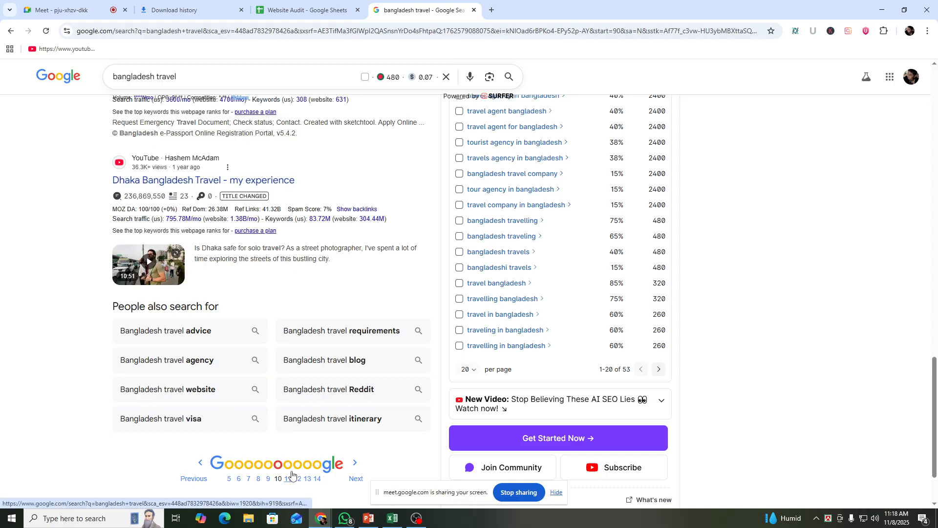
pyautogui.scroll(15, 268, 464)
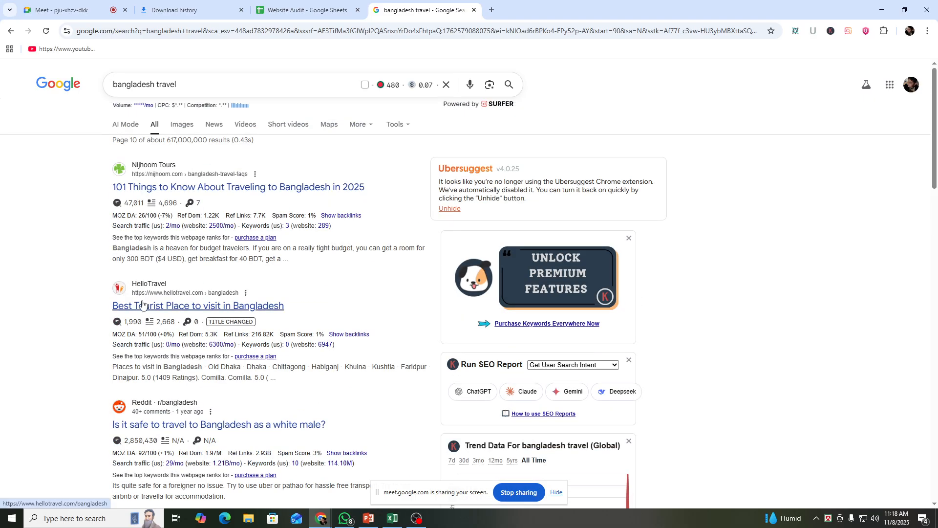
pyautogui.click(163, 306)
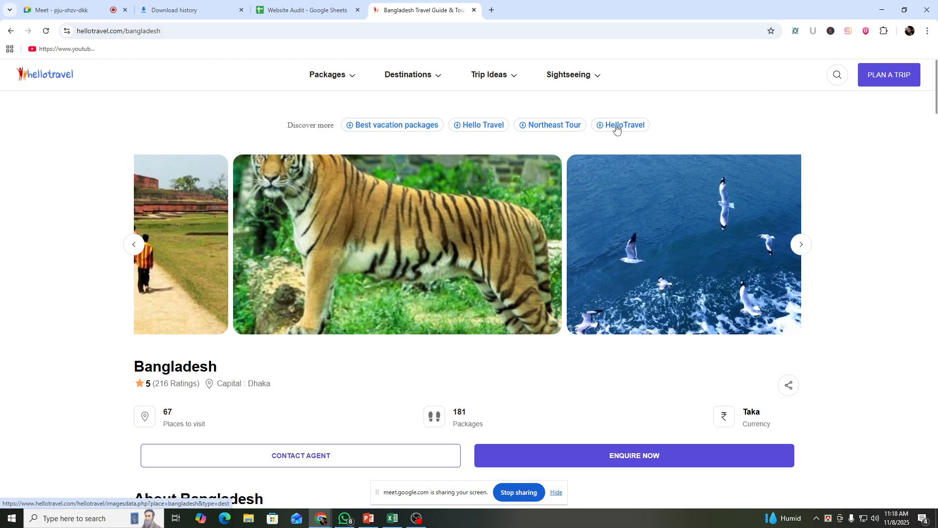
pyautogui.click(50, 80)
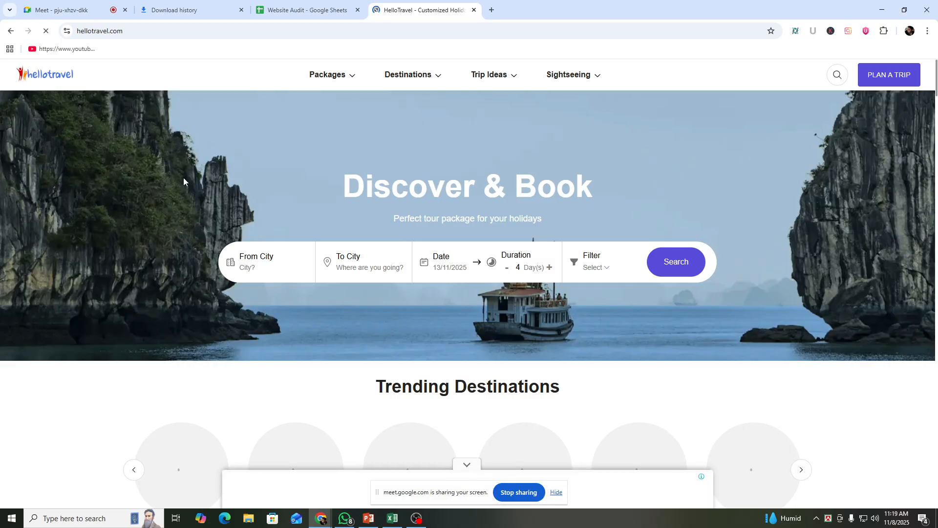
pyautogui.scroll(-15, 508, 190)
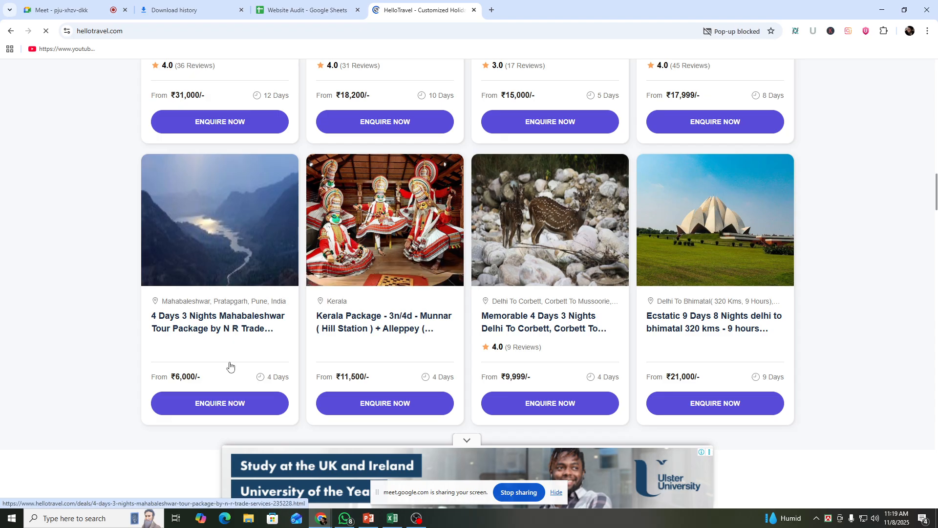
pyautogui.scroll(-10, 218, 278)
pyautogui.scroll(12, 218, 278)
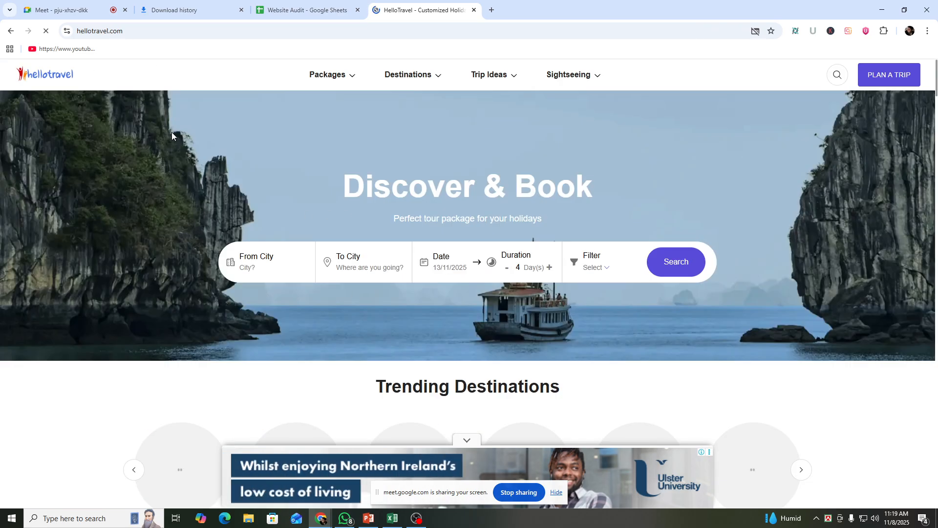
pyautogui.doubleClick(120, 30)
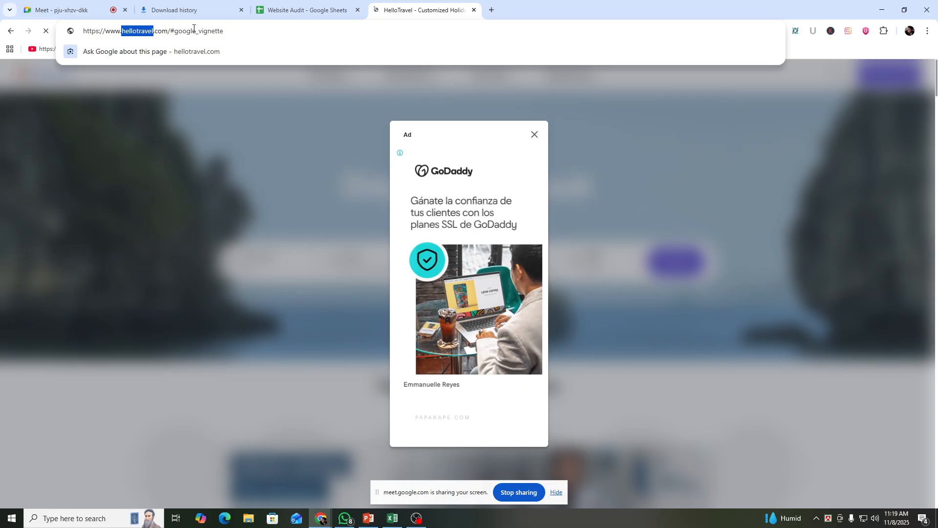
pyautogui.click(230, 29)
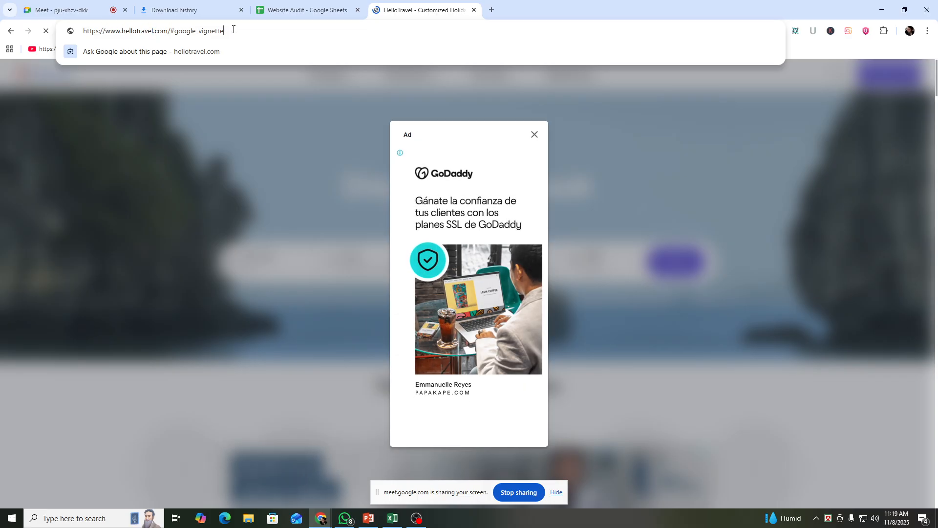
pyautogui.press('BackSpace')
pyautogui.press('BackSpace')
pyautogui.press('BackSpace')
pyautogui.press('BackSpace')
pyautogui.press('BackSpace')
pyautogui.press('BackSpace')
pyautogui.press('BackSpace')
pyautogui.press('BackSpace')
pyautogui.press('BackSpace')
pyautogui.press('BackSpace')
pyautogui.press('BackSpace')
pyautogui.press('BackSpace')
pyautogui.press('BackSpace')
pyautogui.press('BackSpace')
pyautogui.press('BackSpace')
pyautogui.press('BackSpace')
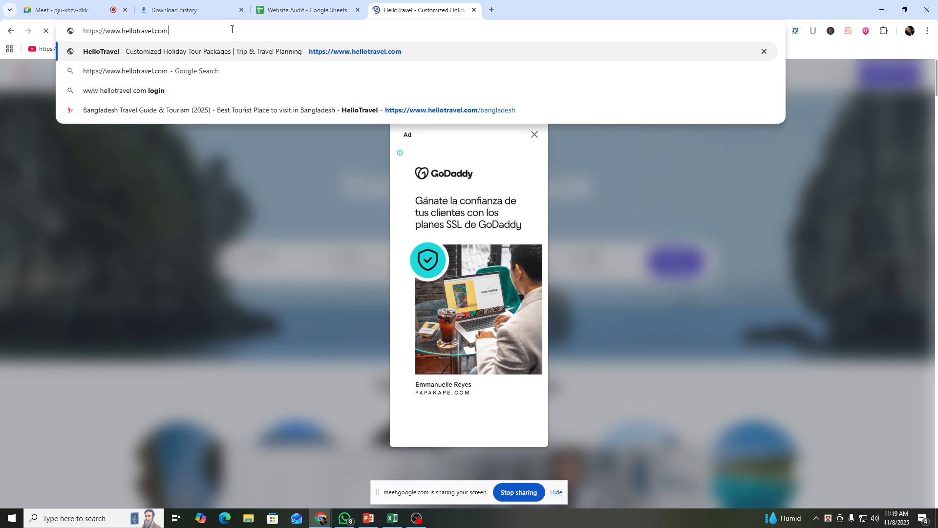
pyautogui.press('Return')
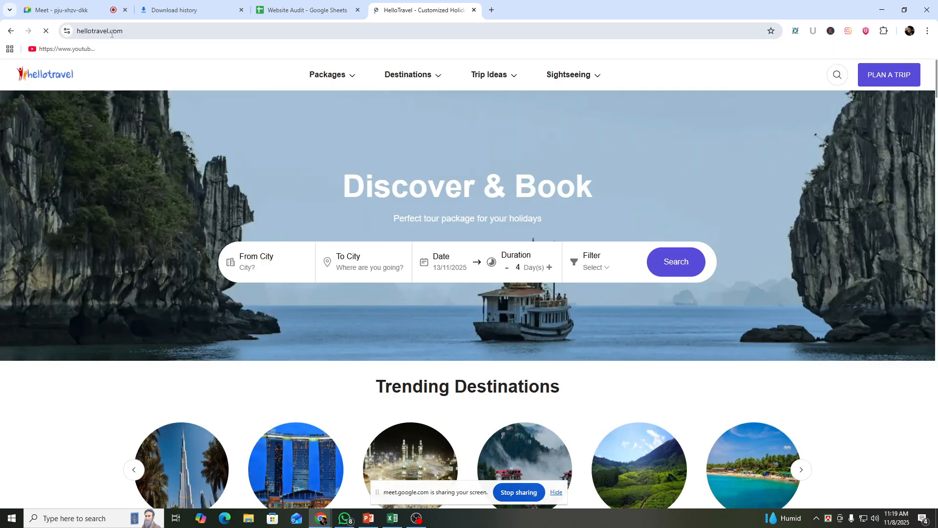
# - Copy the full HelloTravel homepage address
pyautogui.doubleClick(110, 32)
pyautogui.click(112, 33)
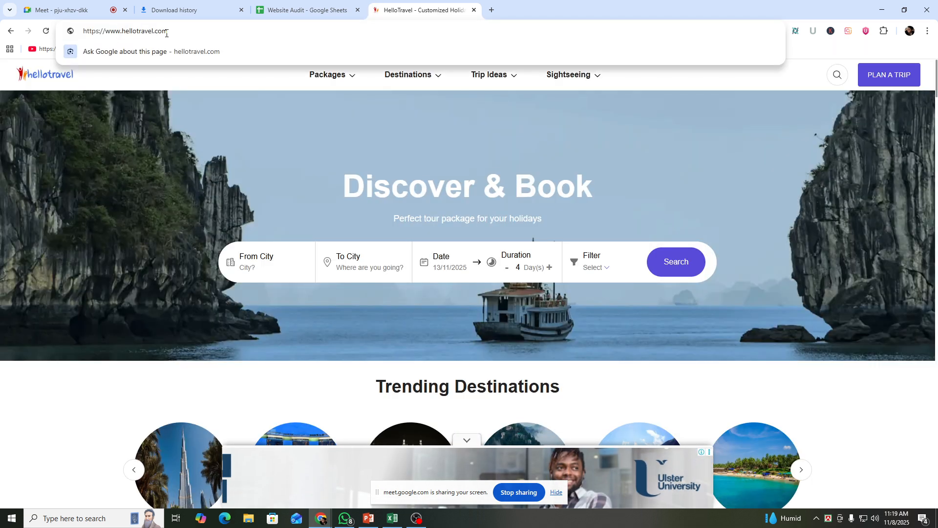
pyautogui.tripleClick(108, 31)
pyautogui.rightClick(108, 31)
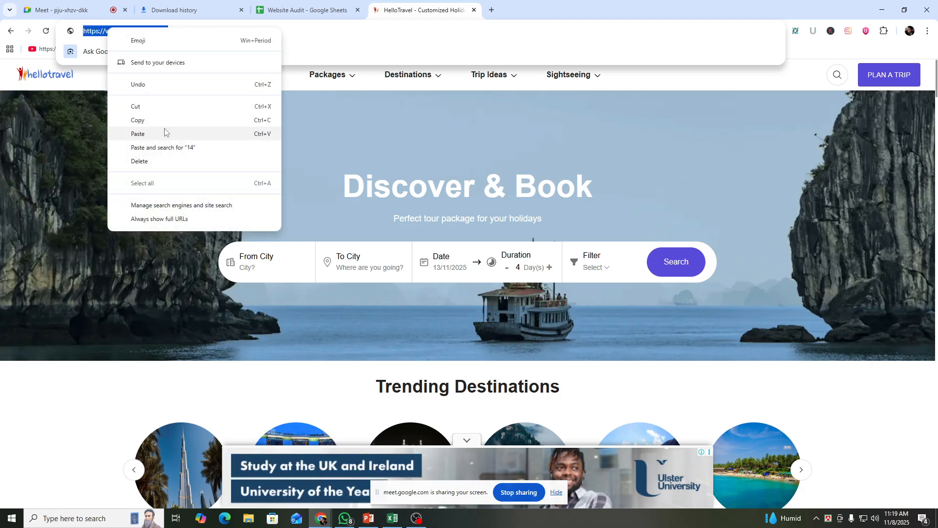
pyautogui.click(157, 122)
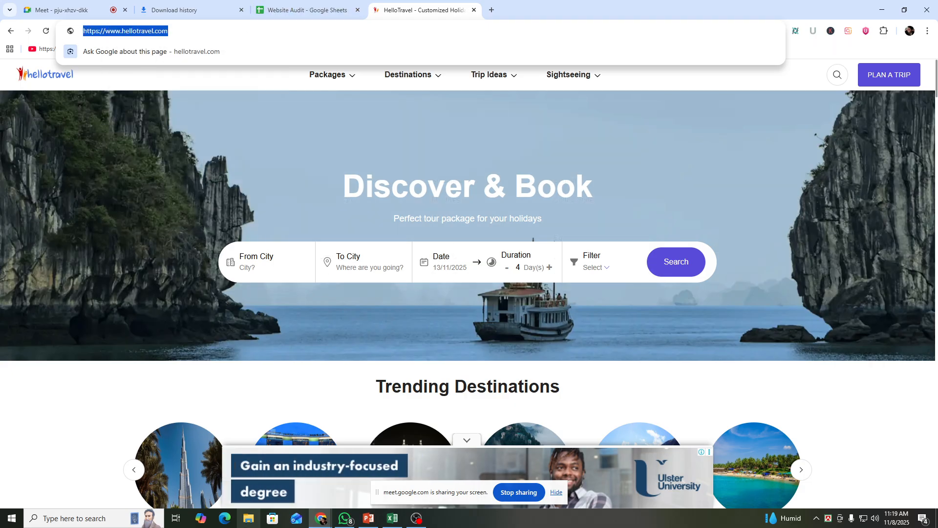
# - Switch to Excel and paste the HelloTravel address as the Client Website URL in cell B3
pyautogui.click(389, 523)
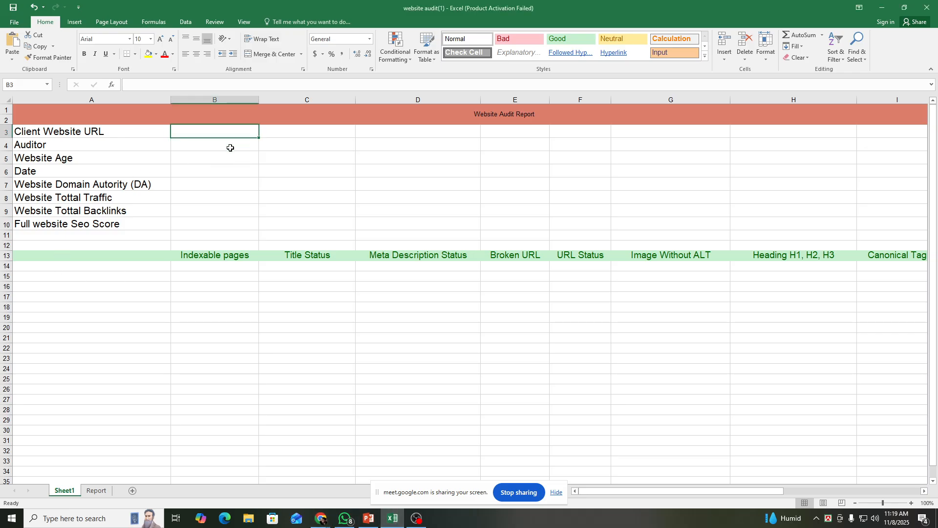
pyautogui.hotkey('ctrl', 'v')
pyautogui.click(224, 169)
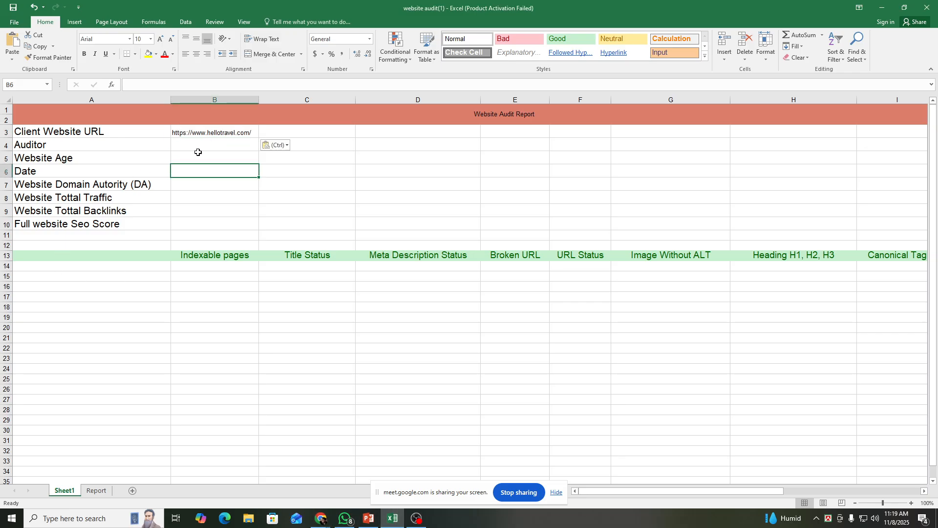
pyautogui.click(221, 128)
# - Enter the auditor's full name in cell B4
pyautogui.click(221, 144)
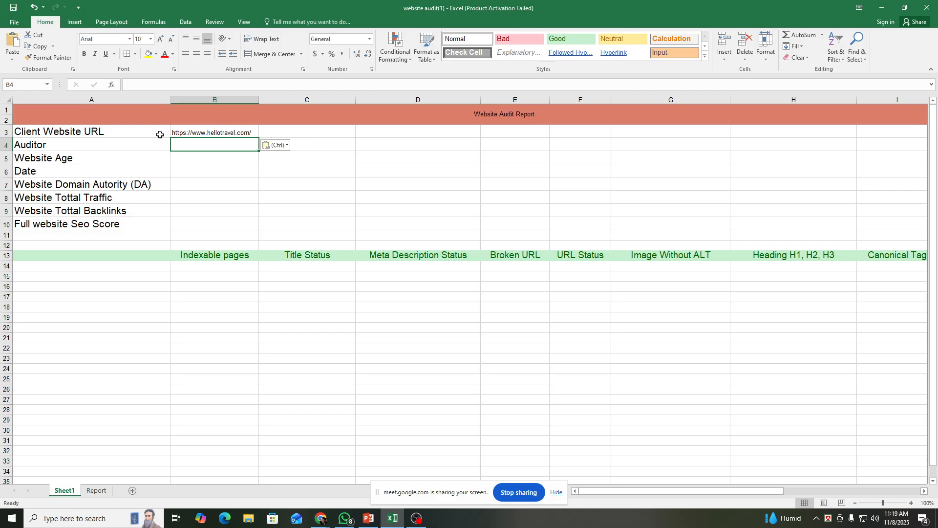
pyautogui.write('KA')
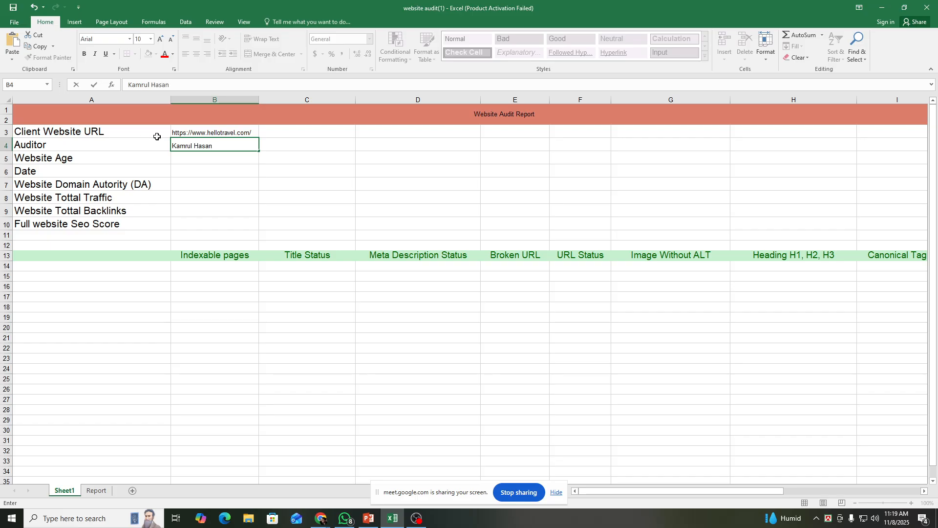
pyautogui.press('Return')
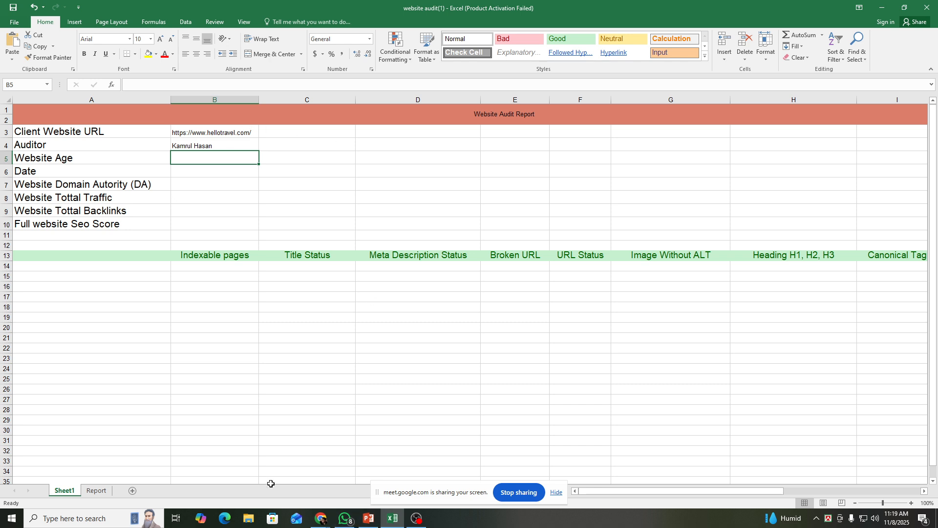
# - Switch to Chrome, search Google for "website age checker" in a new tab and open the Duplichecker Domain Age Checker result
pyautogui.click(321, 517)
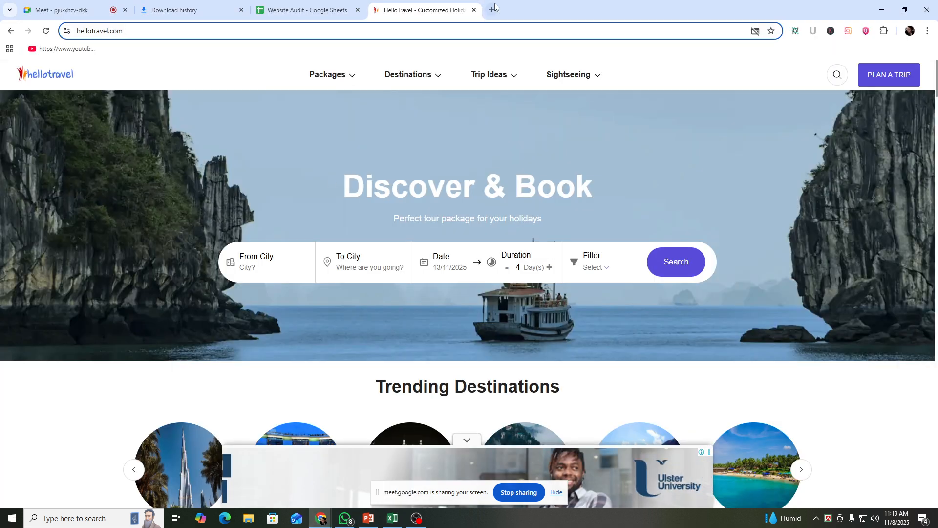
pyautogui.click(493, 8)
pyautogui.click(410, 27)
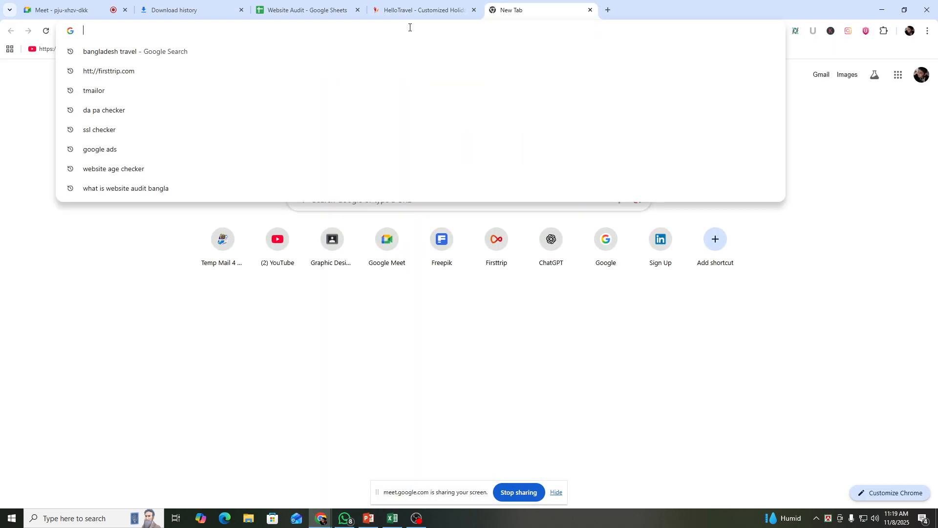
pyautogui.write('we')
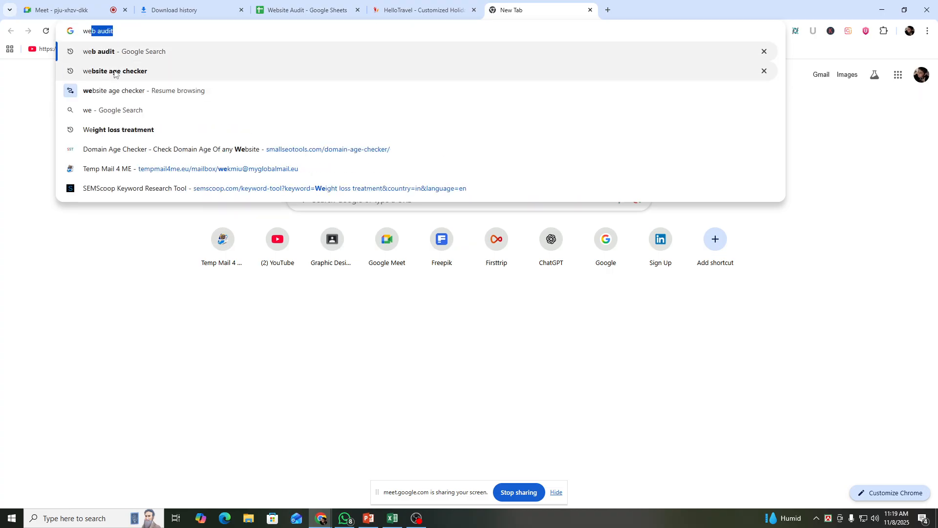
pyautogui.click(120, 72)
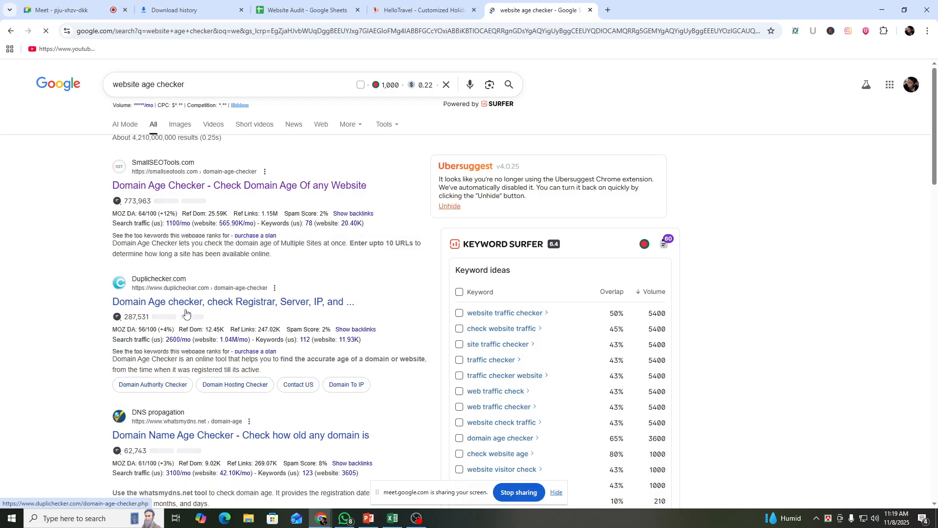
pyautogui.click(191, 309)
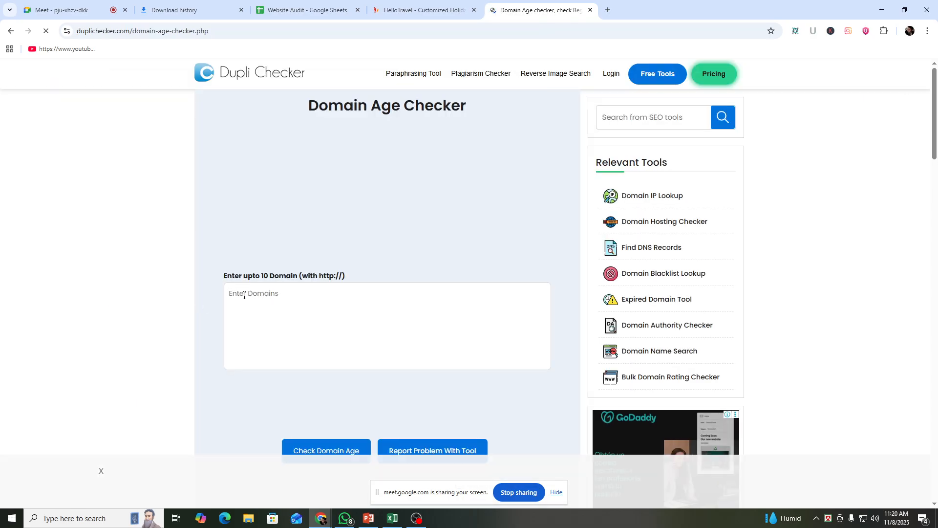
pyautogui.hotkey('ctrl', 'v')
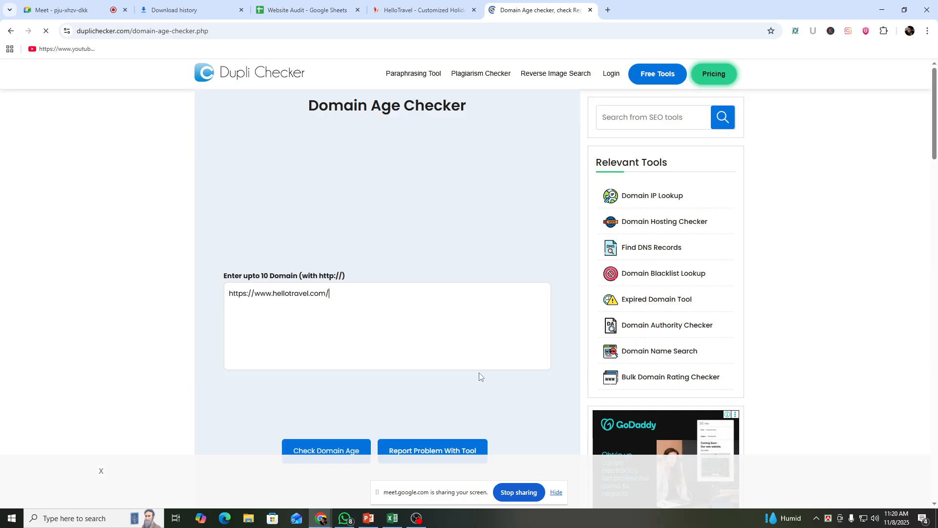
pyautogui.scroll(-4, 479, 376)
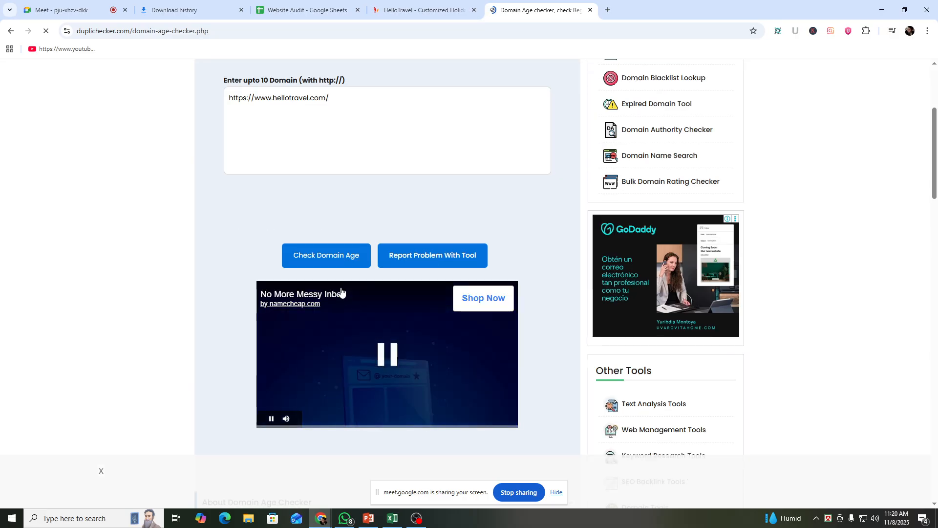
pyautogui.click(303, 254)
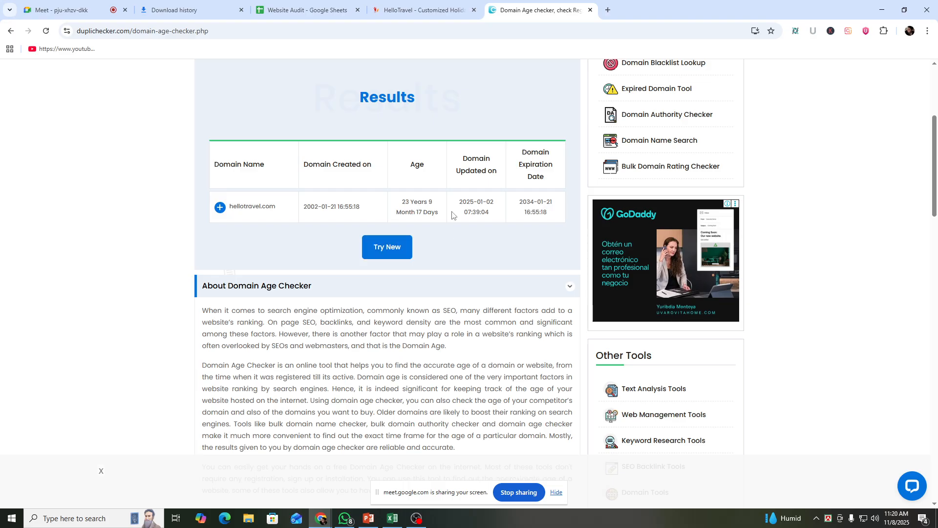
# - Copy the domain age from the results, switch to Excel and paste 23 Years 9 Month 17 Days as the Website Age in cell B5
pyautogui.moveTo(399, 195); pyautogui.dragTo(439, 219)
pyautogui.hotkey('ctrl', 'c')
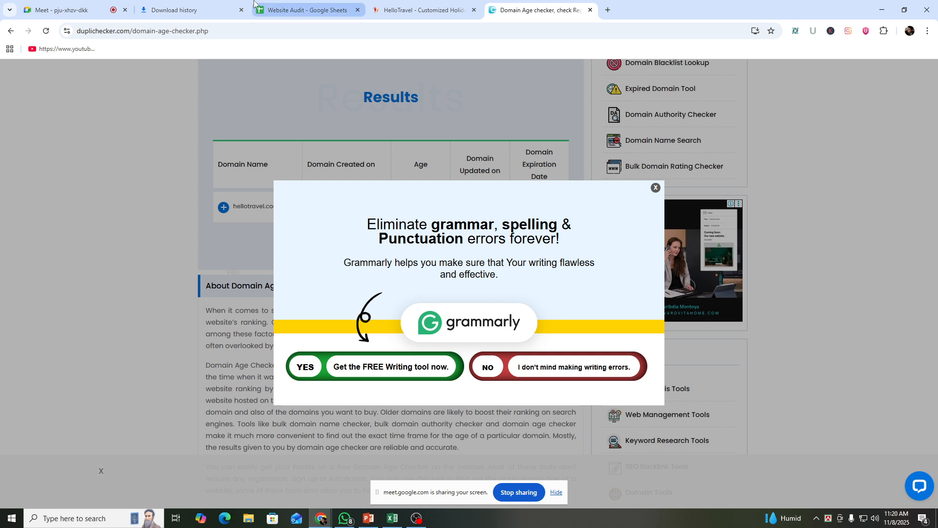
pyautogui.click(280, 1)
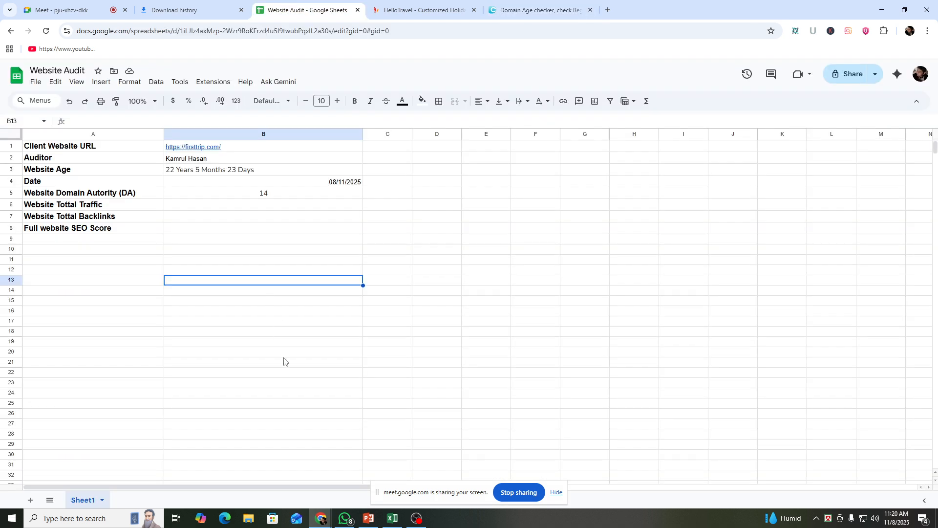
pyautogui.click(394, 519)
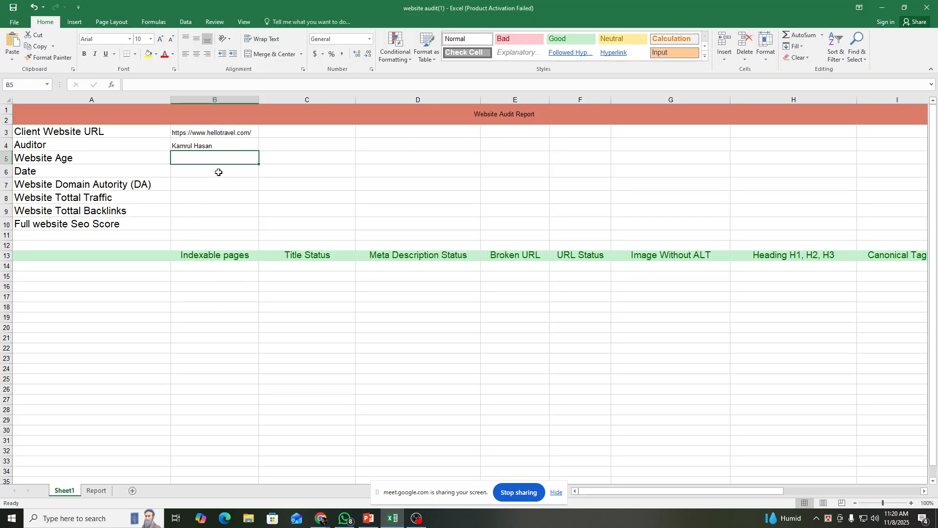
pyautogui.hotkey('ctrl', 'v')
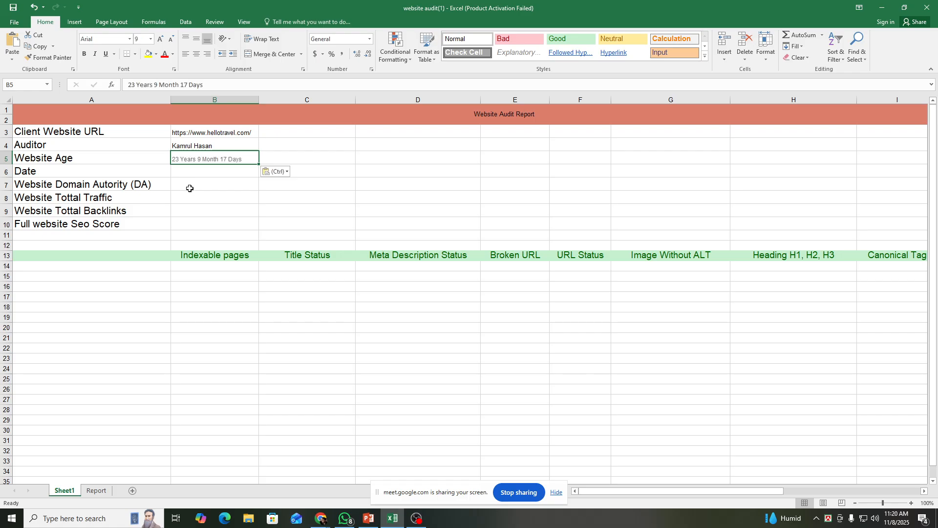
# - Enter 08/11/2025 as the audit Date in cell B6
pyautogui.click(213, 209)
pyautogui.click(204, 167)
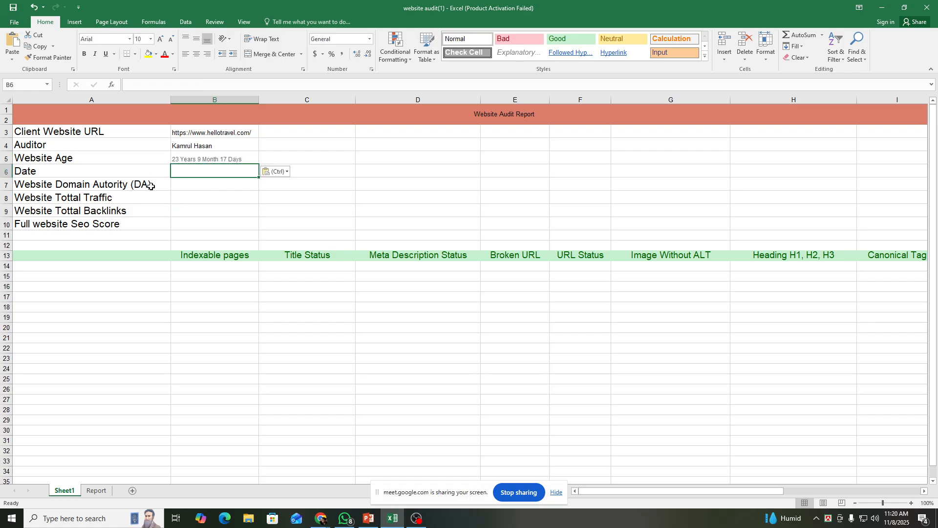
pyautogui.write('08/11/2025')
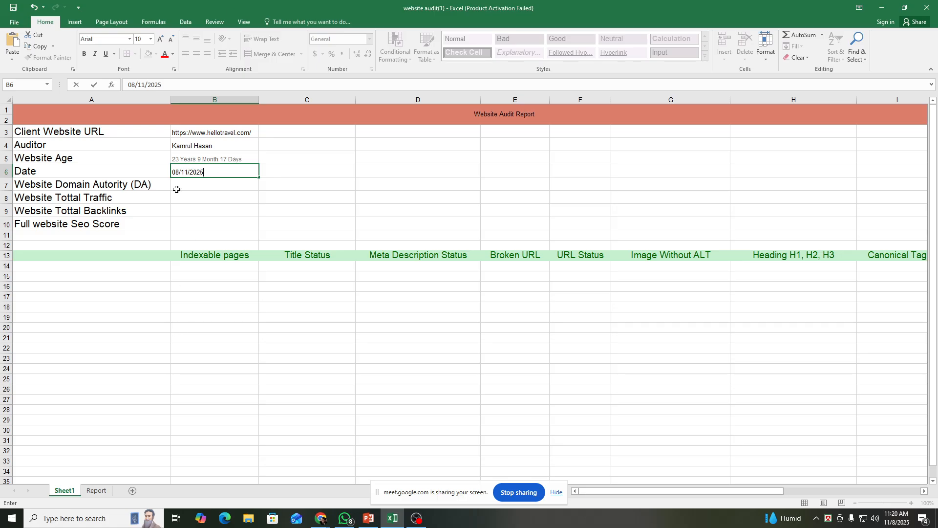
pyautogui.press('Return')
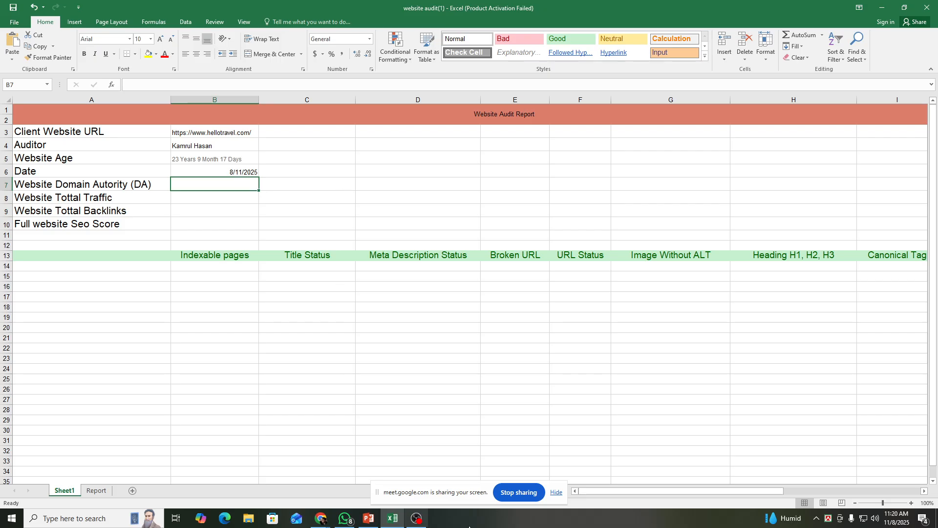
# - Switch to Chrome, search Google for "da pa checker" in a new tab and open the Website SEO Checker result, DA PA Checker MOZ
pyautogui.moveTo(321, 518)
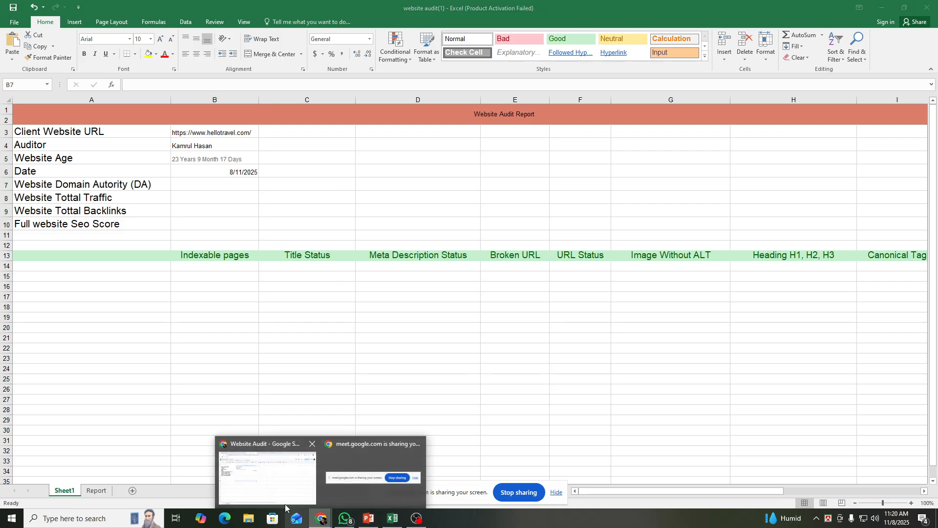
pyautogui.click(264, 462)
pyautogui.click(608, 9)
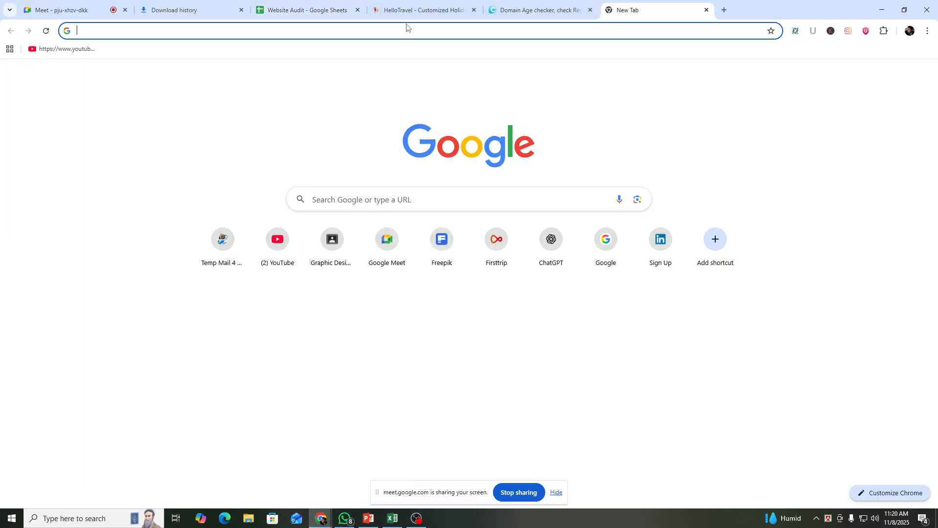
pyautogui.click(400, 31)
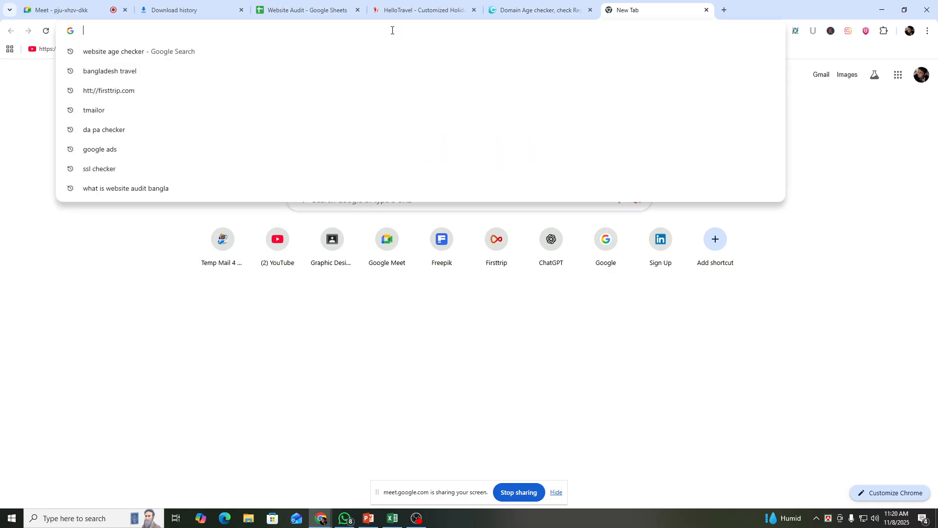
pyautogui.write('D')
pyautogui.press('BackSpace')
pyautogui.press('BackSpace')
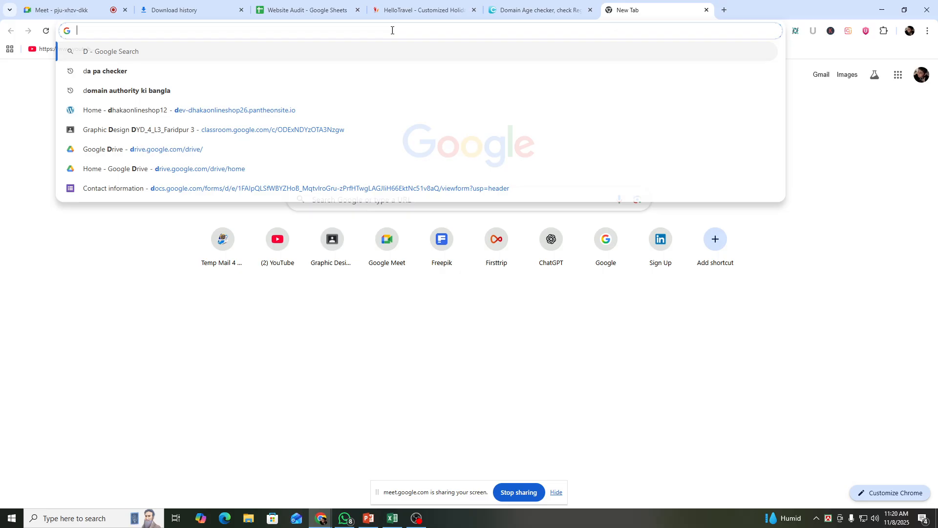
pyautogui.write('Da')
pyautogui.write(' pa')
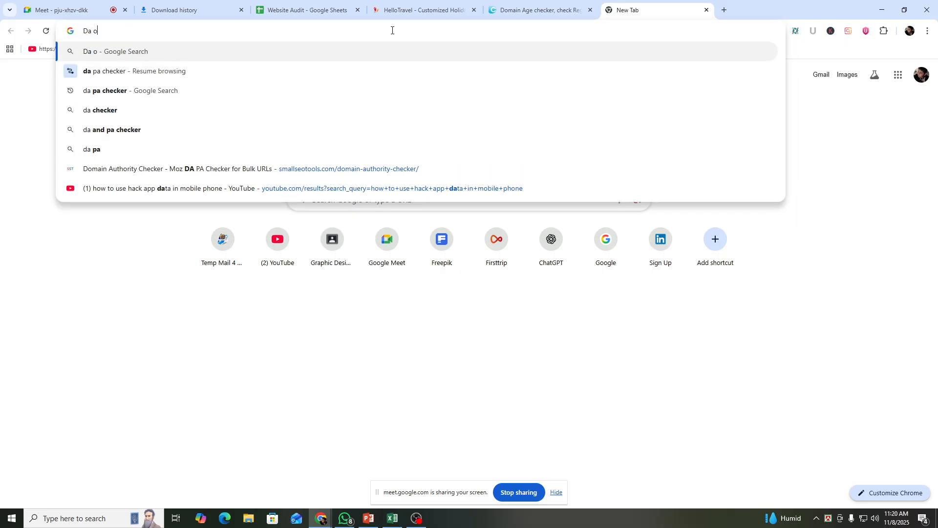
pyautogui.press('Return')
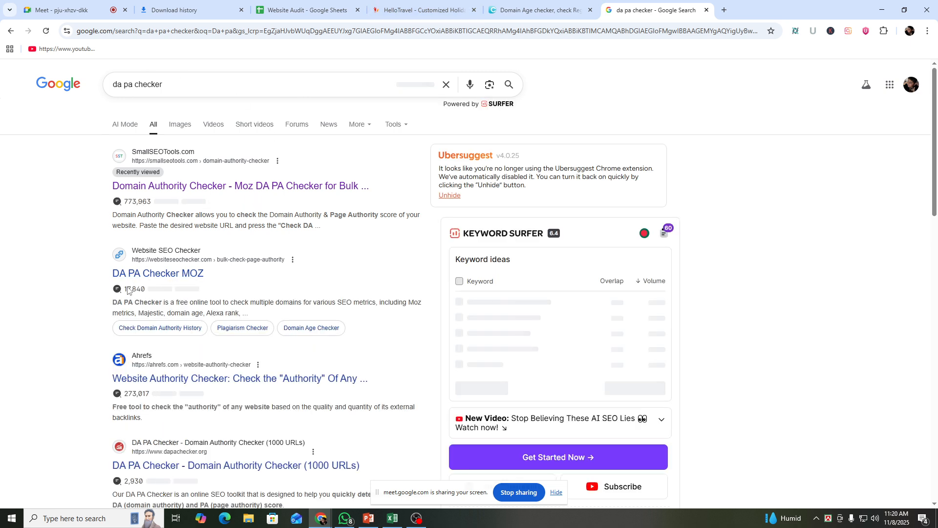
pyautogui.click(137, 273)
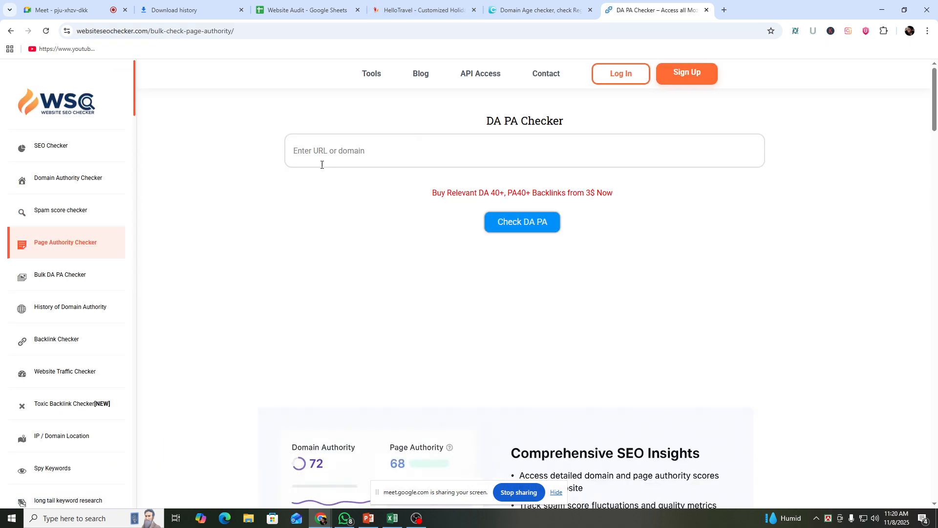
pyautogui.click(324, 161)
pyautogui.hotkey('ctrl', 'v')
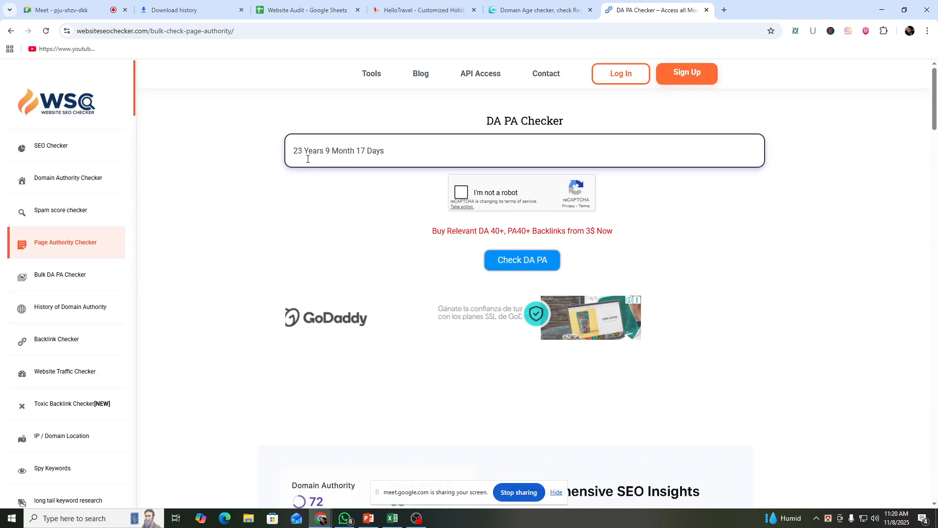
pyautogui.moveTo(421, 157); pyautogui.dragTo(204, 171)
pyautogui.press('BackSpace')
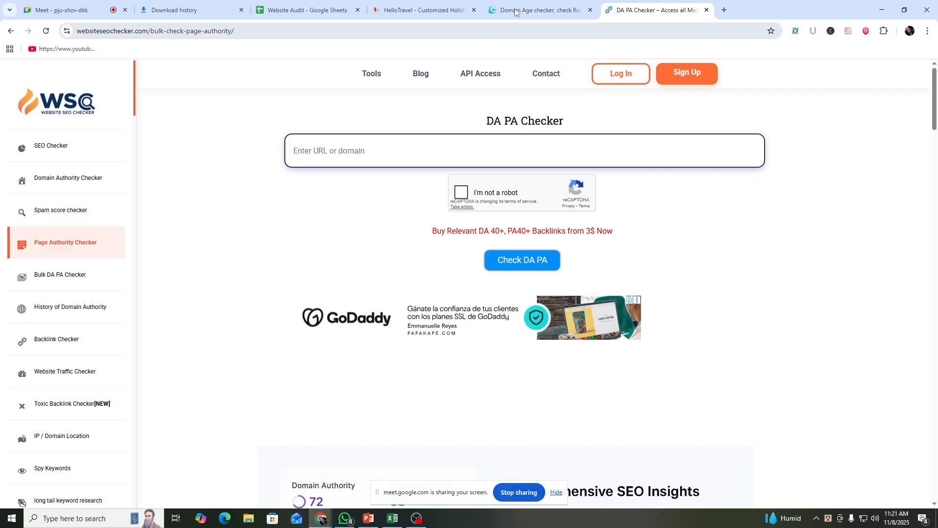
# - Copy the HelloTravel homepage address into the DA PA Checker, complete the robot verification and run the check
pyautogui.click(421, 10)
pyautogui.tripleClick(183, 27)
pyautogui.hotkey('ctrl', 'c')
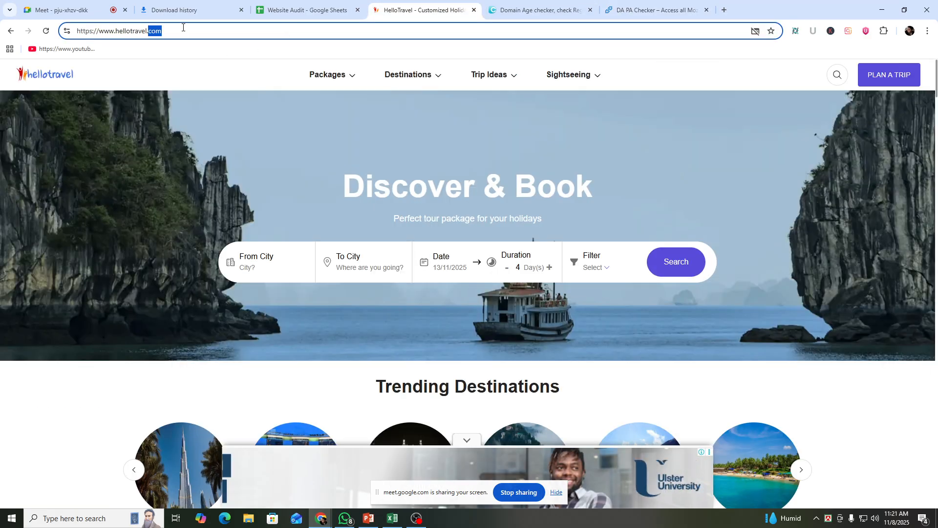
pyautogui.click(655, 10)
pyautogui.click(334, 145)
pyautogui.hotkey('ctrl', 'v')
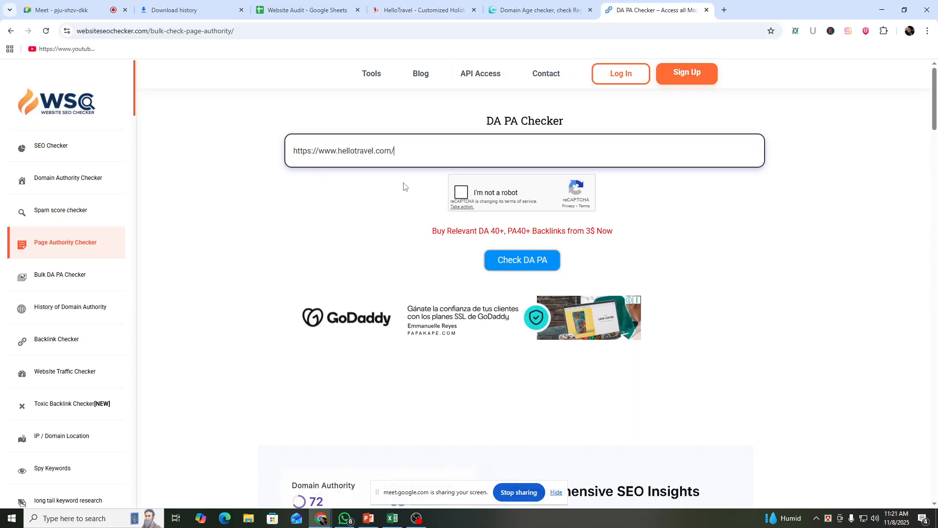
pyautogui.click(461, 194)
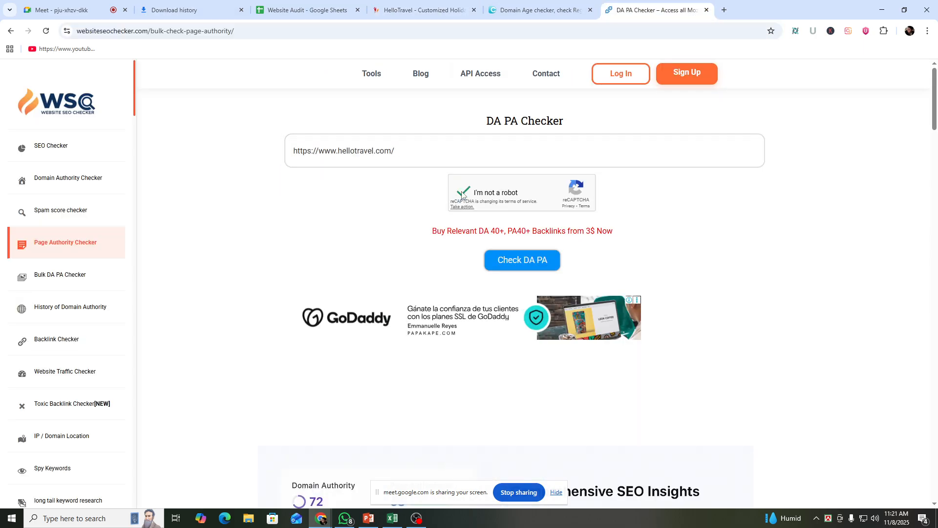
pyautogui.click(521, 264)
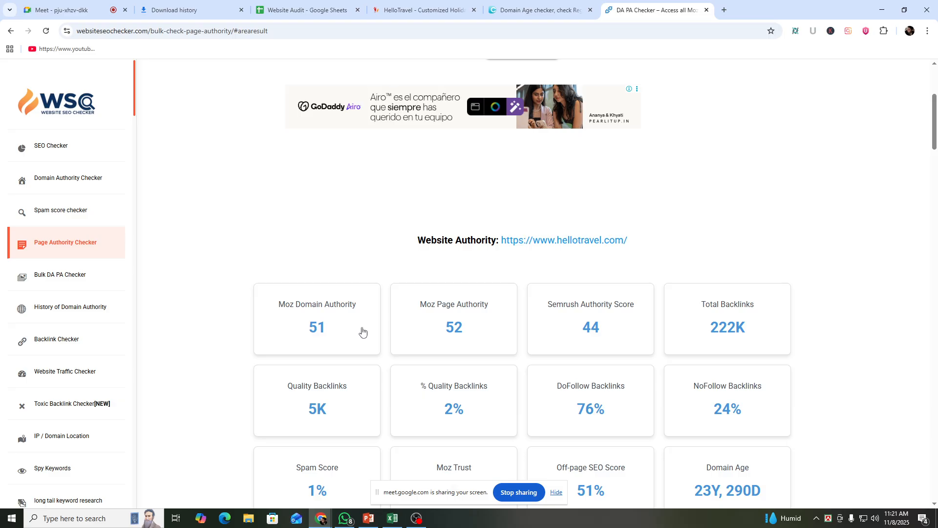
# - Copy the Moz Domain Authority score, switch to Excel and paste 51 as the Website Domain Authority in cell B7
pyautogui.moveTo(362, 332); pyautogui.dragTo(303, 337)
pyautogui.hotkey('ctrl', 'c')
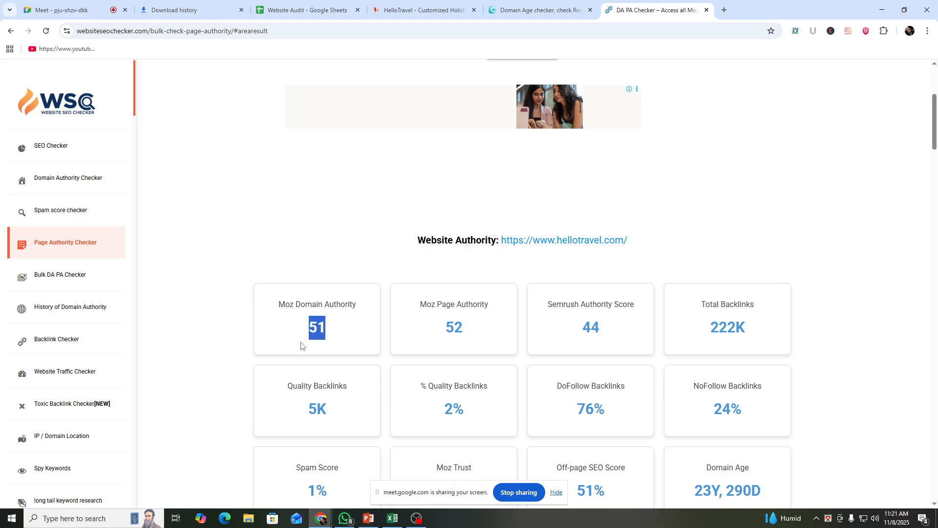
pyautogui.click(309, 6)
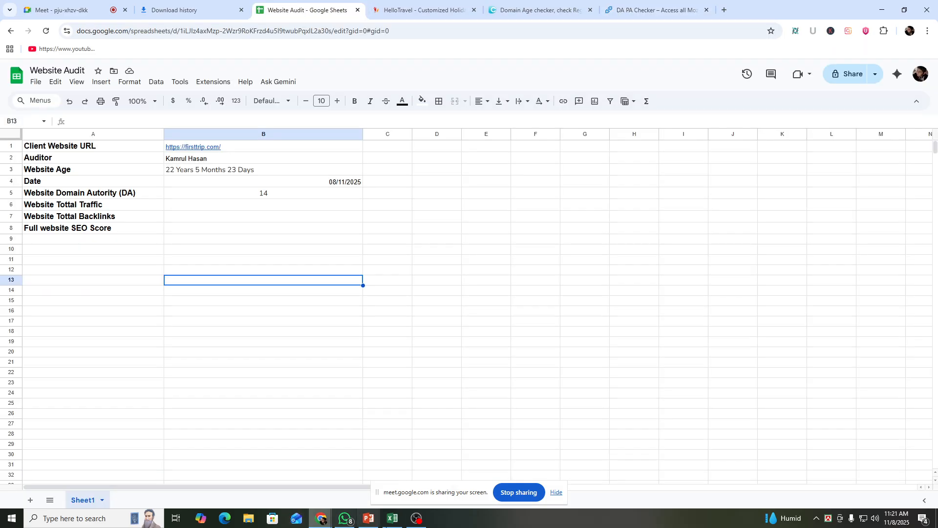
pyautogui.click(395, 521)
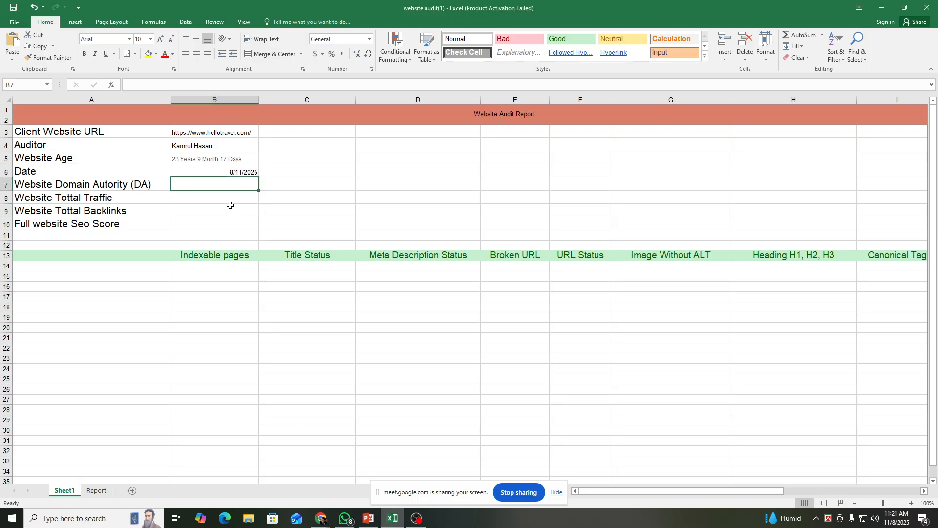
pyautogui.hotkey('ctrl', 'v')
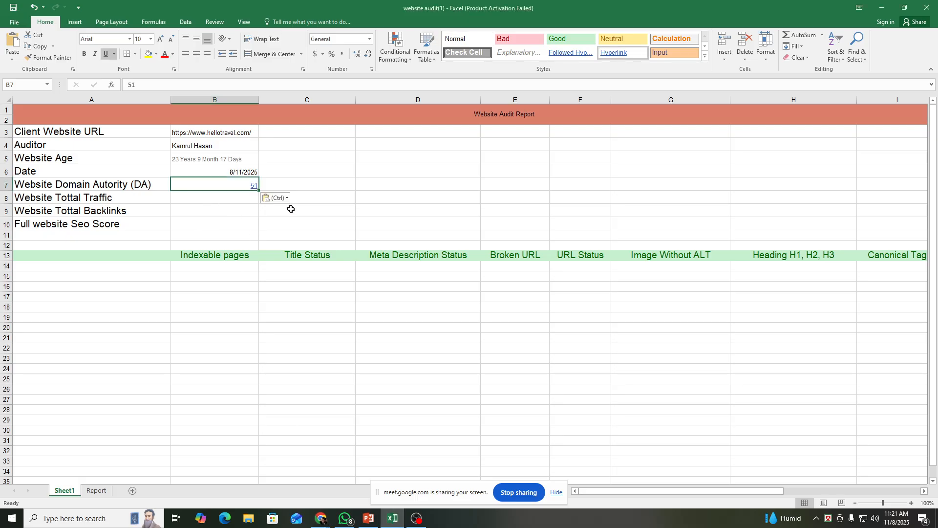
pyautogui.click(215, 220)
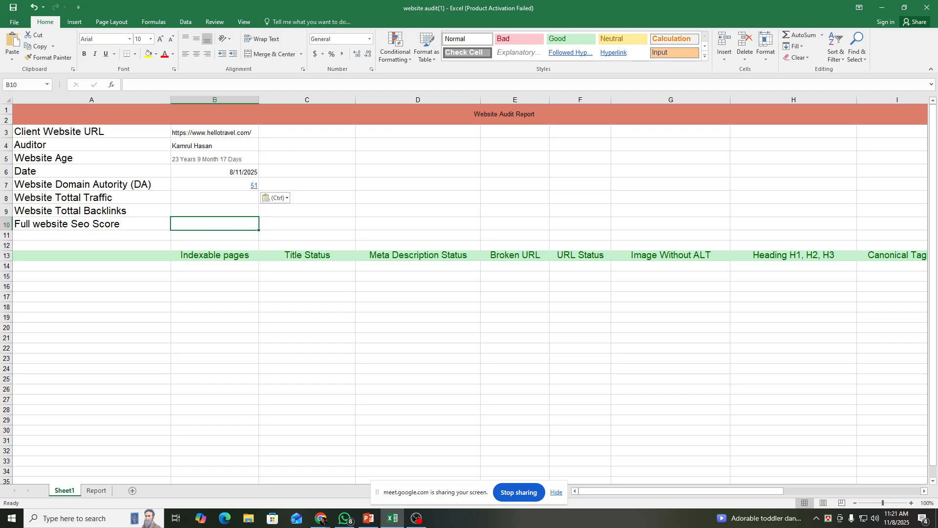
# - Switch to Chrome, go back to the "bangladesh travel" Google results in the HelloTravel tab, examine the listed results and keyword data, and return to Excel
pyautogui.click(321, 518)
pyautogui.click(268, 500)
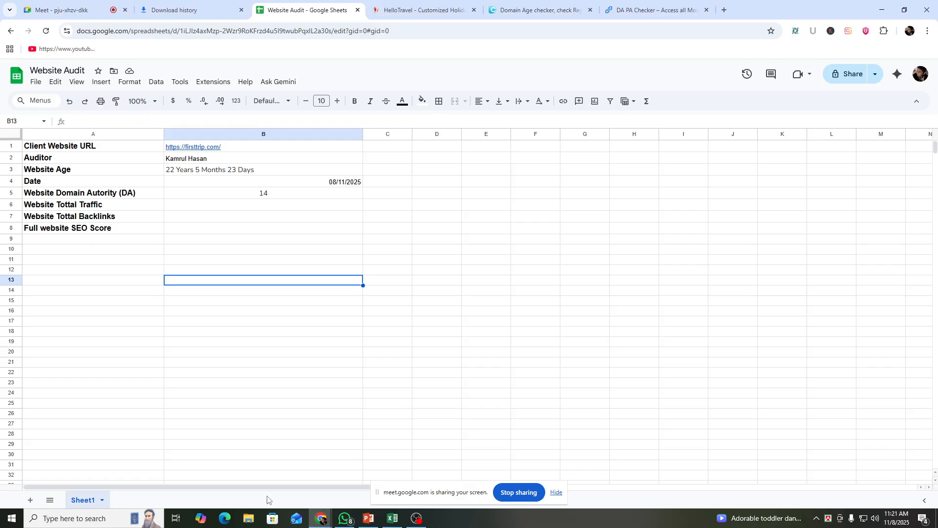
pyautogui.click(419, 10)
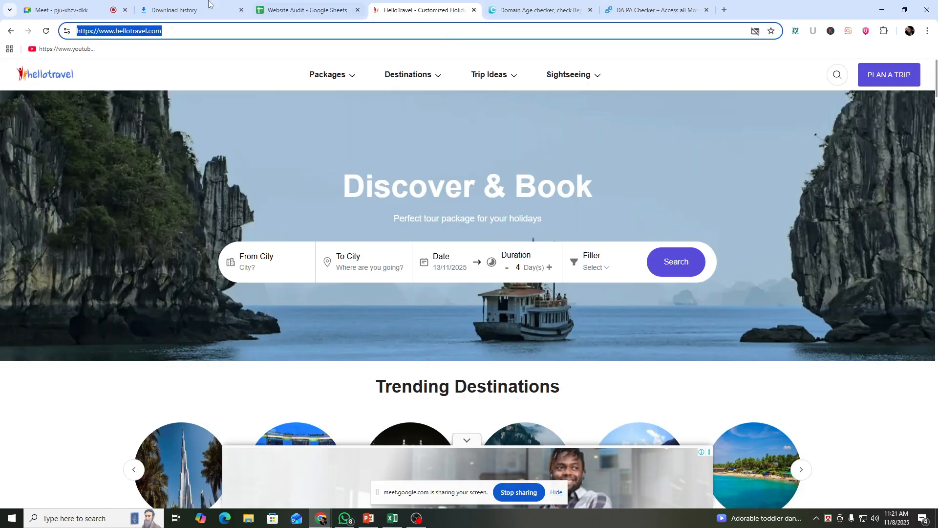
pyautogui.click(211, 33)
pyautogui.click(13, 33)
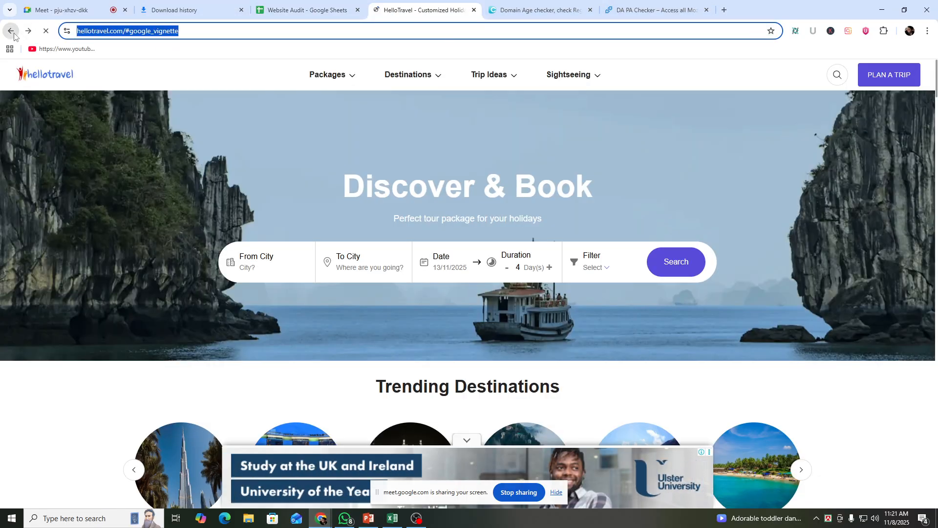
pyautogui.click(11, 31)
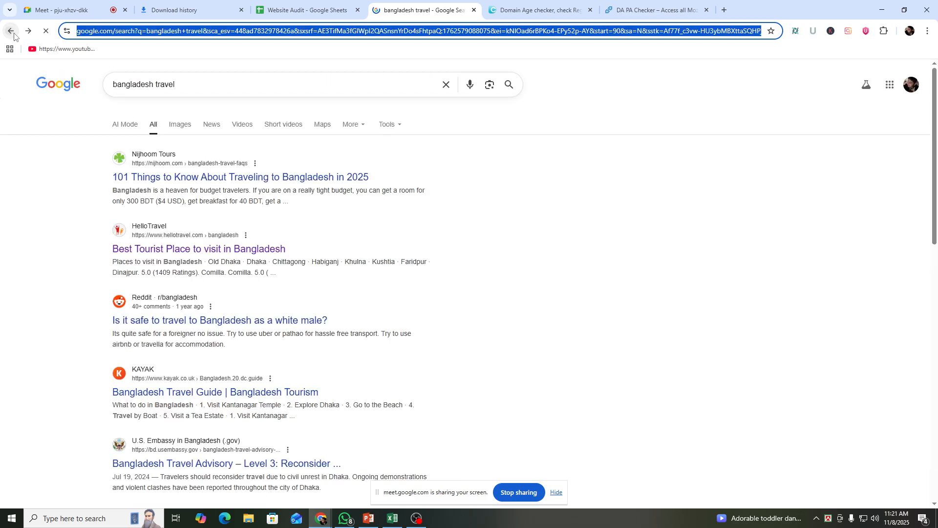
pyautogui.click(201, 81)
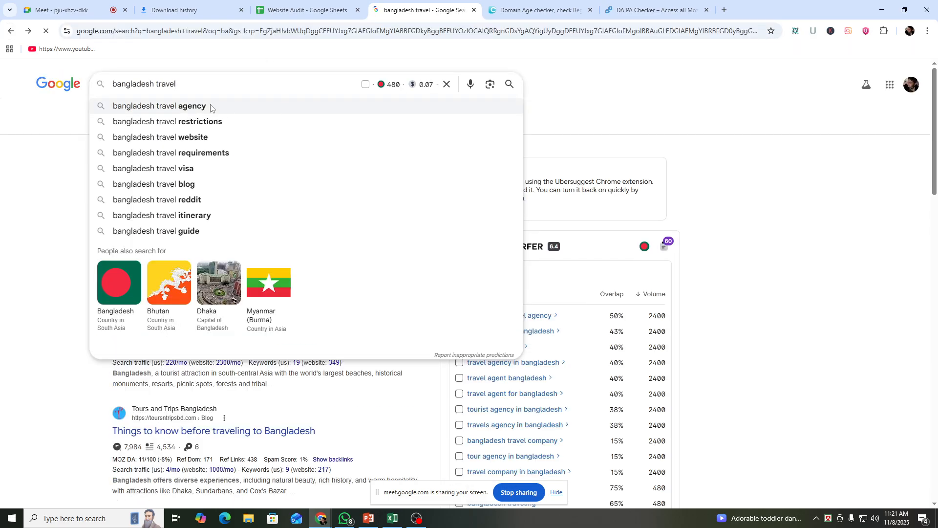
pyautogui.scroll(-15, 534, 69)
pyautogui.click(573, 71)
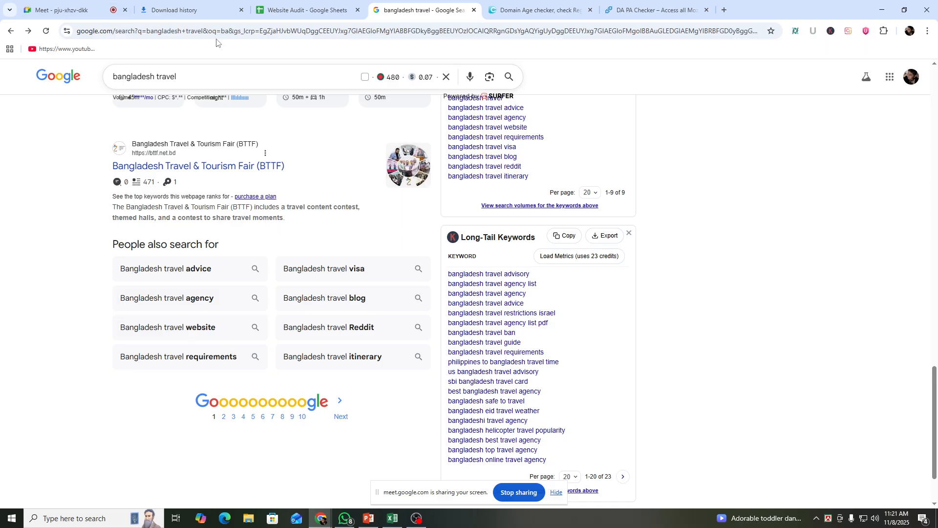
pyautogui.click(392, 520)
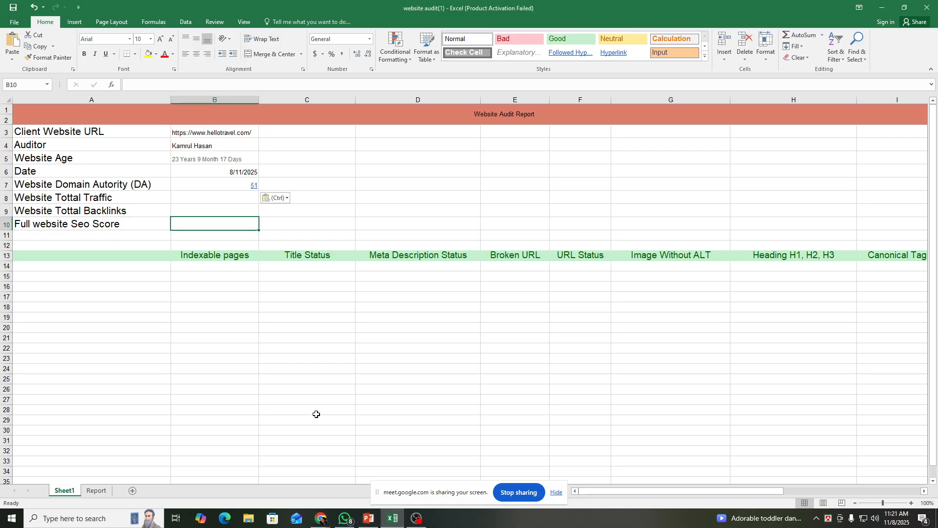
# - Select cell B8 for Website Total Traffic, switch to Chrome, search Google for "semrush" in the new tab and open the Semrush homepage
pyautogui.click(232, 202)
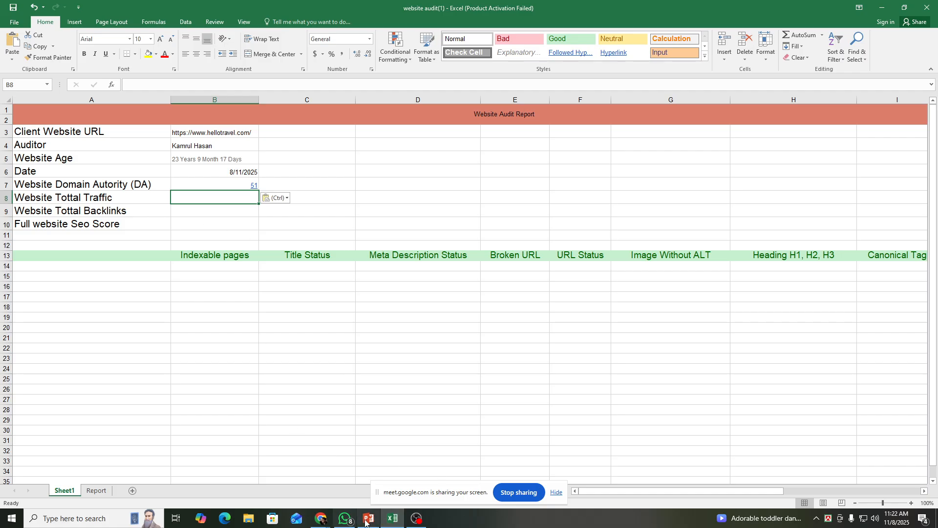
pyautogui.moveTo(321, 518)
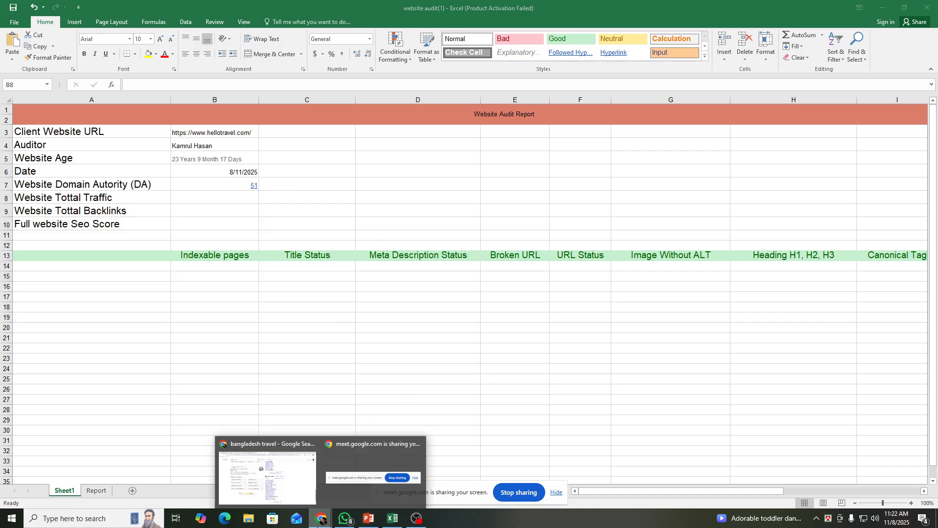
pyautogui.click(260, 487)
pyautogui.click(725, 10)
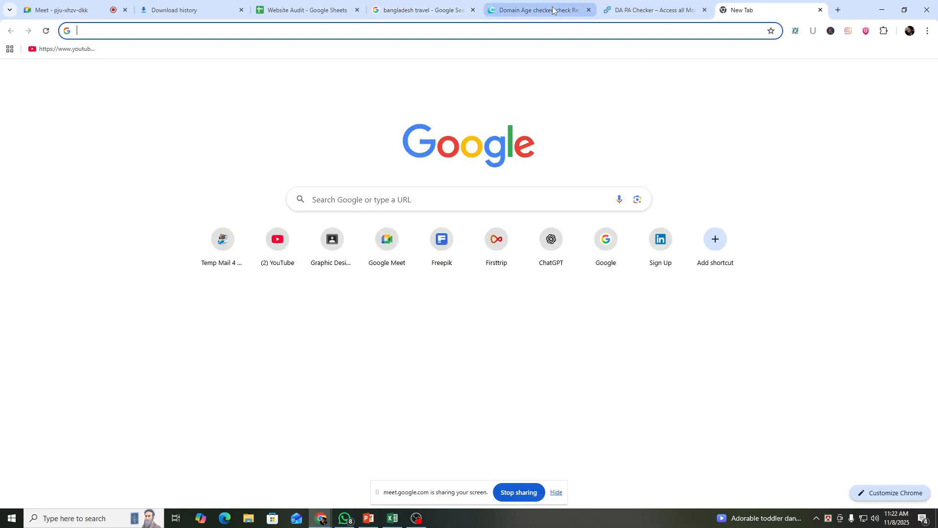
pyautogui.click(520, 34)
pyautogui.write('se')
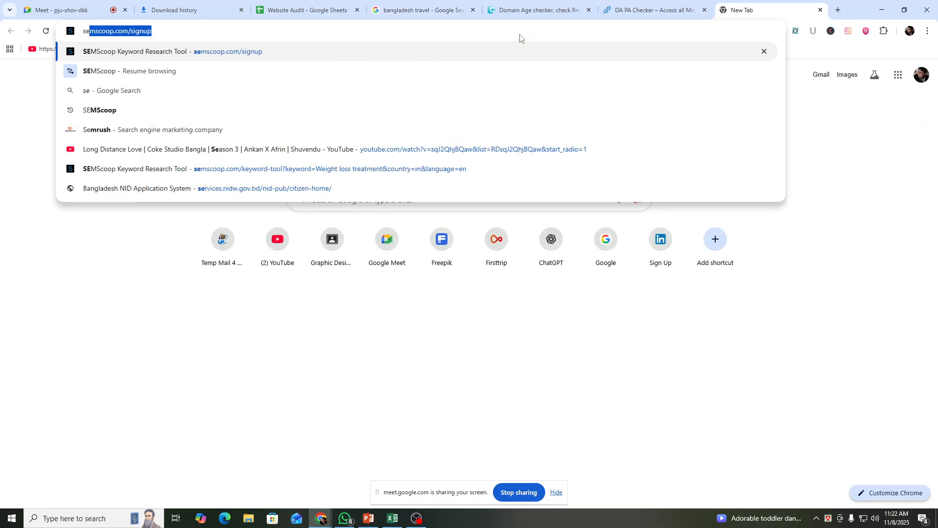
pyautogui.write('m')
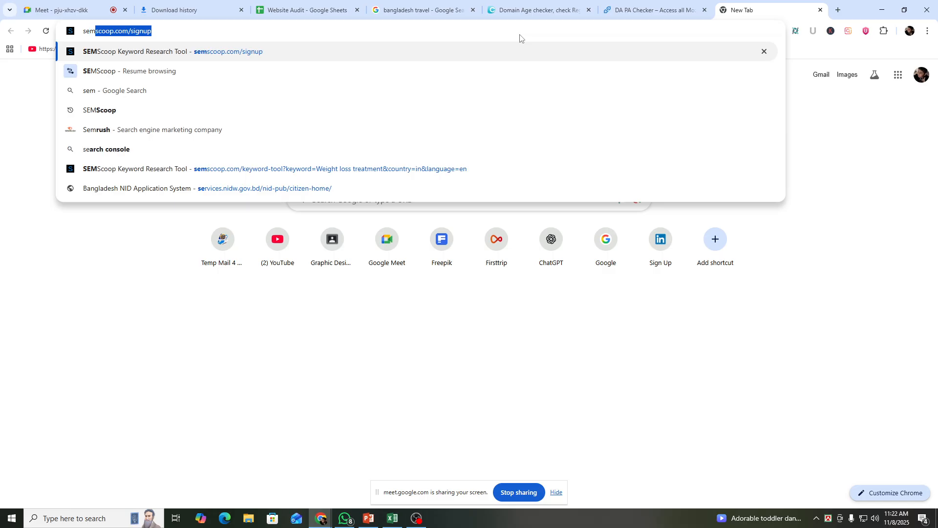
pyautogui.click(272, 117)
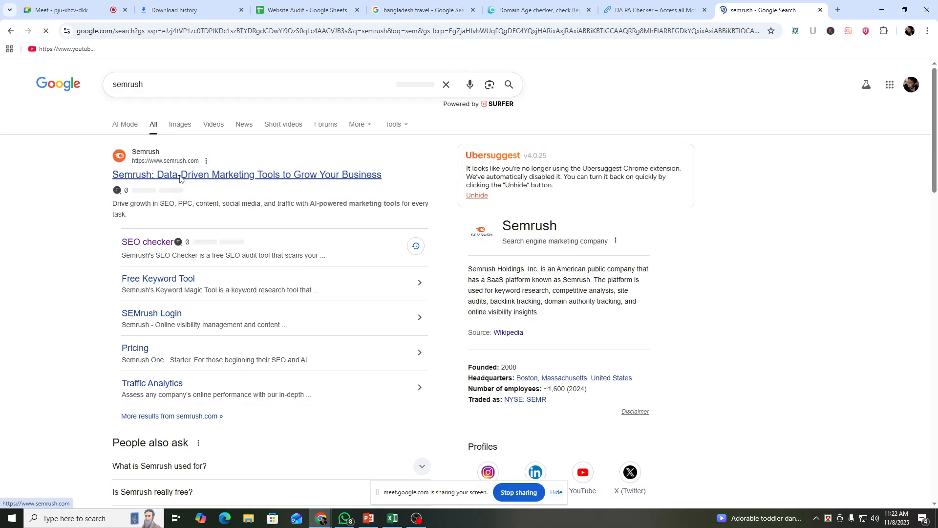
pyautogui.click(179, 176)
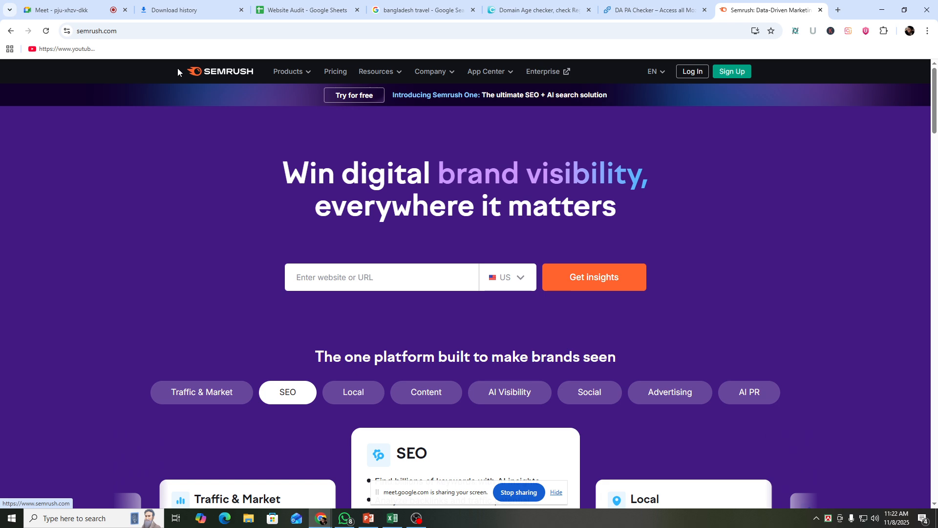
# - Log in to Semrush with the existing Google account and approve sharing the account's profile information
pyautogui.click(690, 73)
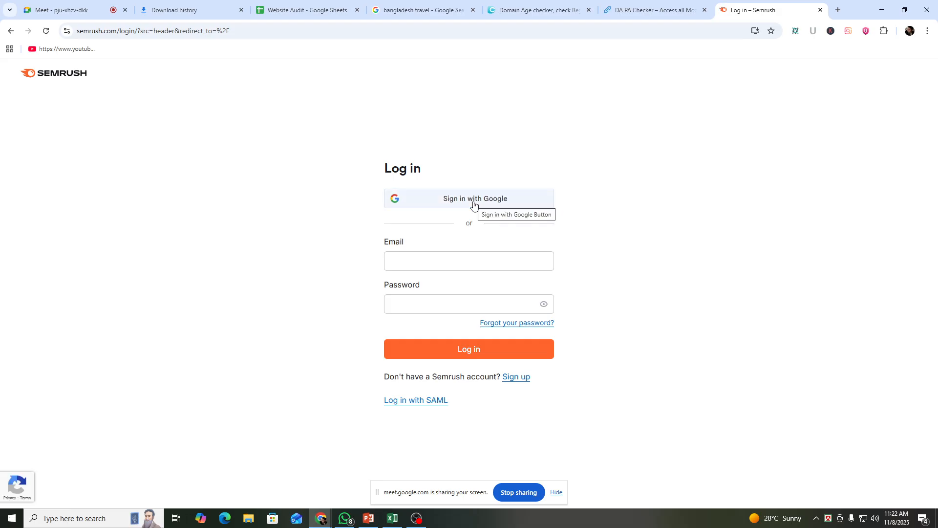
pyautogui.click(473, 200)
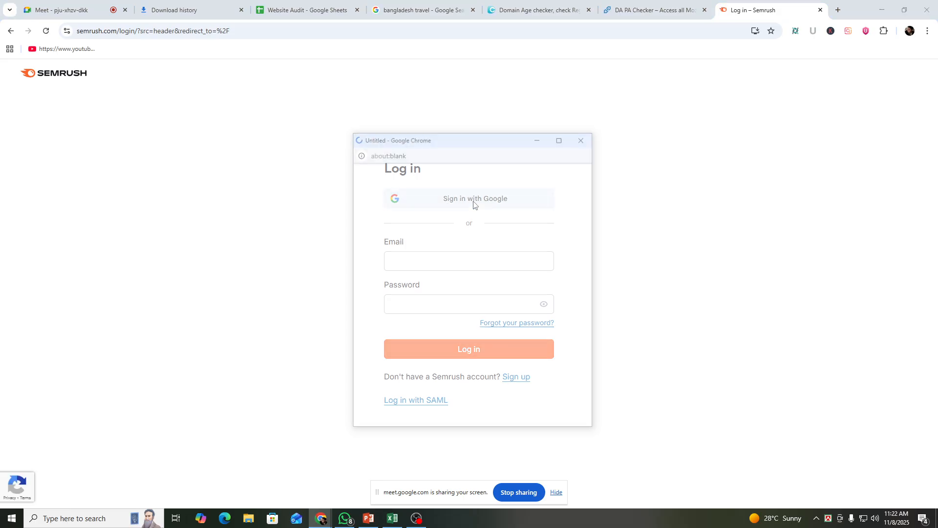
pyautogui.click(421, 305)
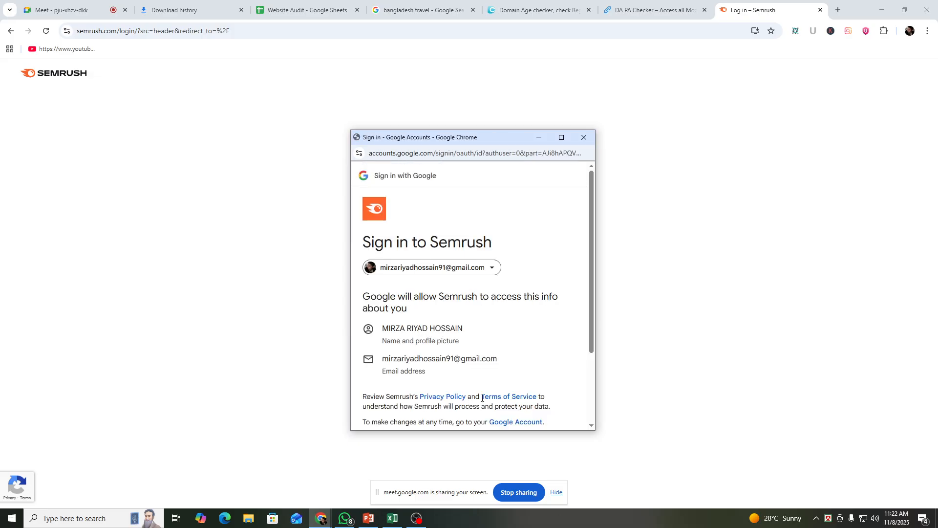
pyautogui.scroll(-3, 488, 377)
pyautogui.click(555, 386)
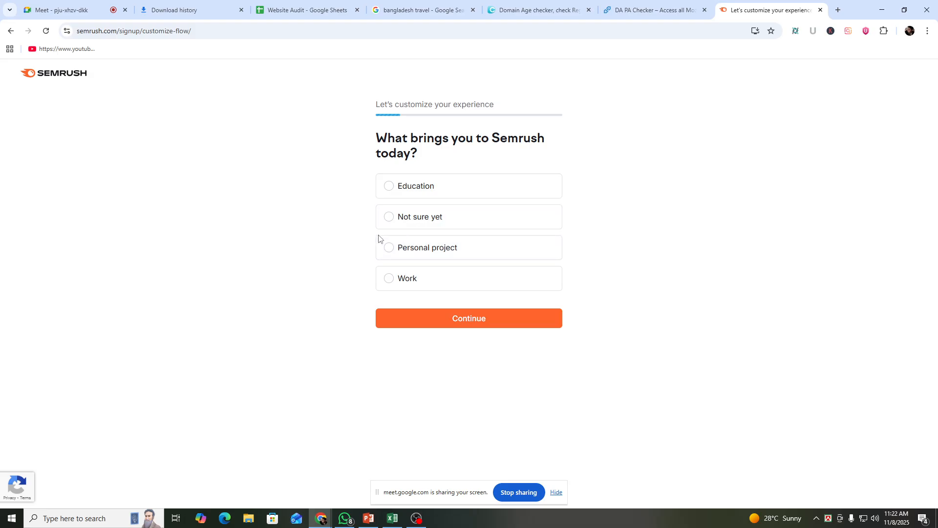
# - Complete the Semrush onboarding questions with Education, Student / Intern and Local marketing, and skip the trial plan
pyautogui.click(445, 194)
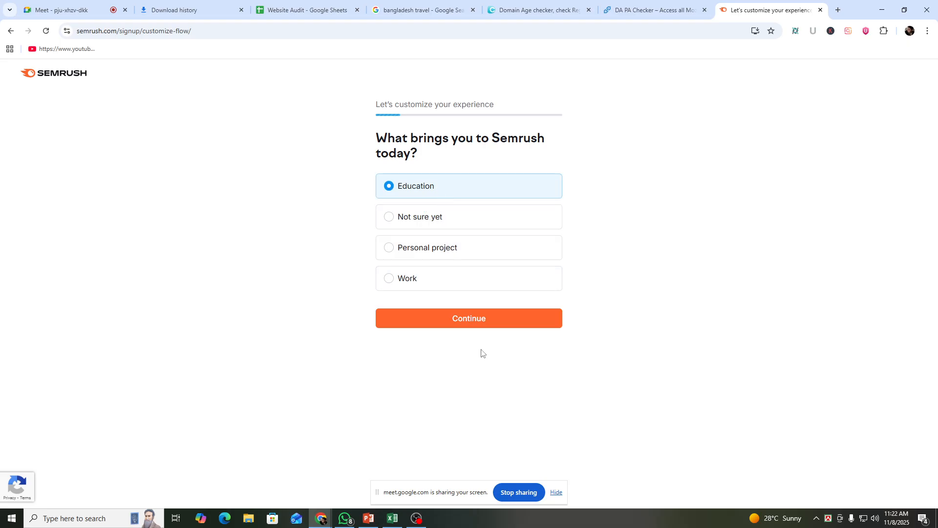
pyautogui.click(476, 323)
pyautogui.click(440, 170)
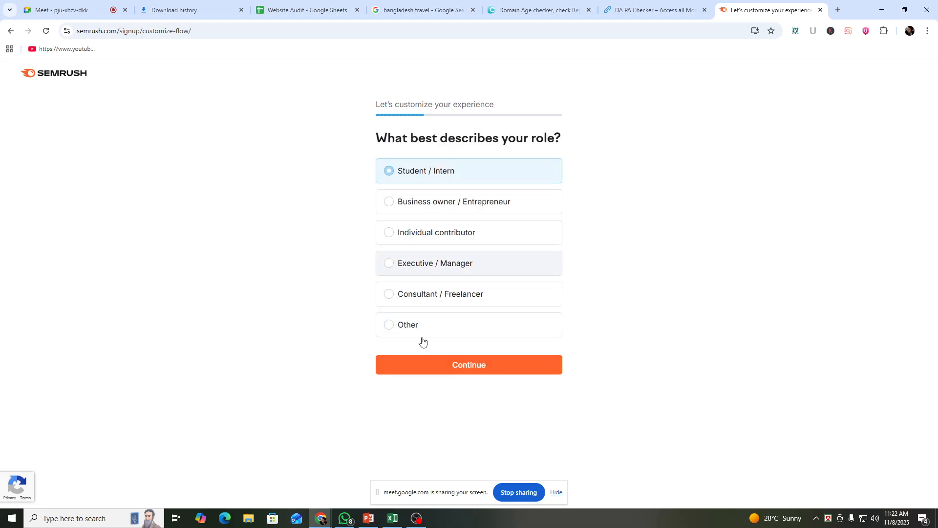
pyautogui.click(430, 363)
pyautogui.click(447, 201)
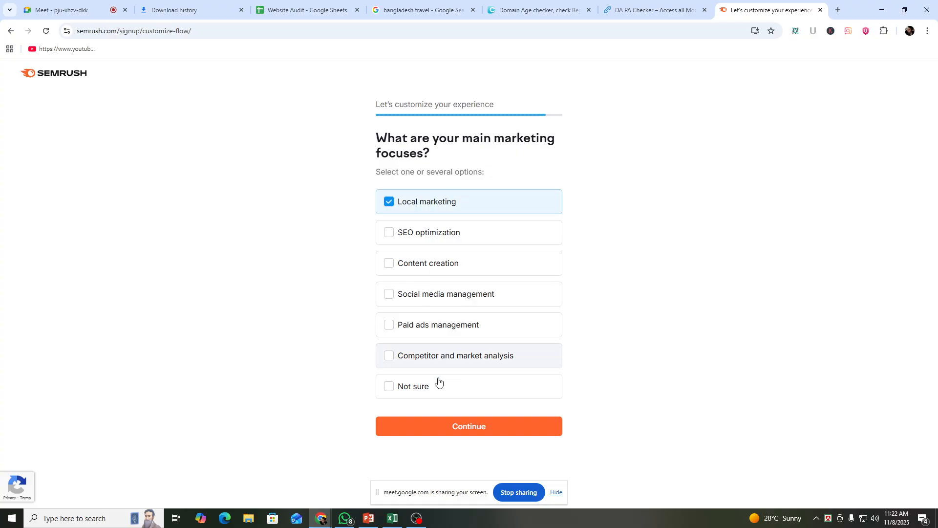
pyautogui.click(423, 425)
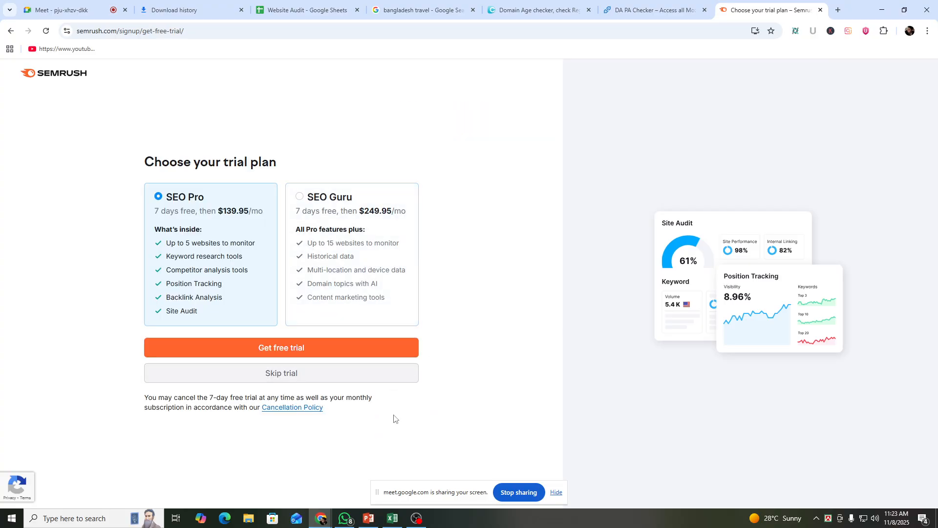
pyautogui.click(329, 375)
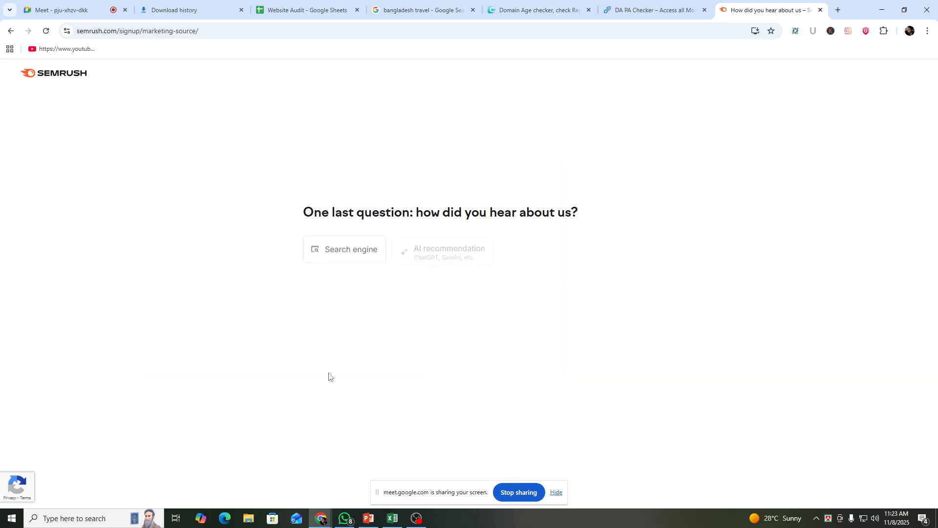
# - Bypass the last onboarding question by going to the Semrush home page, and open the Domain Overview tool for SEO
pyautogui.click(52, 74)
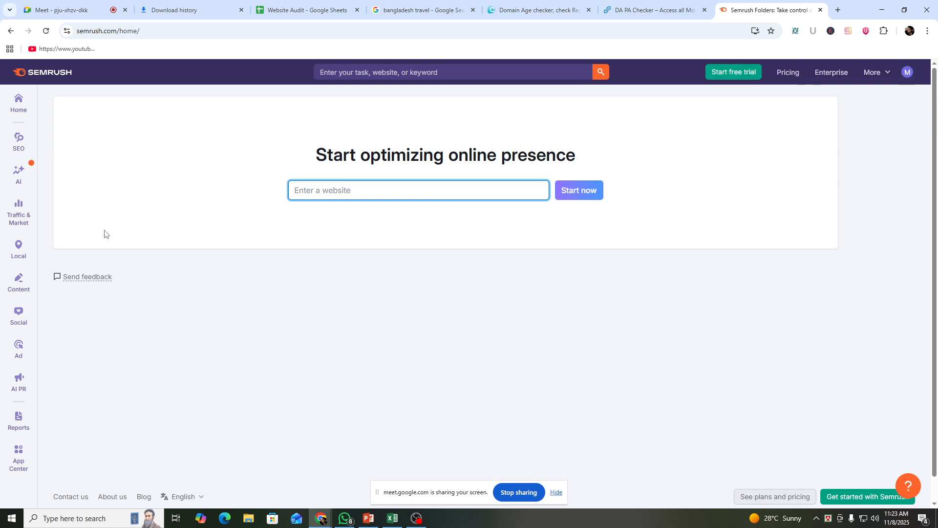
pyautogui.moveTo(19, 149)
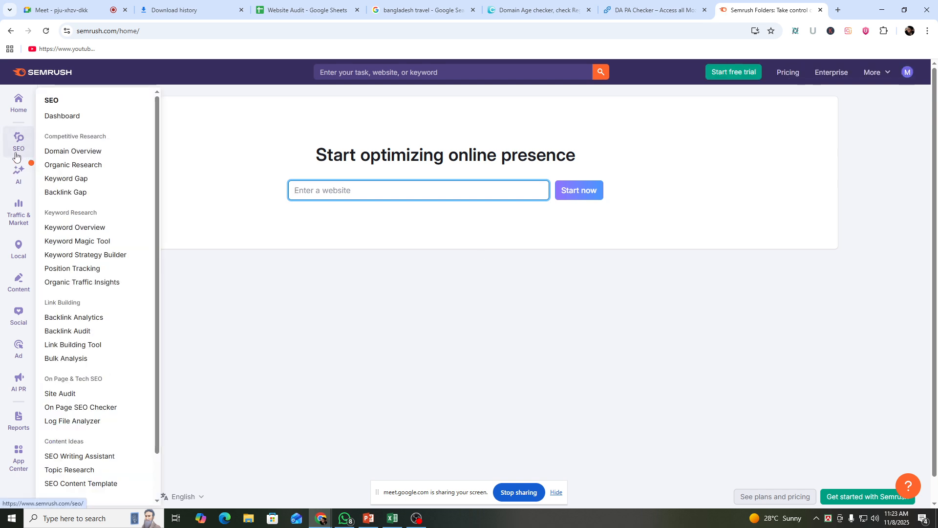
pyautogui.click(100, 152)
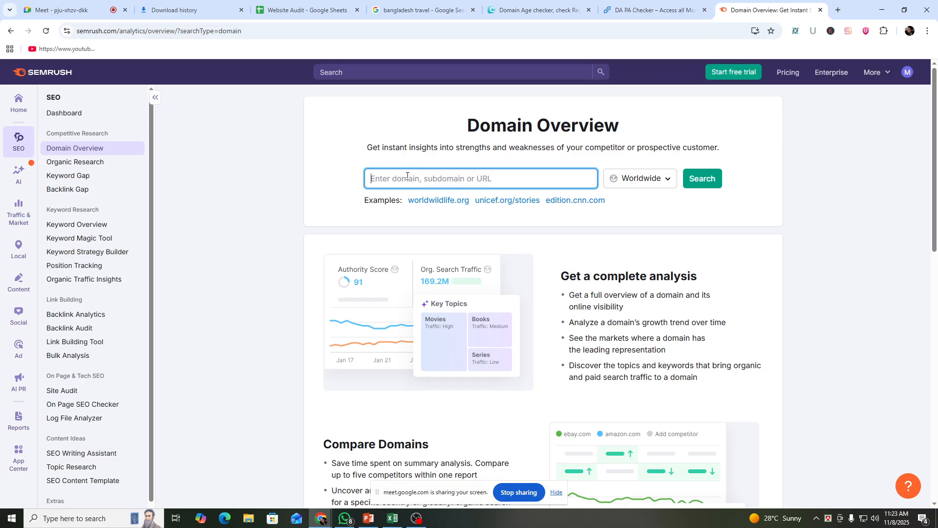
pyautogui.write('51')
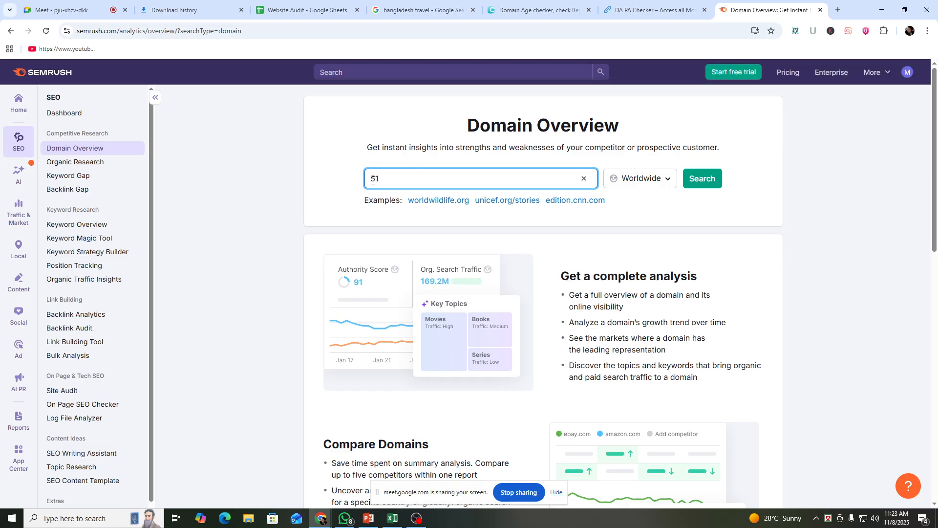
pyautogui.press('BackSpace')
pyautogui.press('BackSpace')
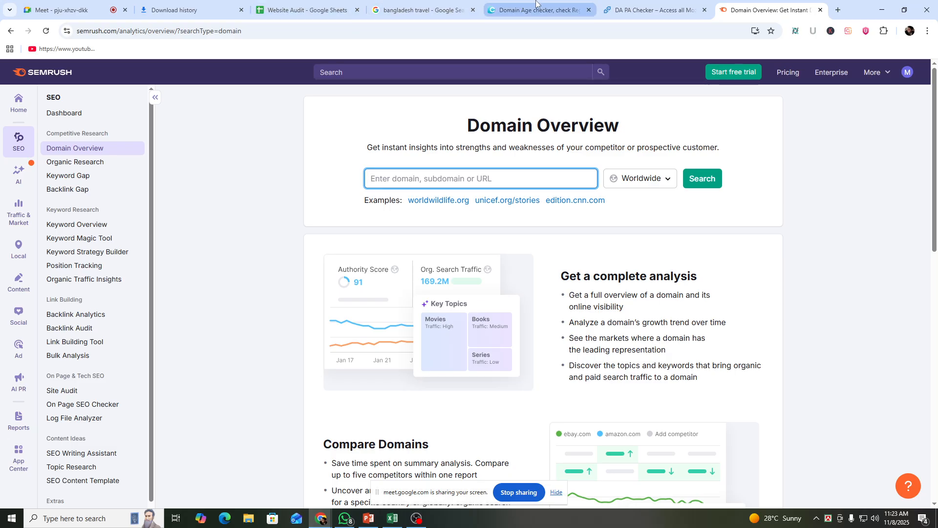
pyautogui.click(303, 9)
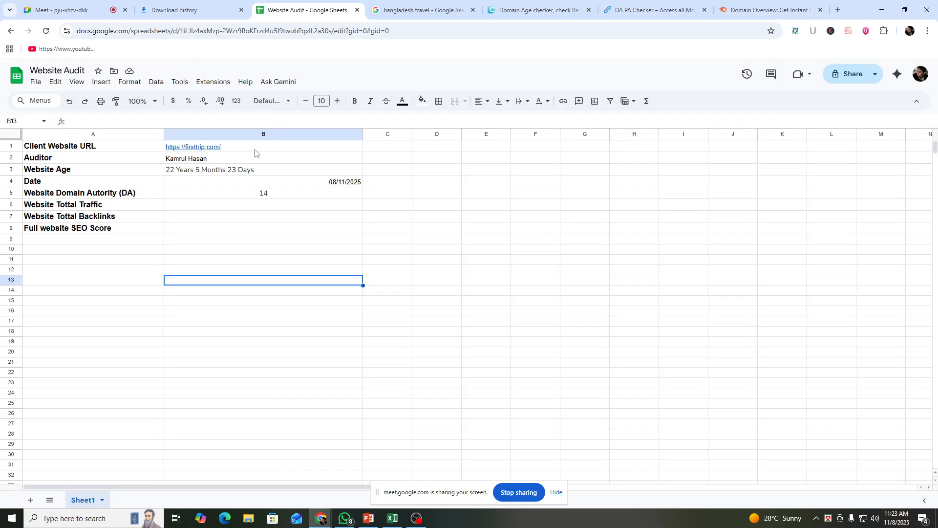
pyautogui.click(393, 518)
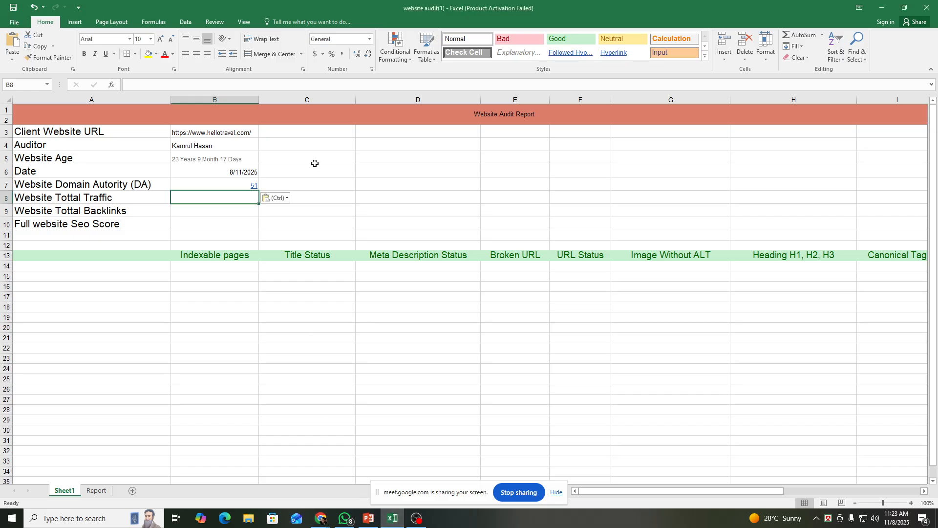
pyautogui.click(234, 131)
pyautogui.doubleClick(234, 131)
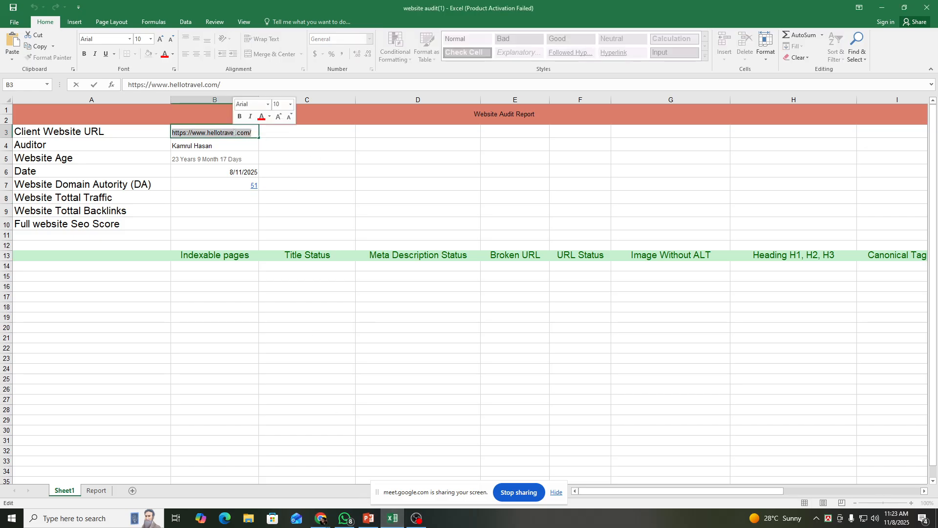
pyautogui.rightClick(234, 132)
pyautogui.click(259, 150)
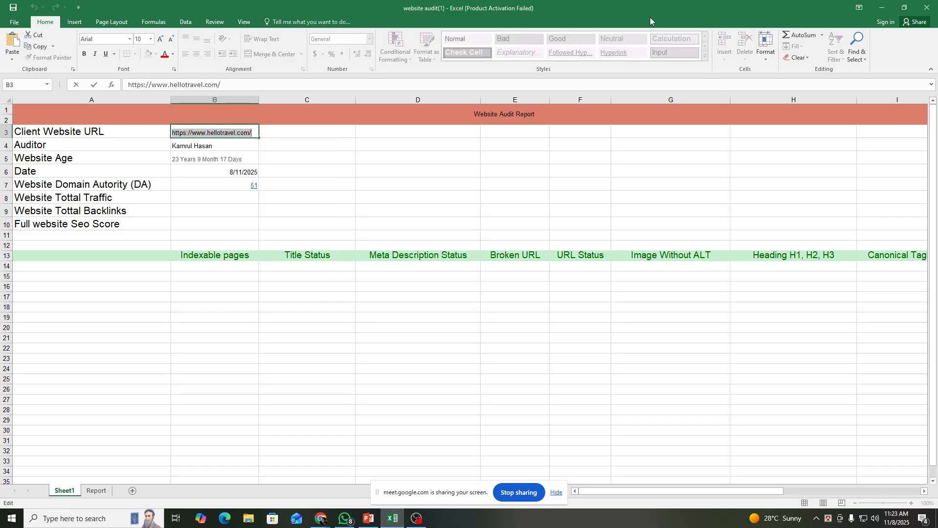
pyautogui.click(266, 477)
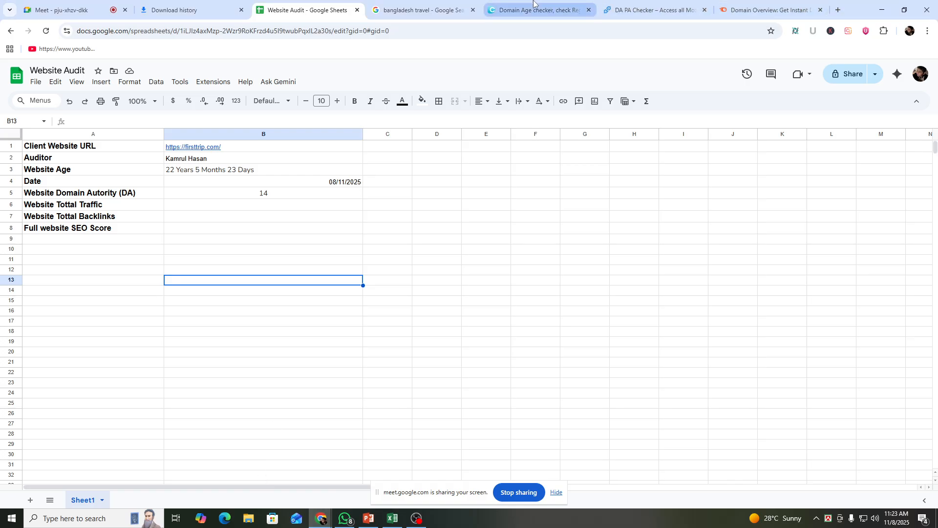
pyautogui.click(391, 10)
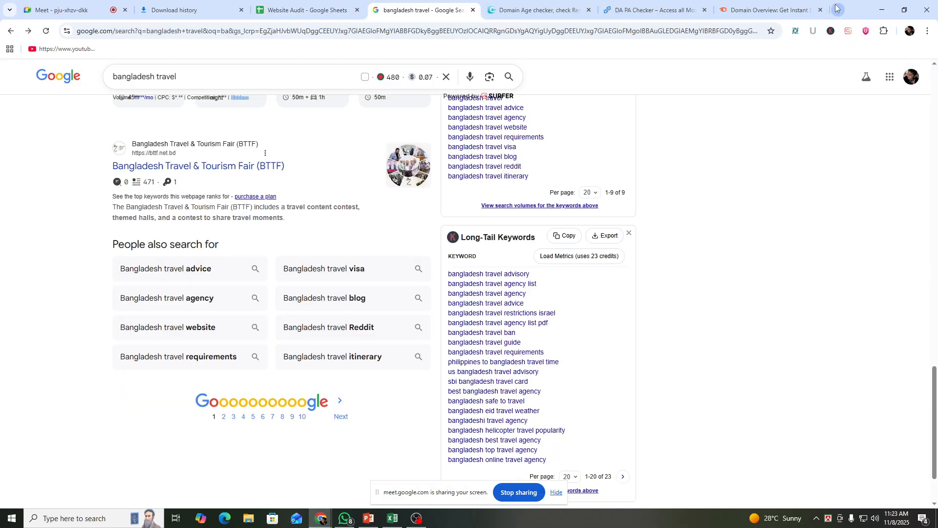
pyautogui.hotkey('ctrl', 't')
pyautogui.hotkey('ctrl', 'v')
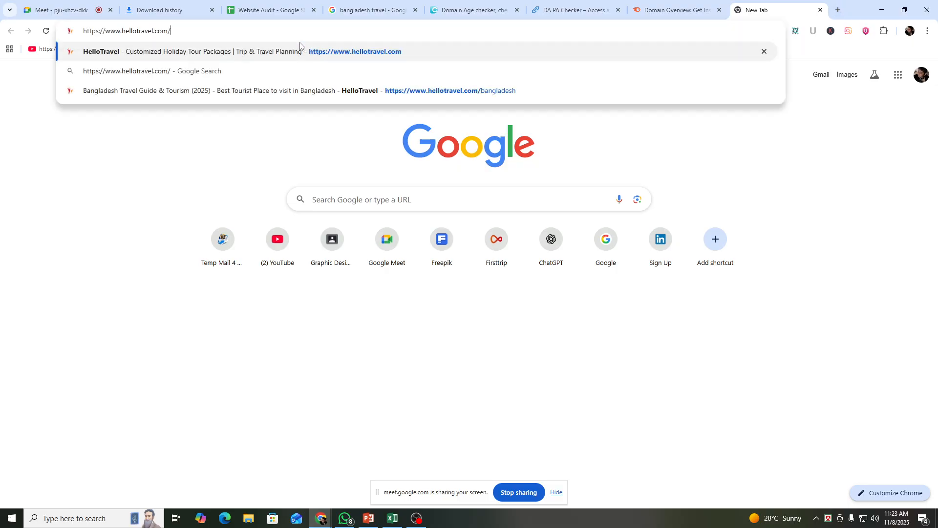
pyautogui.press('Return')
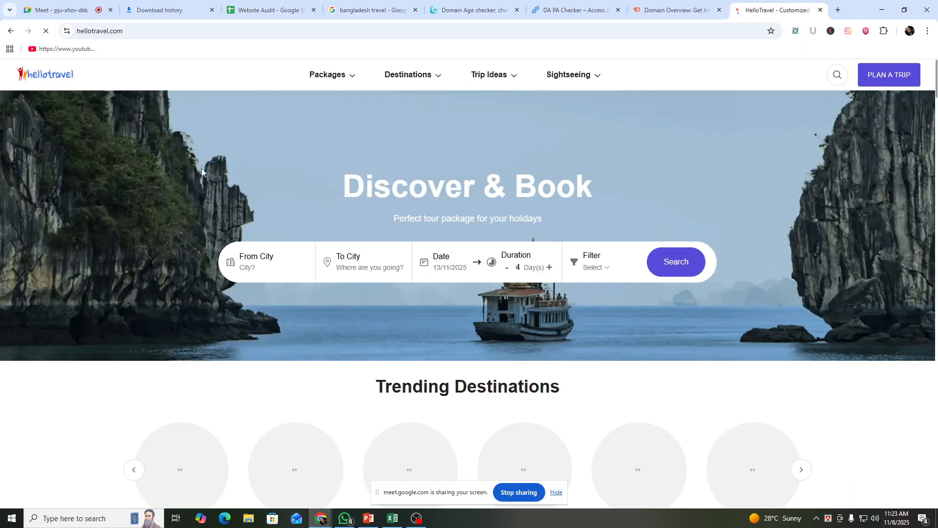
pyautogui.click(107, 35)
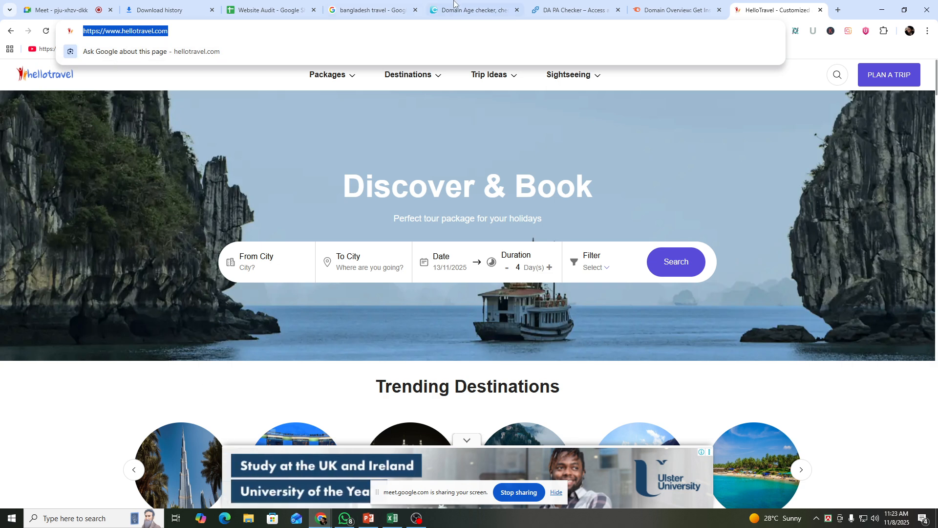
pyautogui.click(676, 10)
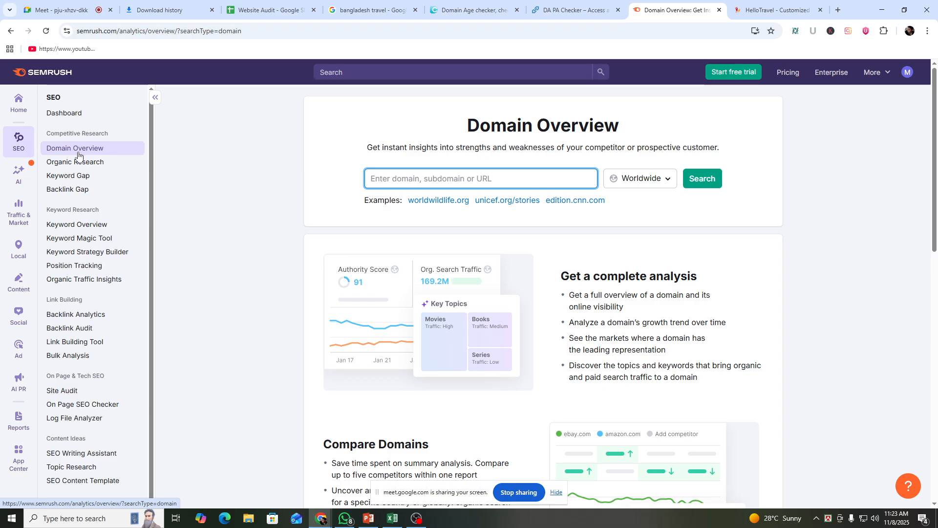
pyautogui.hotkey('ctrl', 'v')
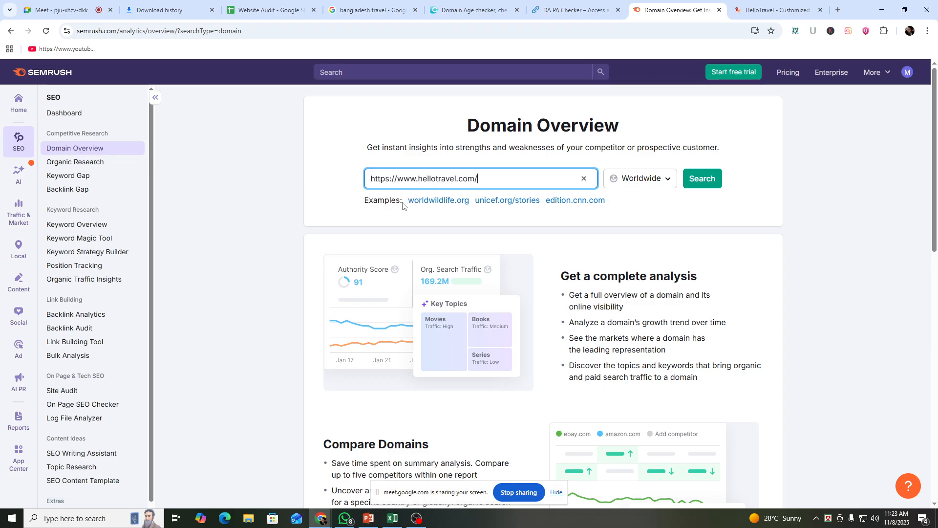
pyautogui.click(699, 186)
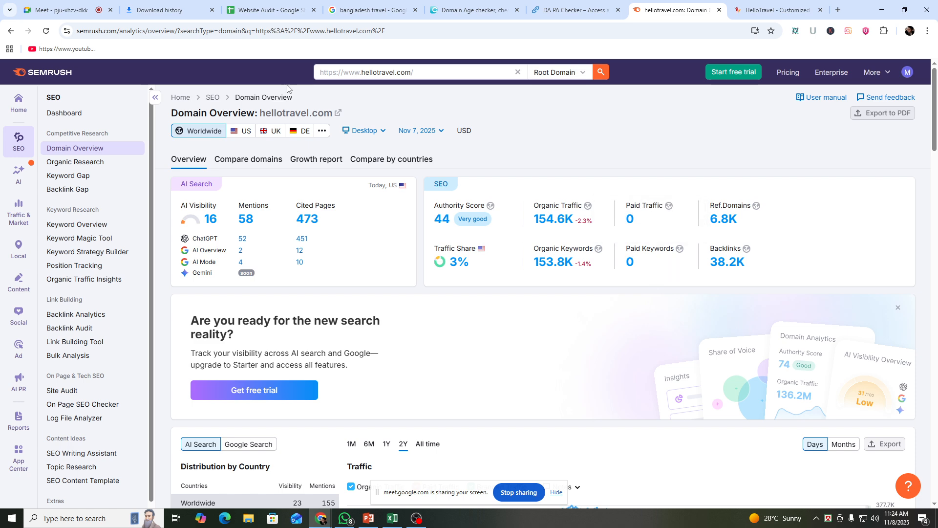
# - Record Semrush's organic traffic figure, 154.6K, as the Website Total Traffic in cell B8 of the Excel audit report
pyautogui.click(392, 518)
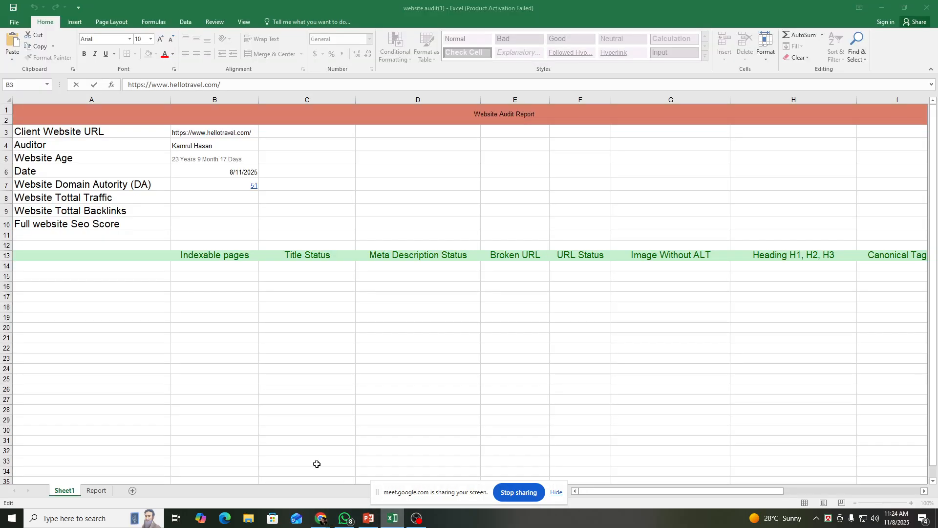
pyautogui.click(208, 195)
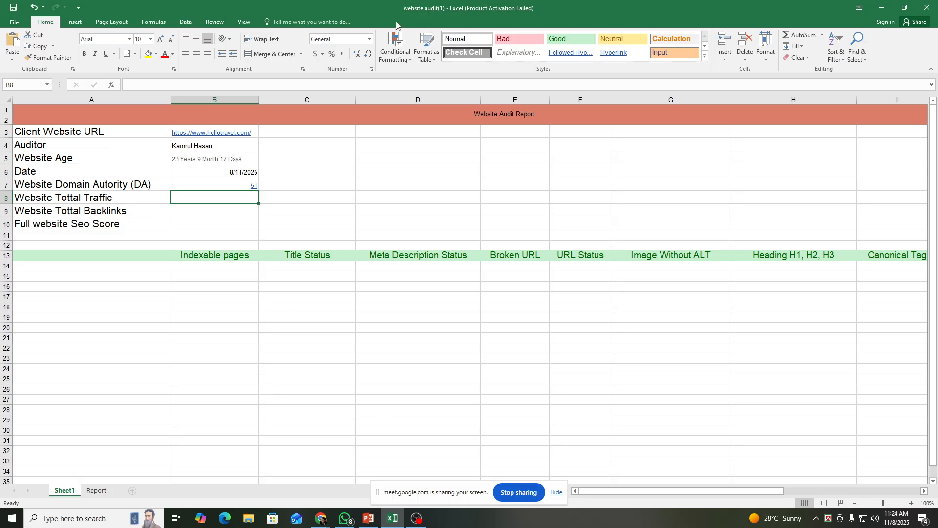
pyautogui.click(320, 519)
pyautogui.click(268, 484)
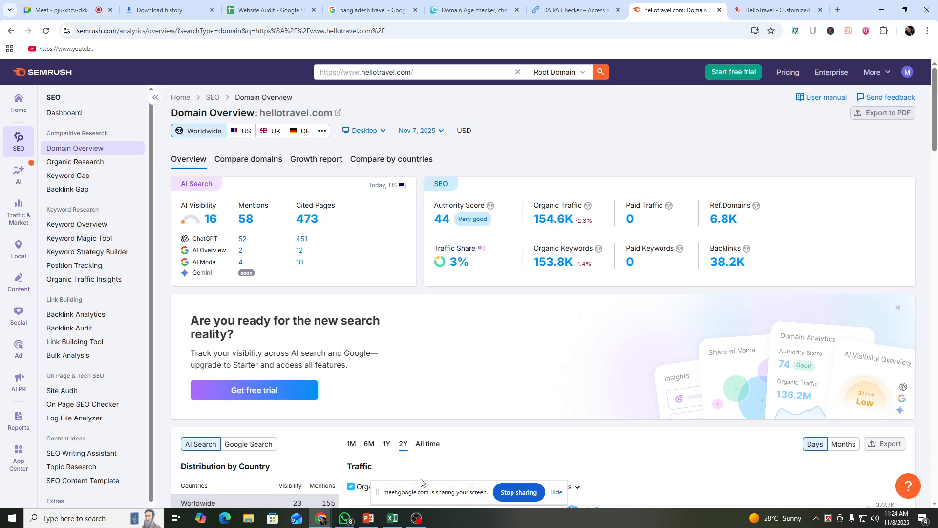
pyautogui.click(392, 518)
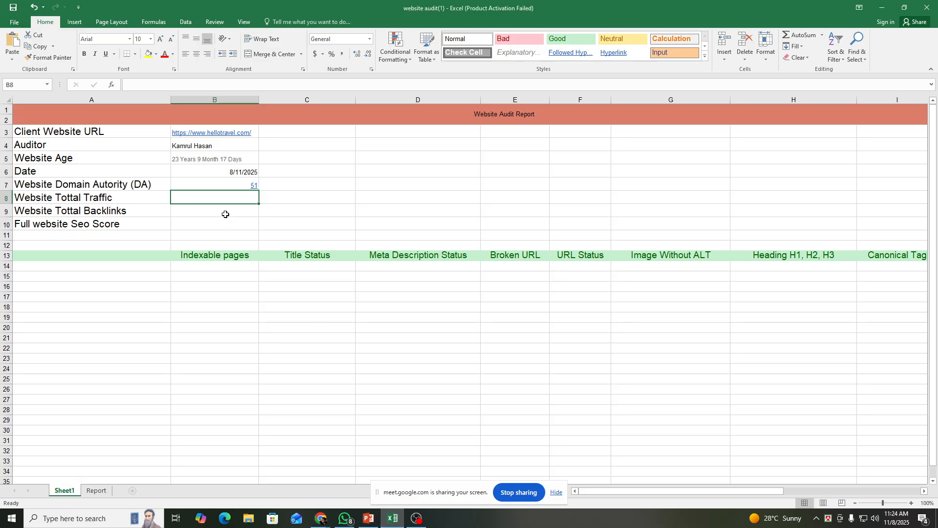
pyautogui.write('154.6K')
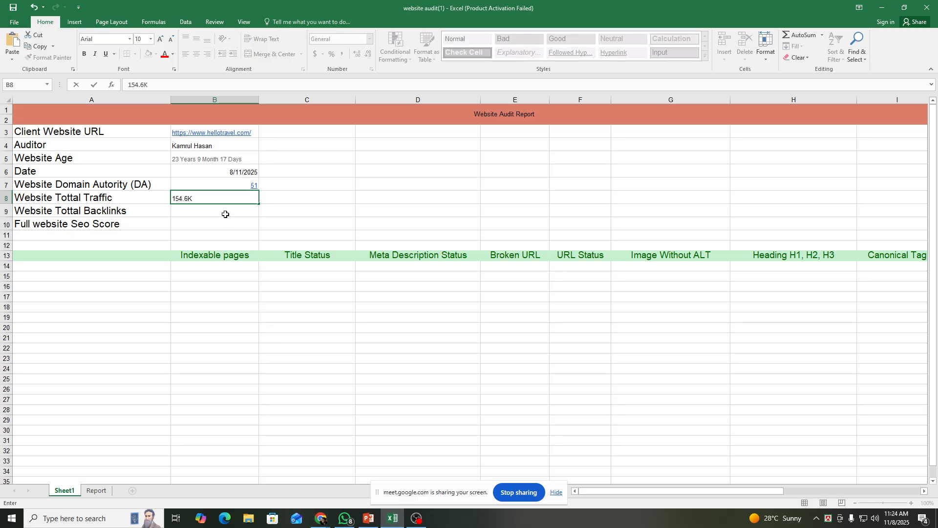
pyautogui.press('Return')
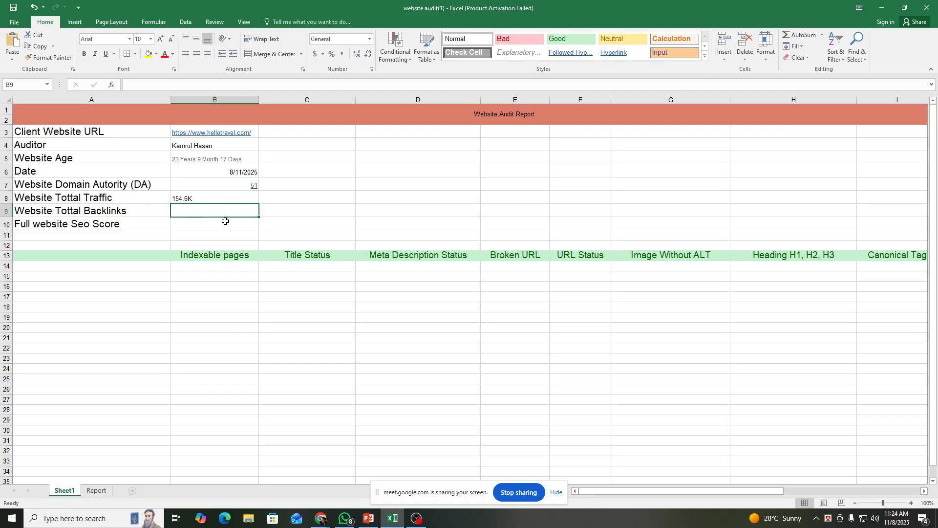
pyautogui.click(208, 199)
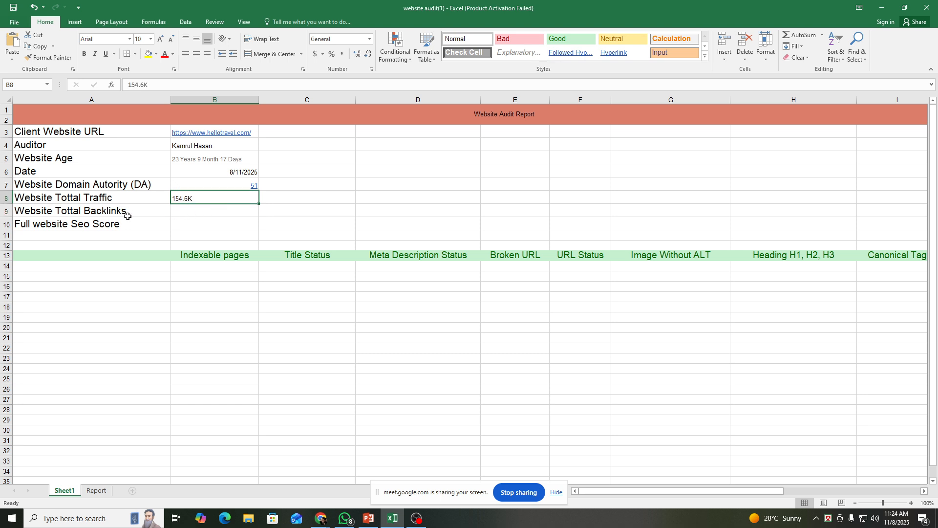
# - Look up the backlinks figure in Semrush and enter 38.2K as the Website Total Backlinks in cell B9 of the Excel report
pyautogui.click(211, 214)
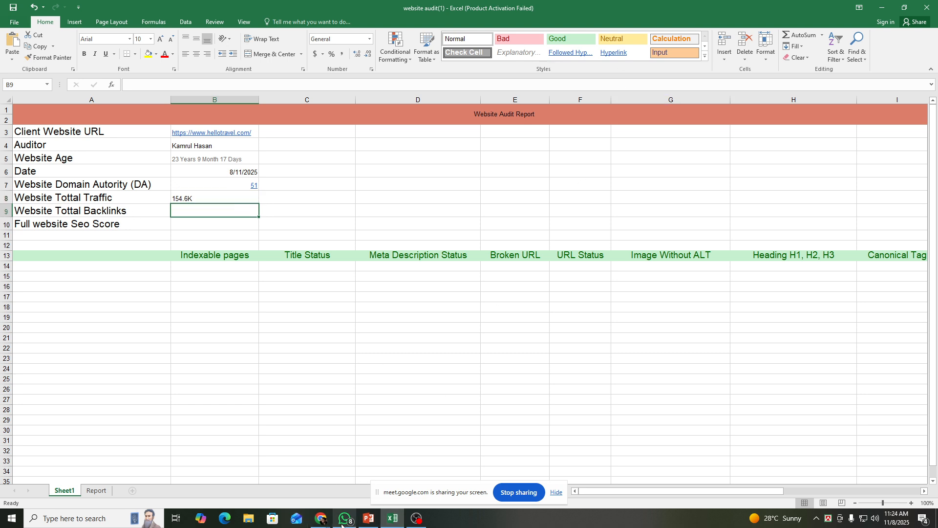
pyautogui.moveTo(321, 518)
pyautogui.click(264, 471)
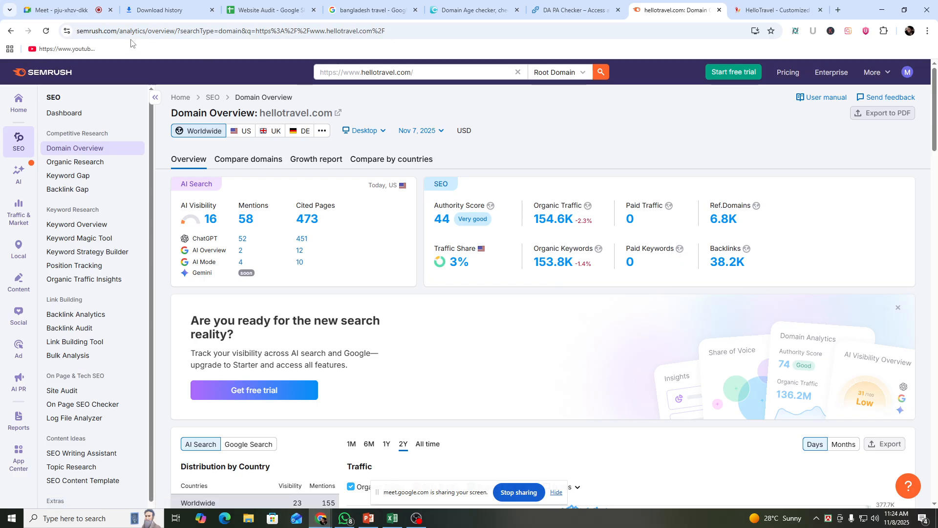
pyautogui.click(400, 524)
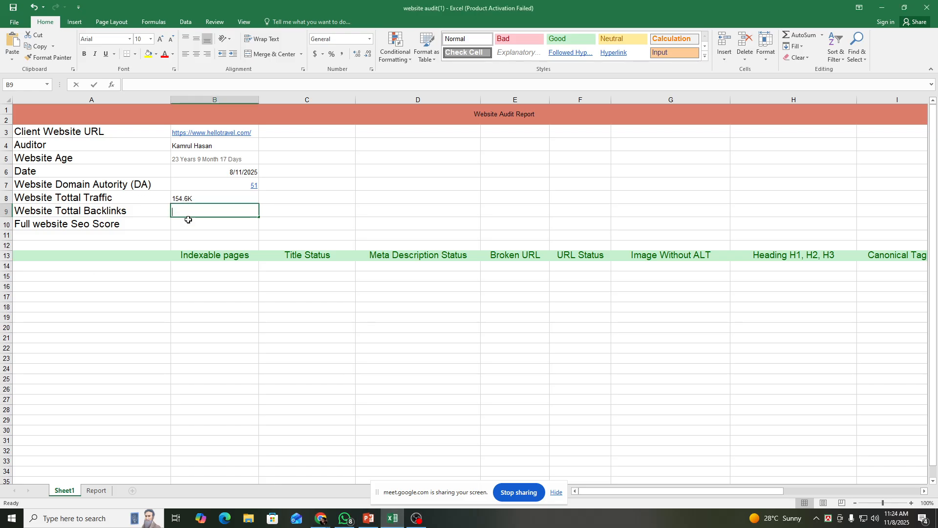
pyautogui.write('38.2')
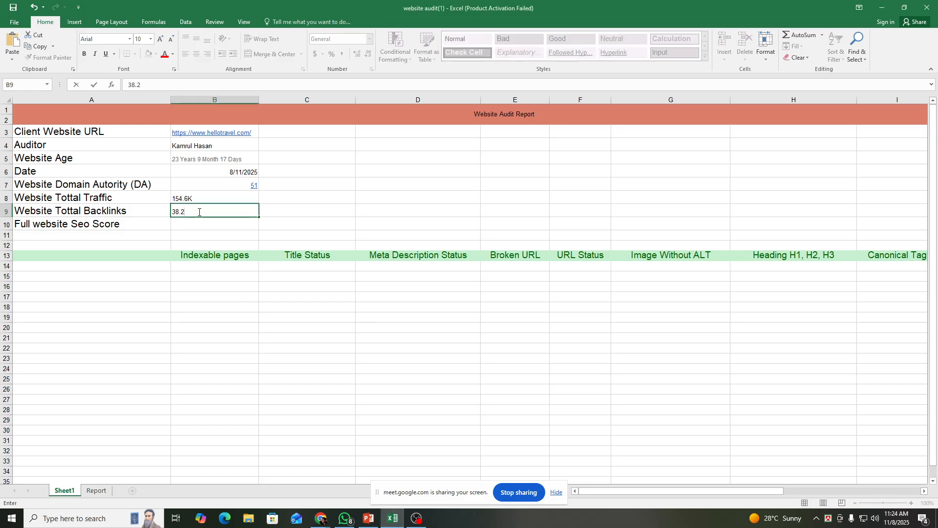
pyautogui.write('K')
pyautogui.click(407, 237)
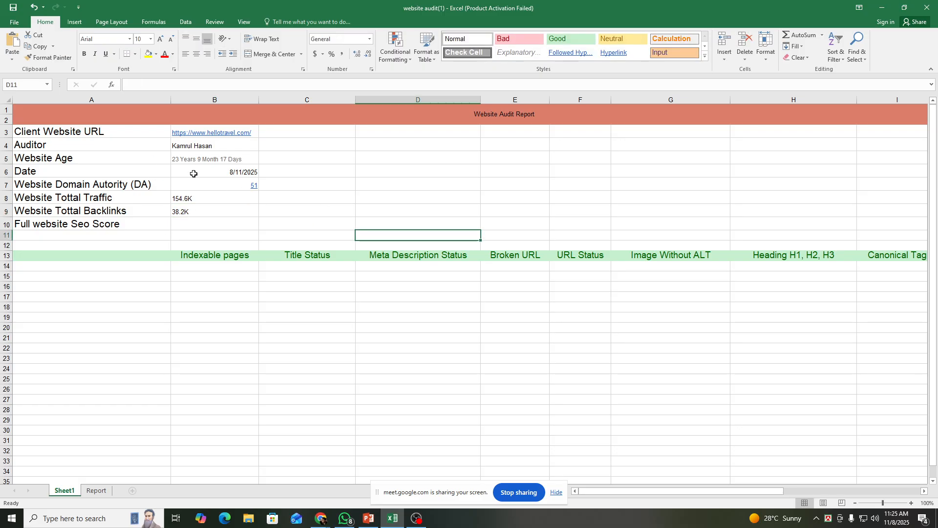
pyautogui.click(207, 268)
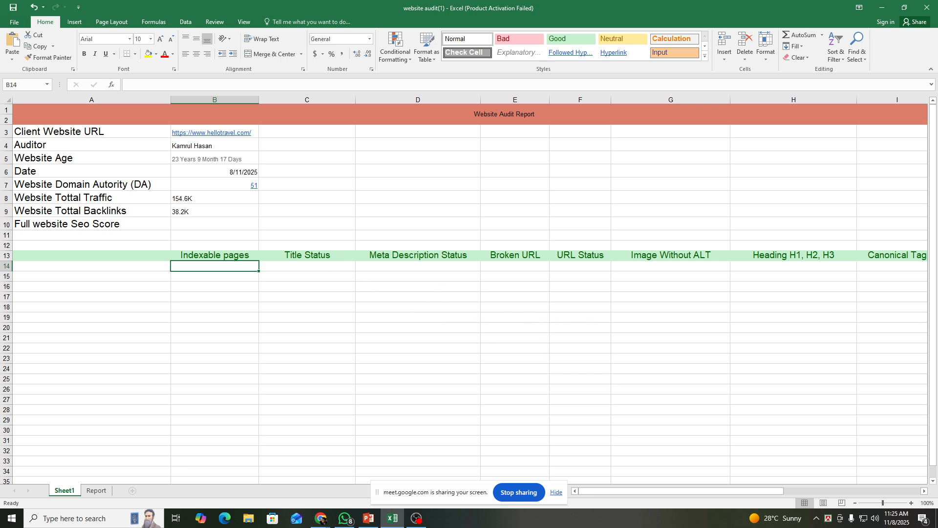
pyautogui.moveTo(657, 492); pyautogui.dragTo(484, 490)
# - Switch to Chrome and open the Chrome Web Store in a new tab
pyautogui.moveTo(318, 516)
pyautogui.click(268, 476)
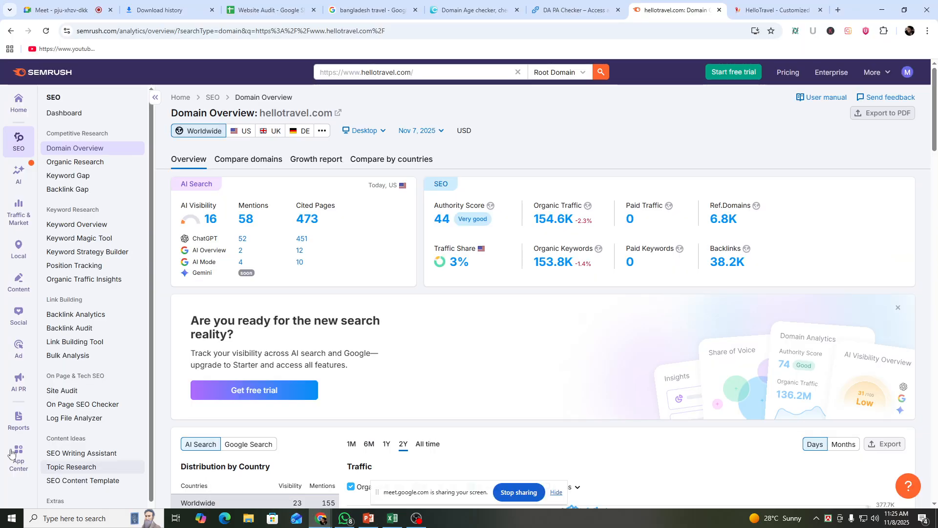
pyautogui.click(838, 10)
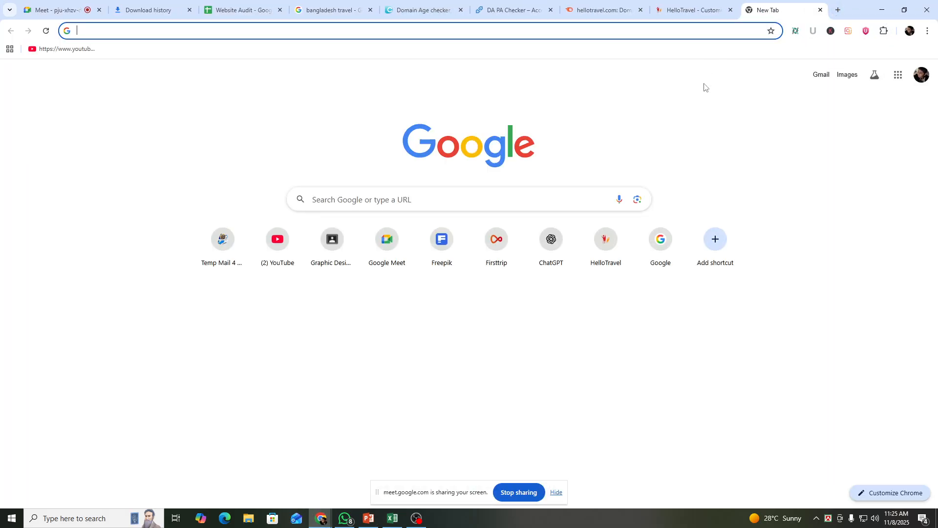
pyautogui.click(928, 30)
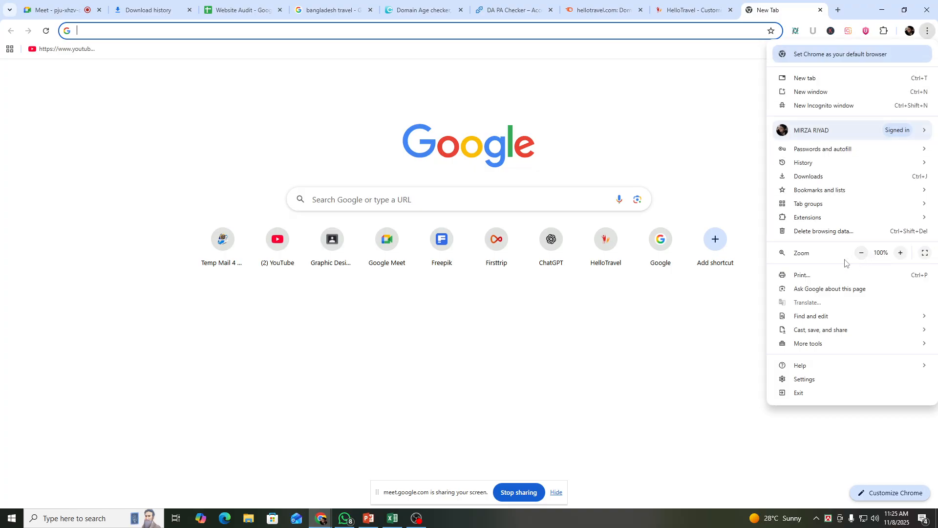
pyautogui.moveTo(808, 220)
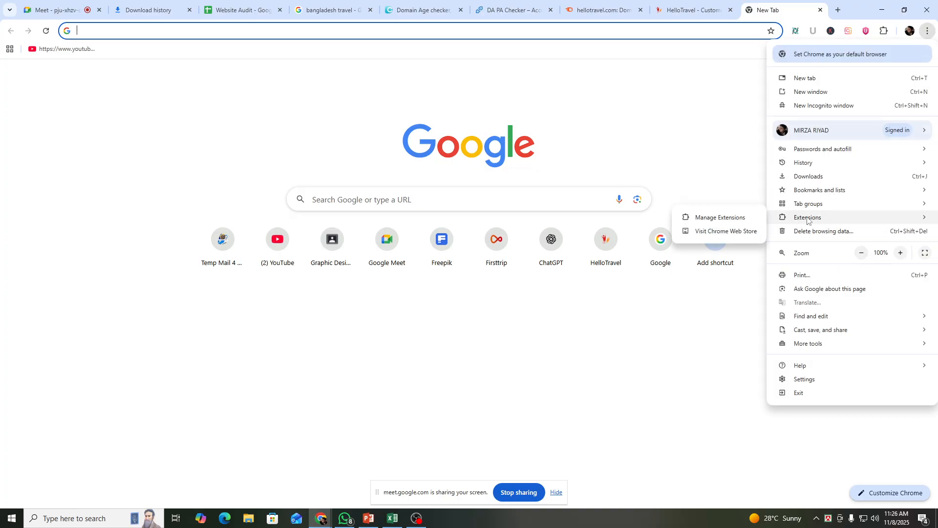
pyautogui.click(727, 237)
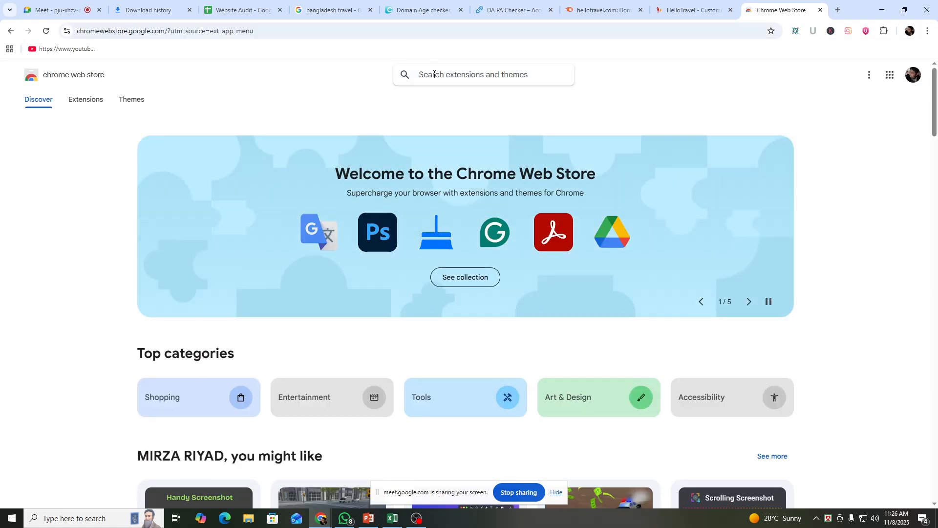
pyautogui.write('seo')
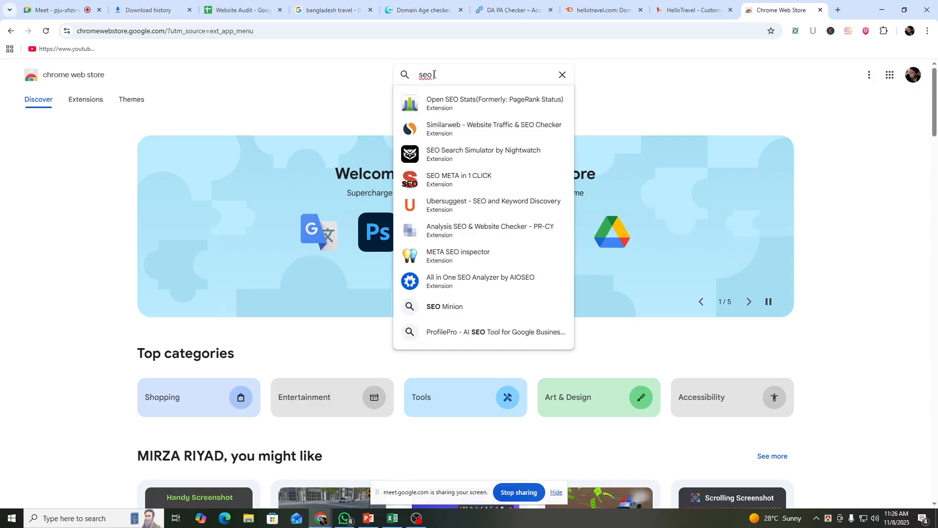
pyautogui.write(' qu')
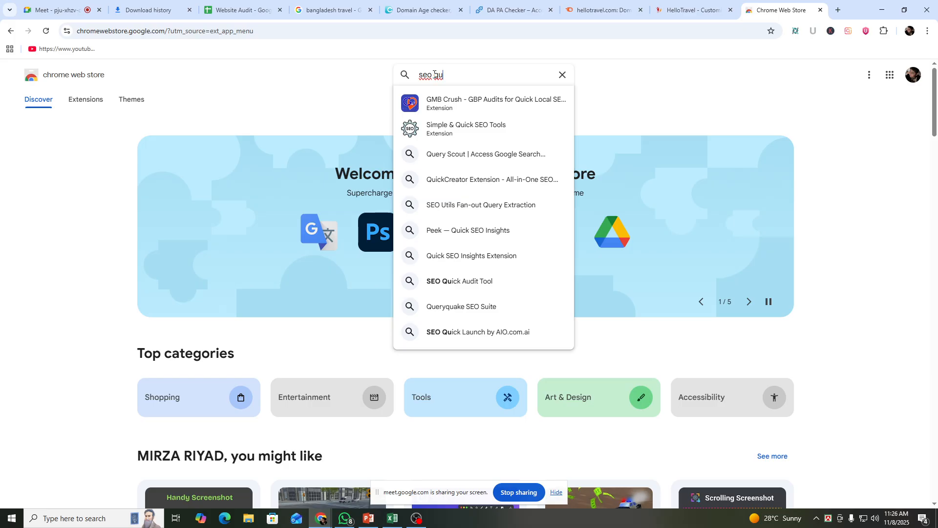
pyautogui.write('a')
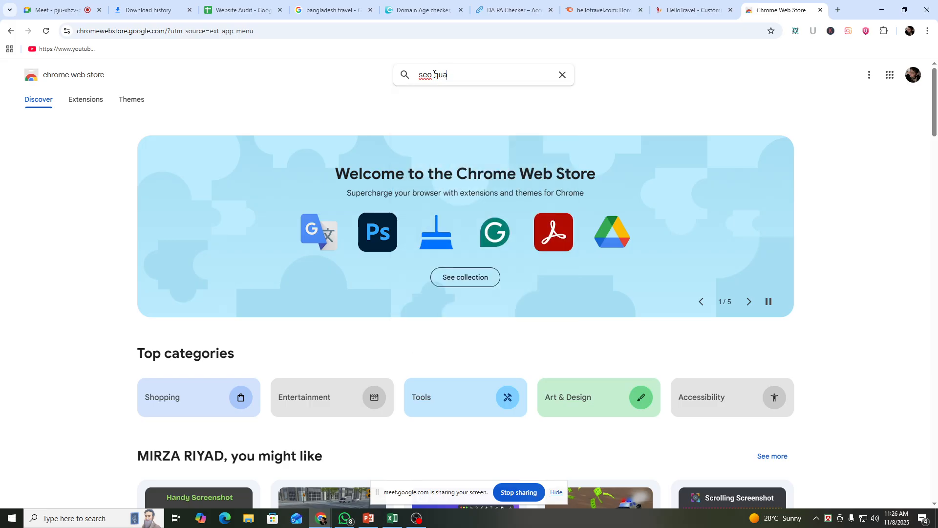
pyautogui.press('BackSpace')
pyautogui.press('BackSpace')
pyautogui.write('auke')
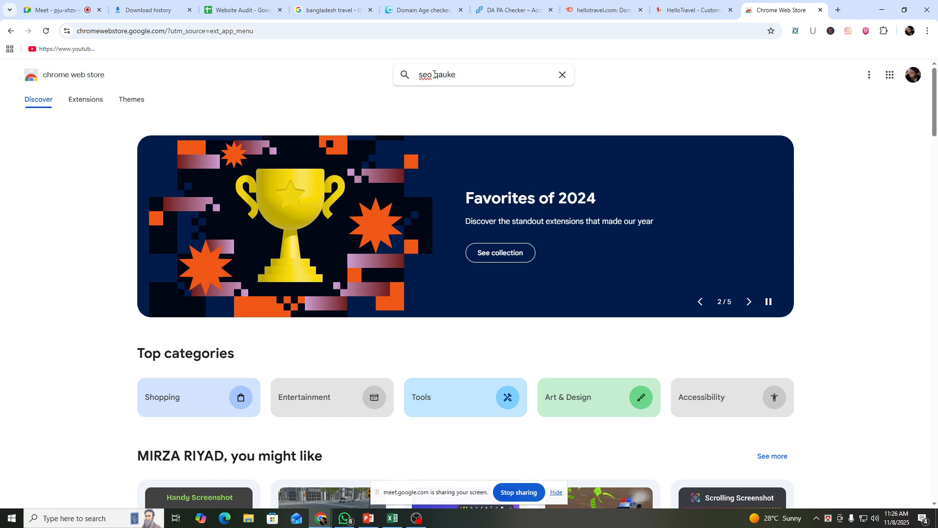
pyautogui.doubleClick(442, 75)
pyautogui.rightClick(449, 74)
pyautogui.press('BackSpace')
pyautogui.press('BackSpace')
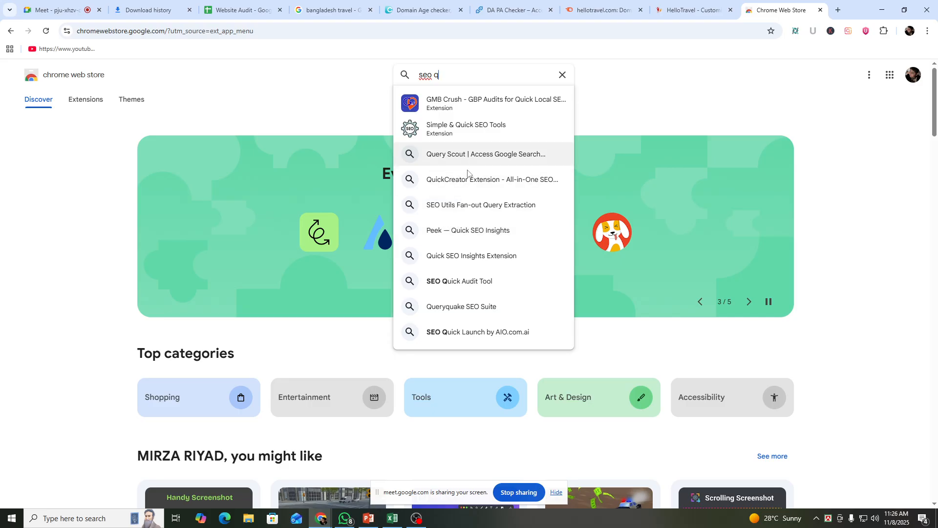
pyautogui.scroll(-4, 513, 316)
pyautogui.scroll(4, 473, 303)
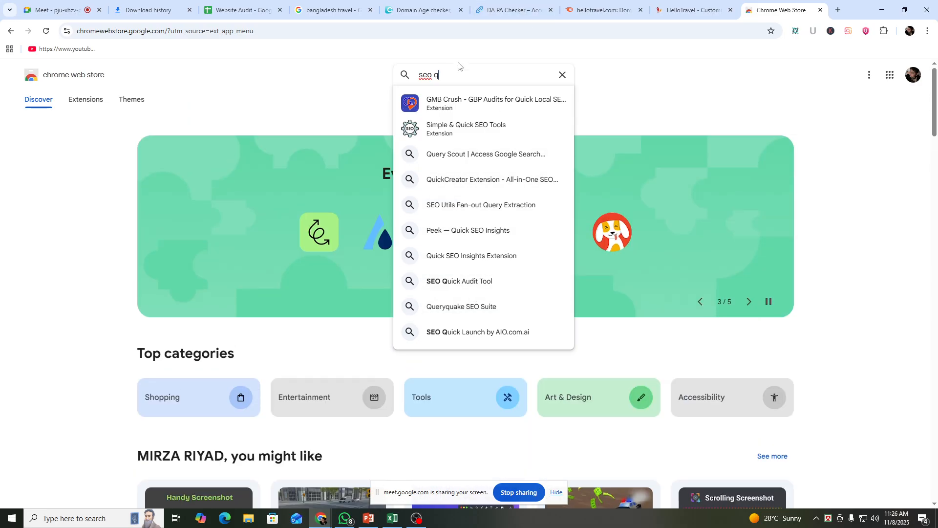
pyautogui.click(398, 78)
pyautogui.press('BackSpace')
pyautogui.press('BackSpace')
pyautogui.press('BackSpace')
pyautogui.press('BackSpace')
pyautogui.press('BackSpace')
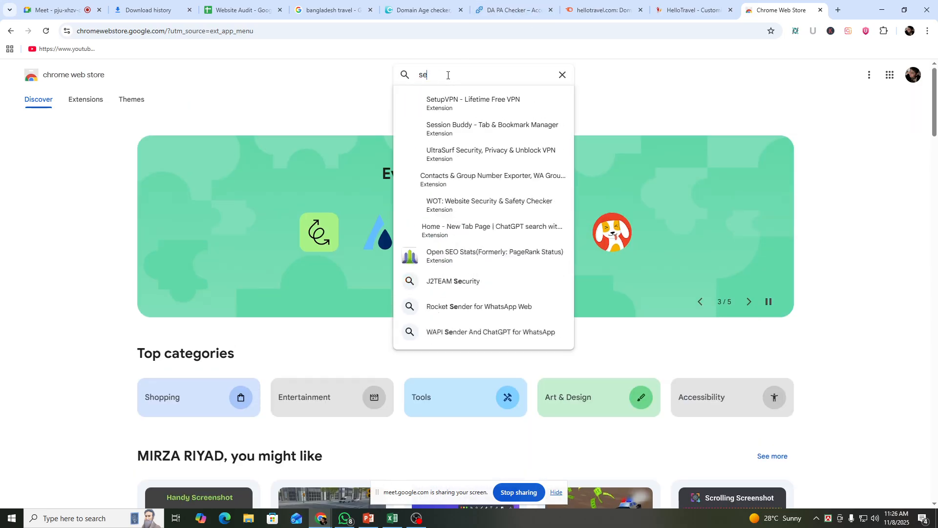
# - Search the Chrome Web Store for "seo" and add the SEOquake extension to Chrome
pyautogui.write('seo')
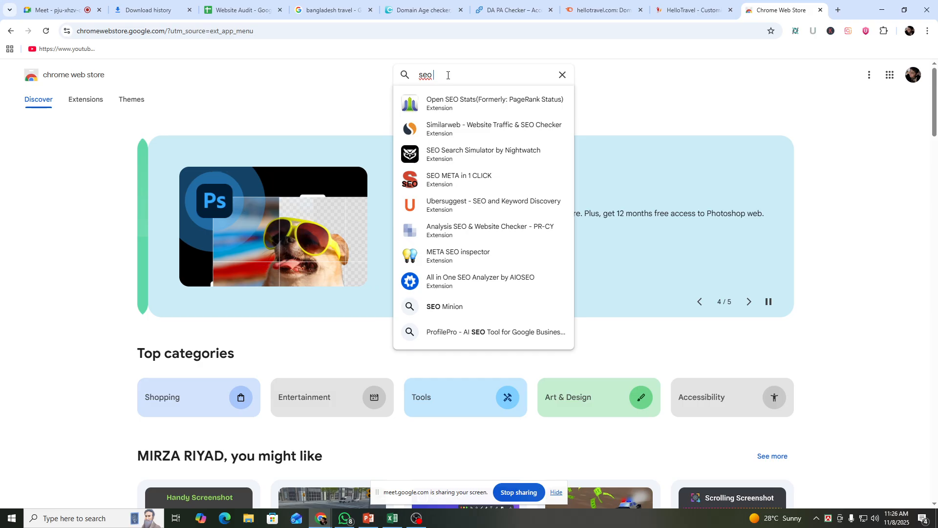
pyautogui.press('BackSpace')
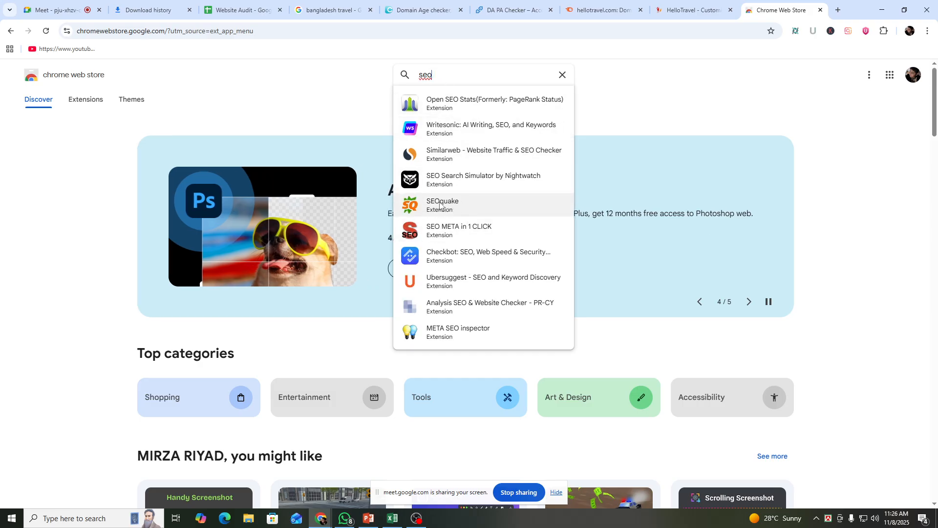
pyautogui.click(452, 205)
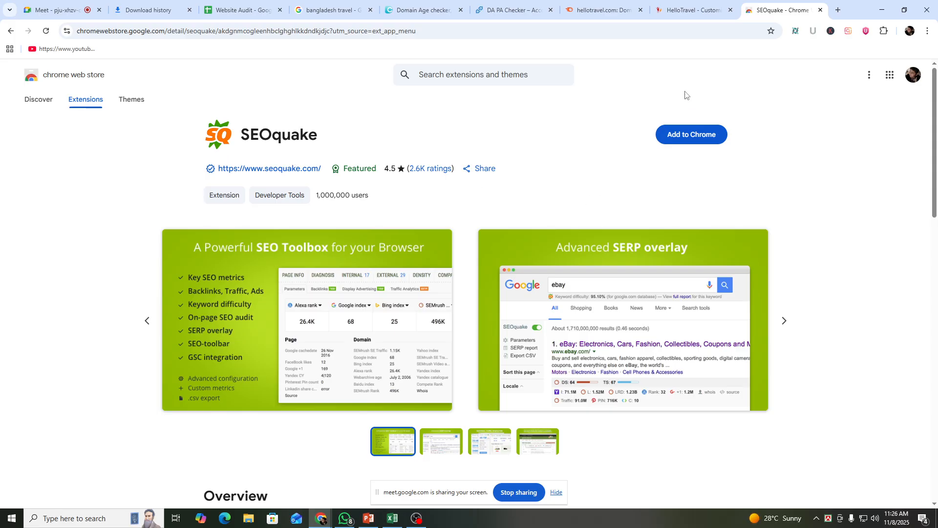
pyautogui.click(669, 135)
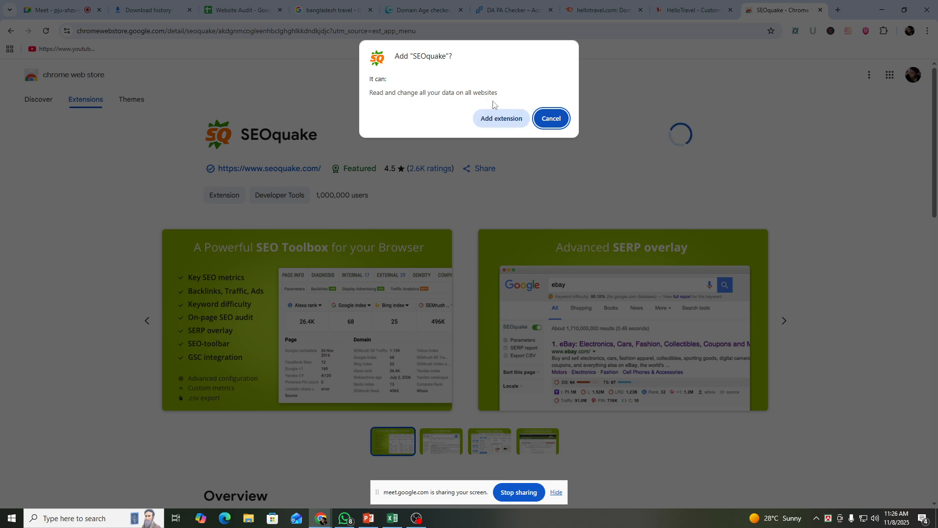
pyautogui.click(492, 122)
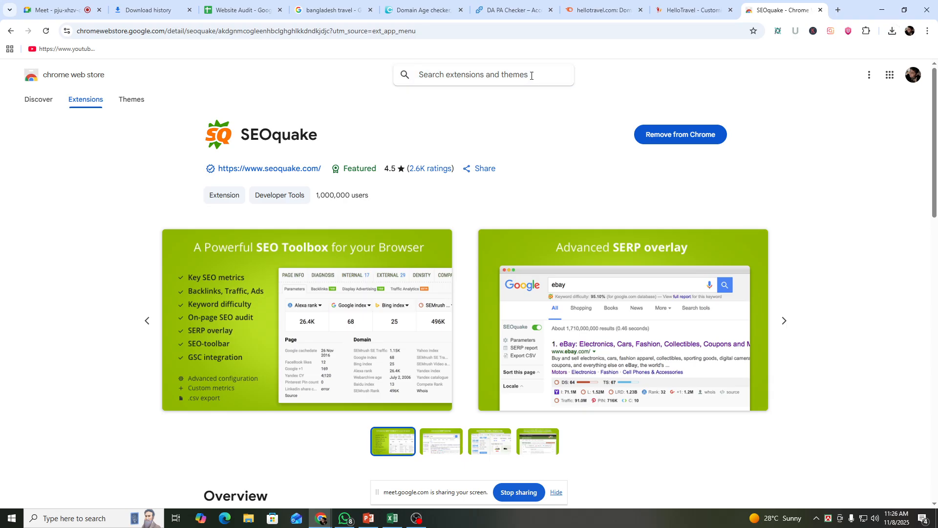
# - Search the Chrome Web Store for "checker bot", try the Twitch View Bot Checker suggestion, and clear the search
pyautogui.click(532, 76)
pyautogui.write('c')
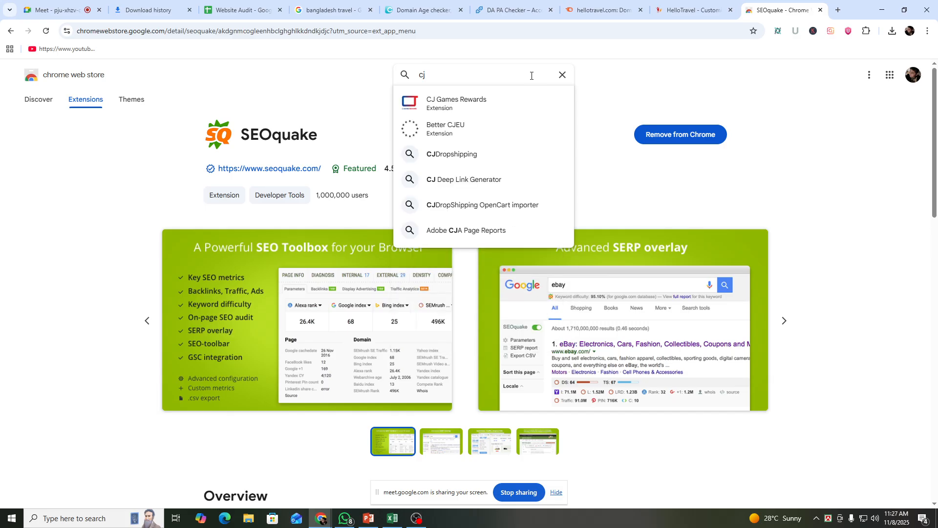
pyautogui.write('he')
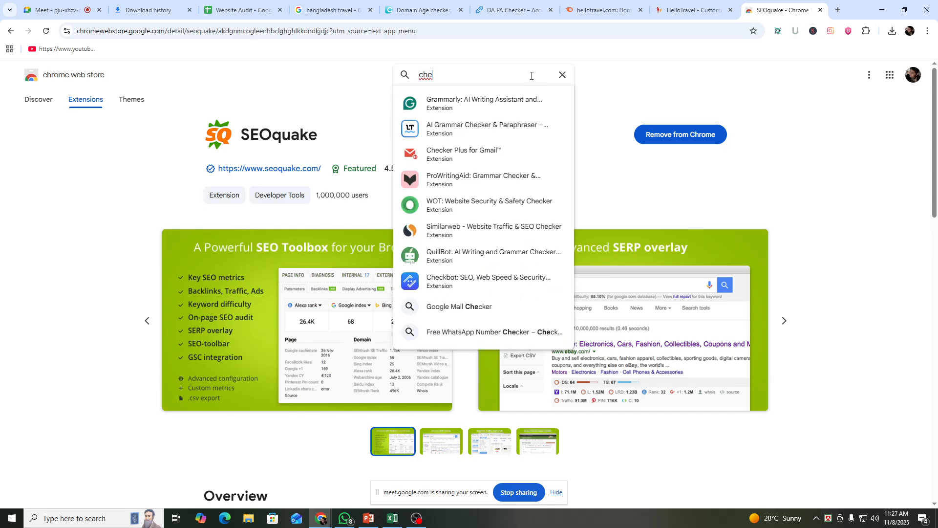
pyautogui.write('cker')
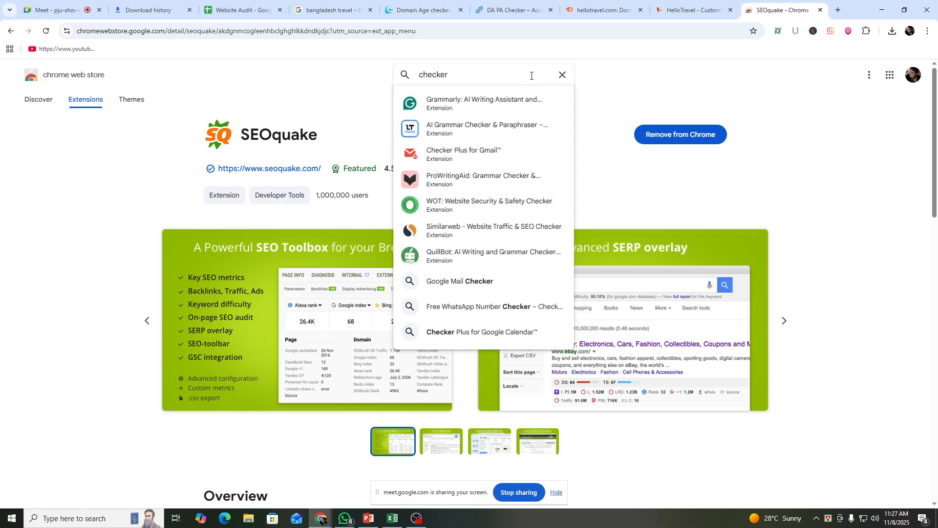
pyautogui.write('bot')
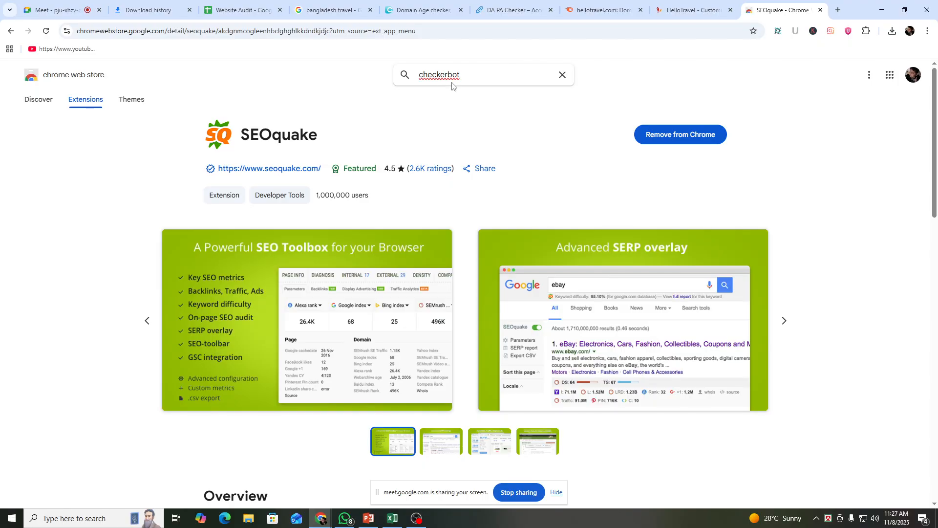
pyautogui.click(445, 75)
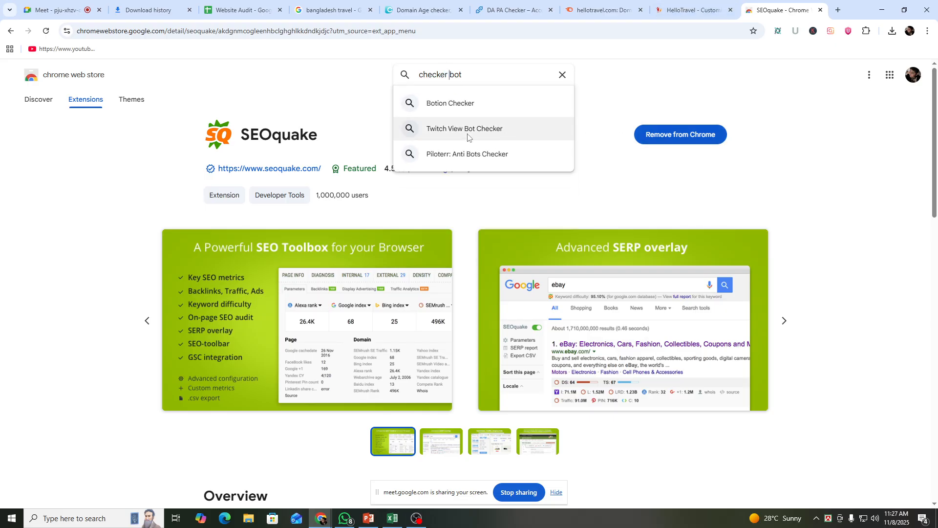
pyautogui.click(498, 134)
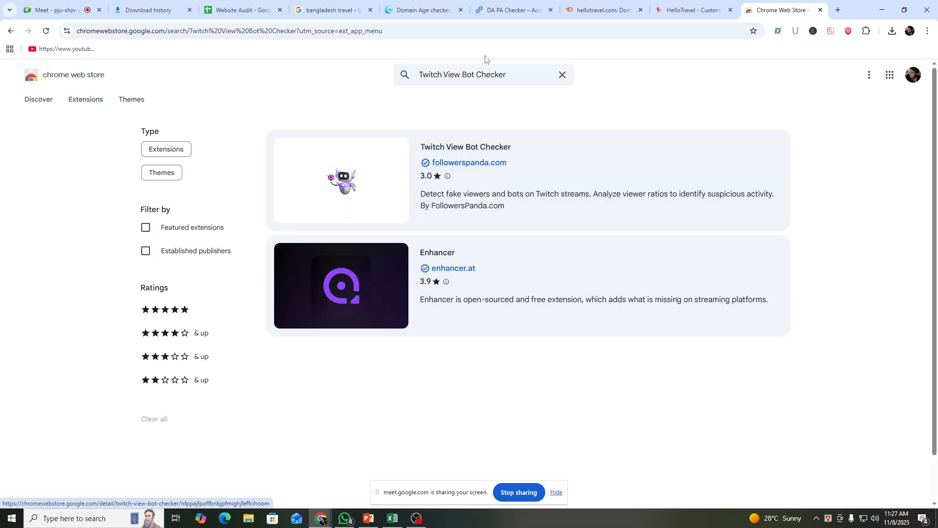
pyautogui.click(560, 83)
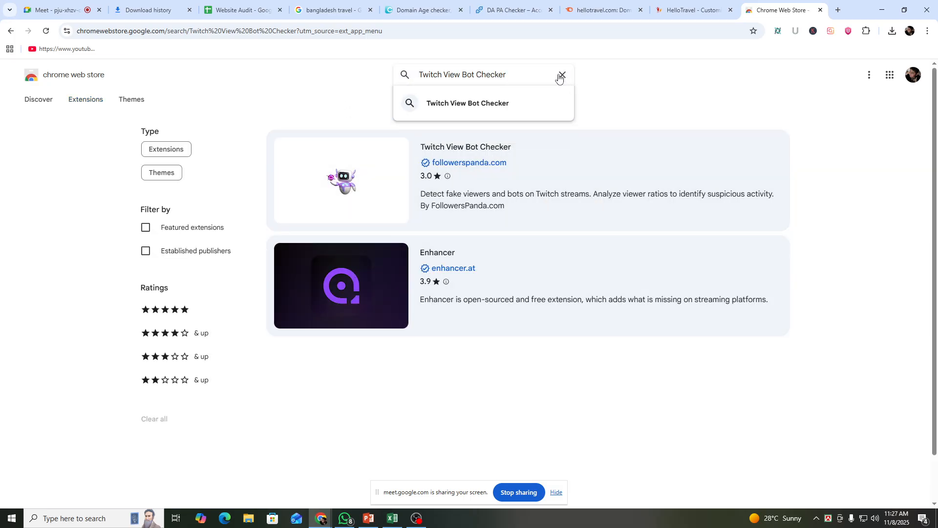
pyautogui.click(561, 74)
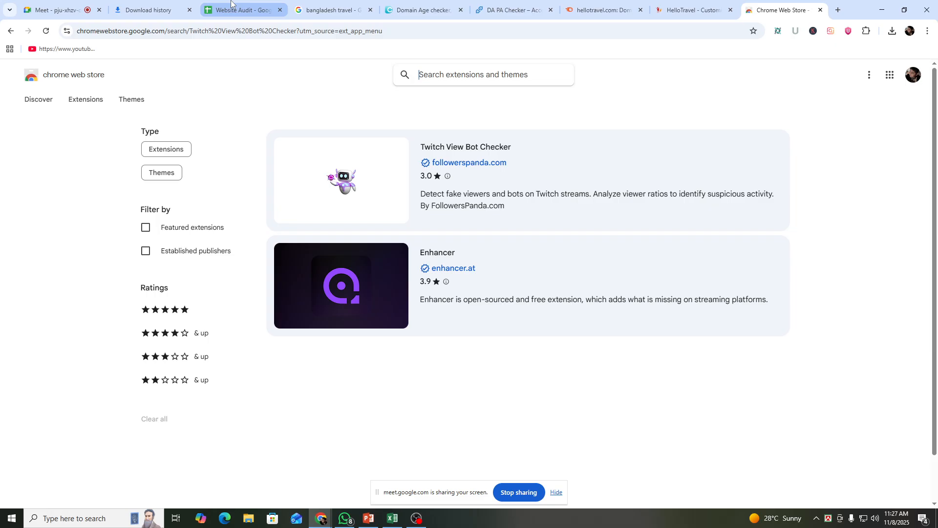
# - Pin the SEOquake extension to the Chrome toolbar
pyautogui.click(867, 31)
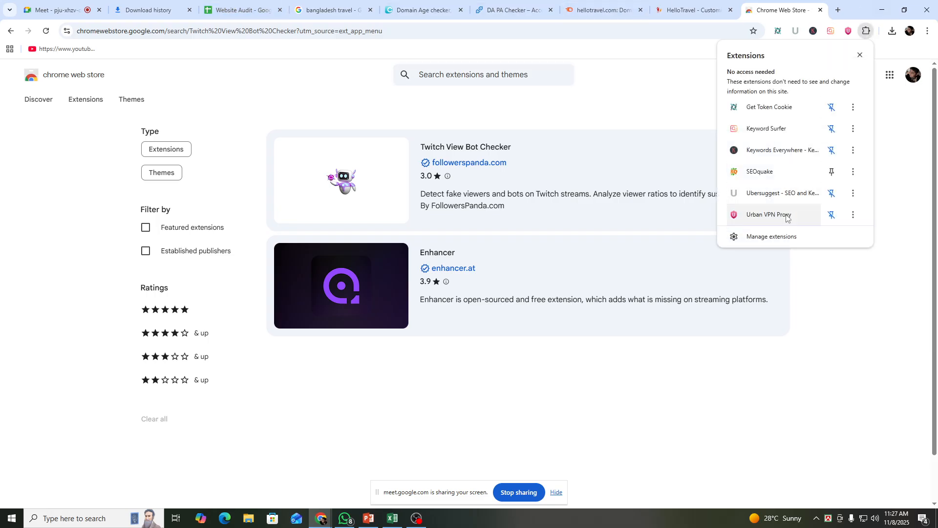
pyautogui.click(834, 176)
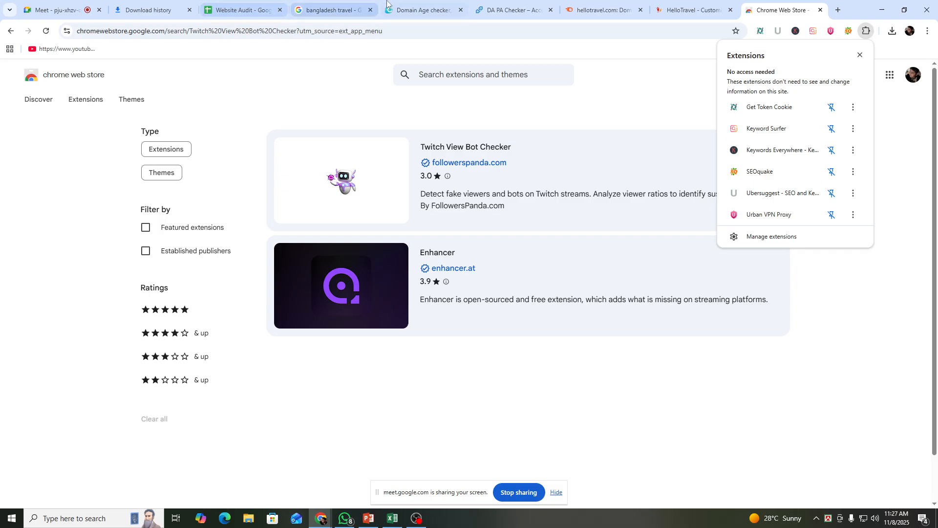
# - Go back to the HelloTravel page and reload it without the "#google_vignette" part of its address
pyautogui.click(669, 5)
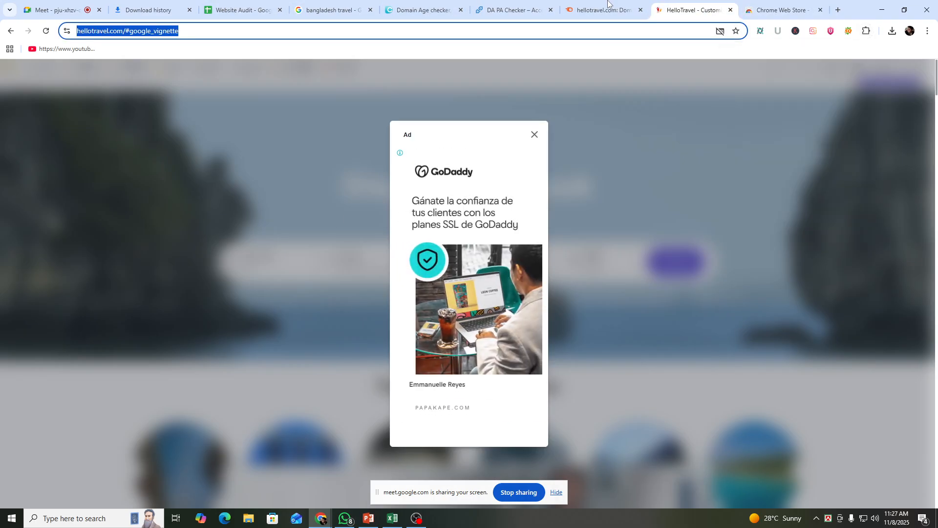
pyautogui.click(750, 6)
pyautogui.click(608, 4)
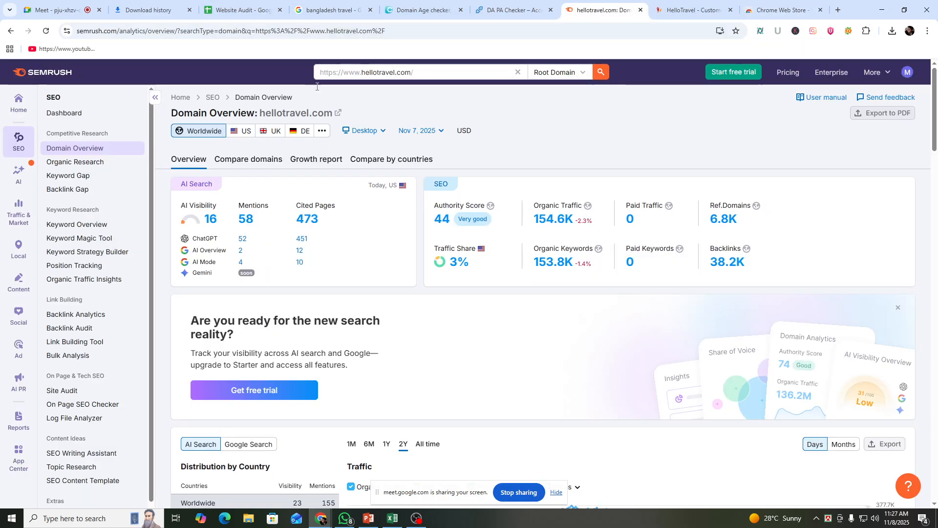
pyautogui.click(507, 4)
pyautogui.click(672, 4)
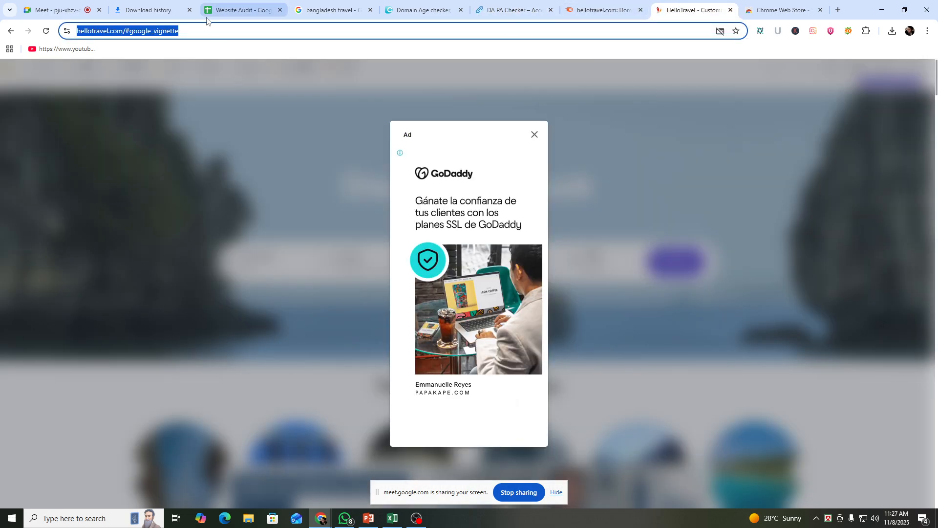
pyautogui.doubleClick(186, 32)
pyautogui.hotkey('shift', 'Left')
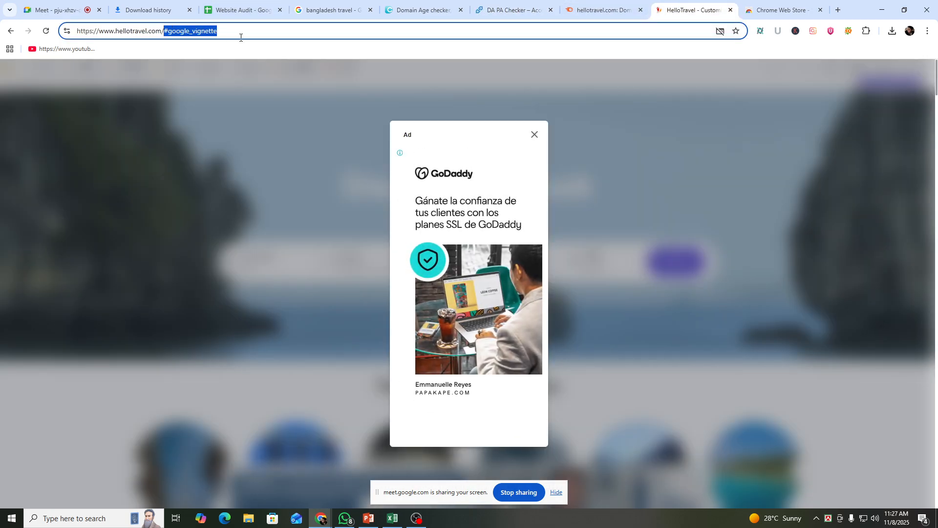
pyautogui.press('BackSpace')
pyautogui.press('Return')
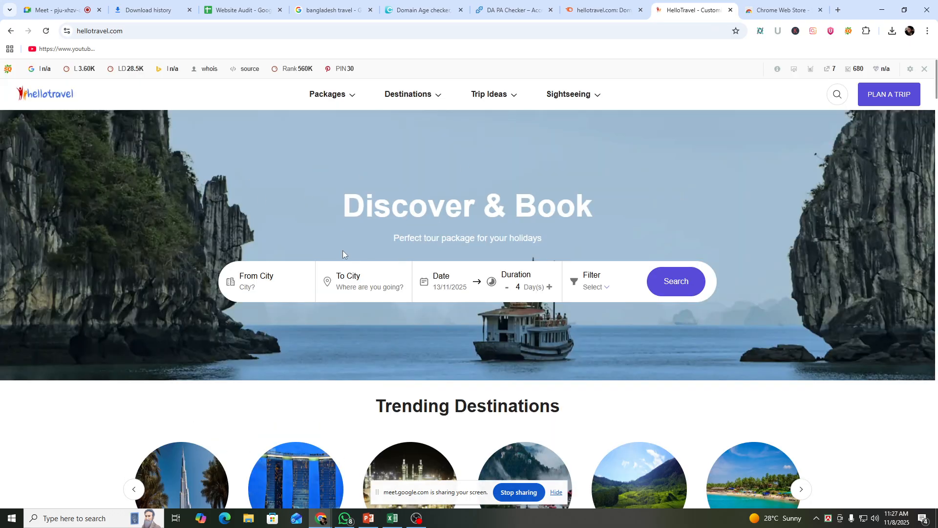
# - Open SEOquake for hellotravel.com and run its Diagnosis report
pyautogui.click(866, 30)
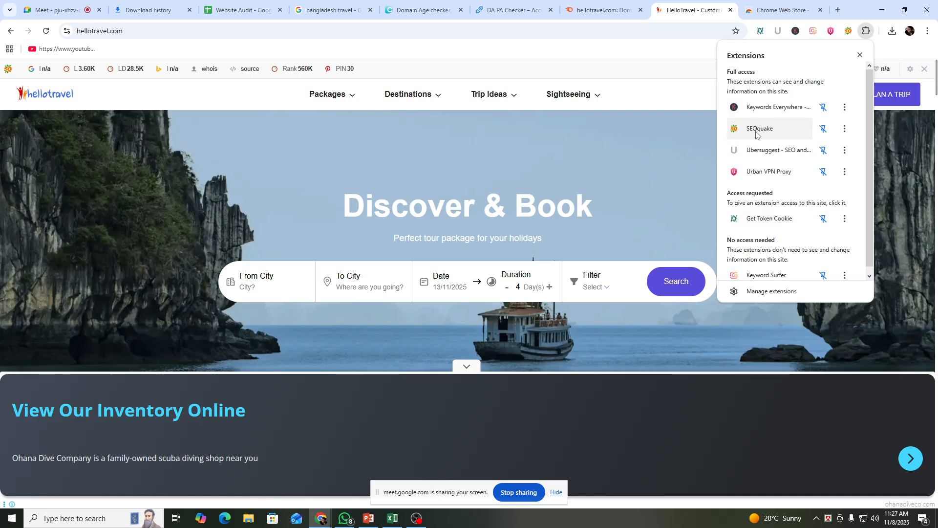
pyautogui.click(848, 31)
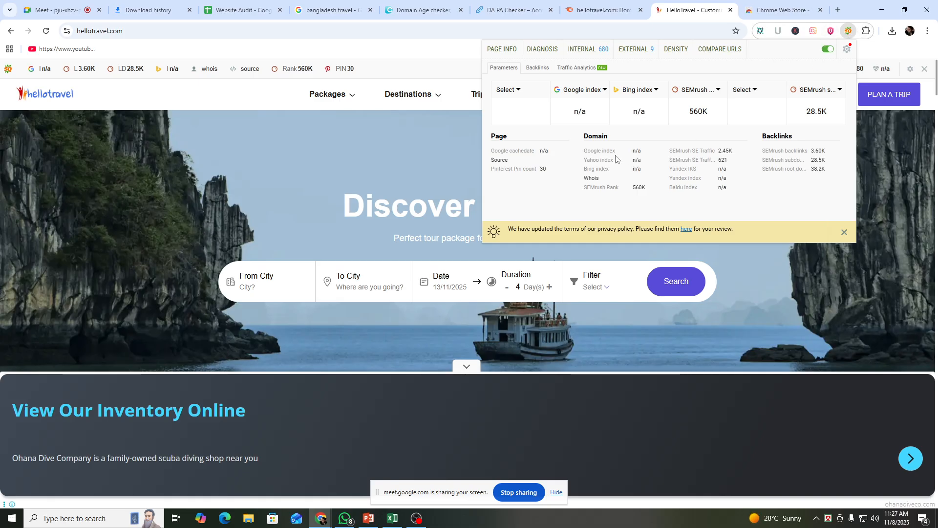
pyautogui.click(541, 53)
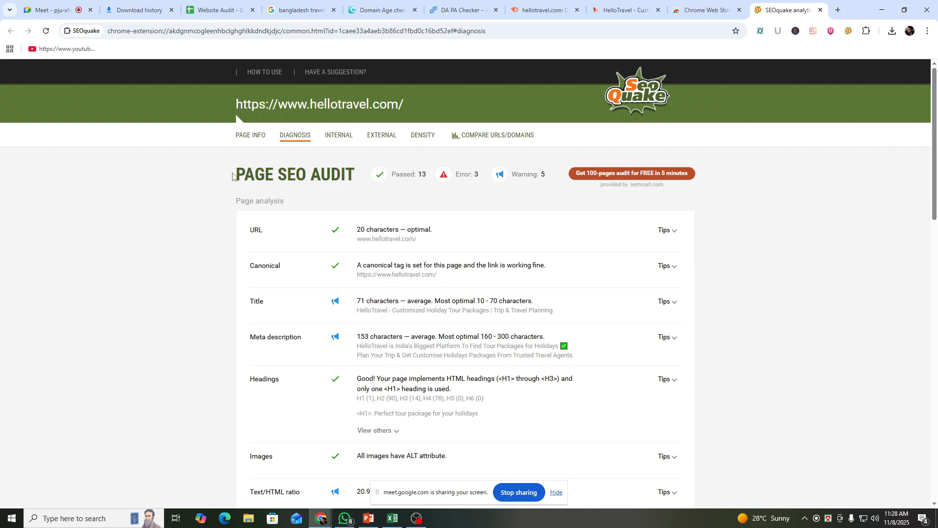
# - Check the URL result in the SEOquake page audit and enter "ok" under URL Status in cell F14 of the Excel report
pyautogui.moveTo(232, 176); pyautogui.dragTo(355, 178)
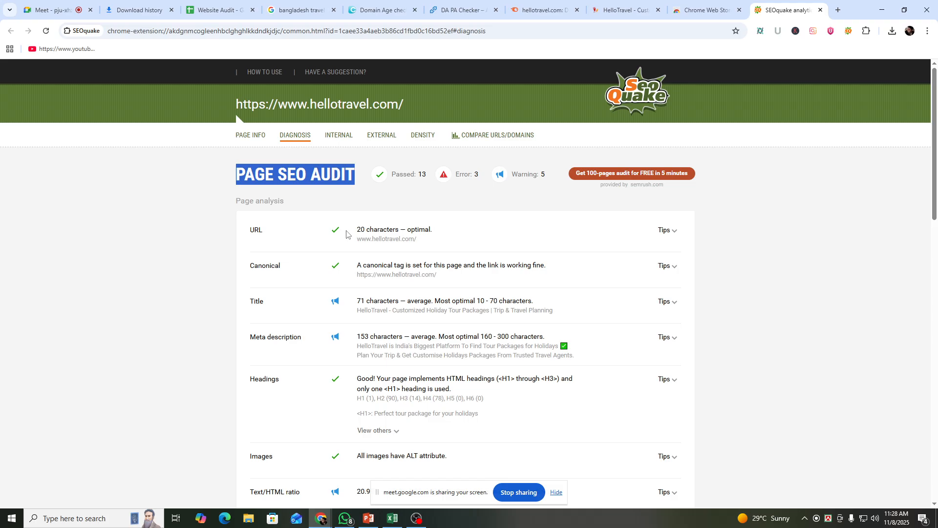
pyautogui.click(329, 234)
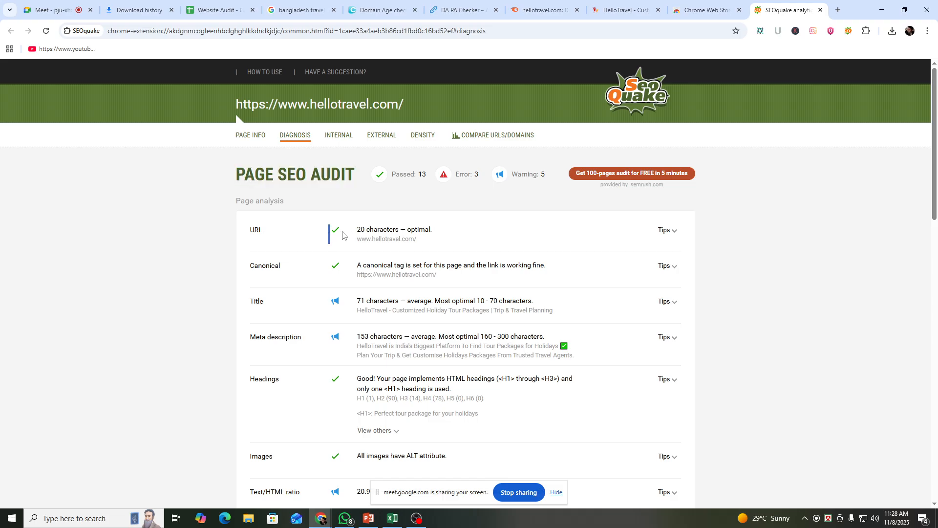
pyautogui.click(392, 518)
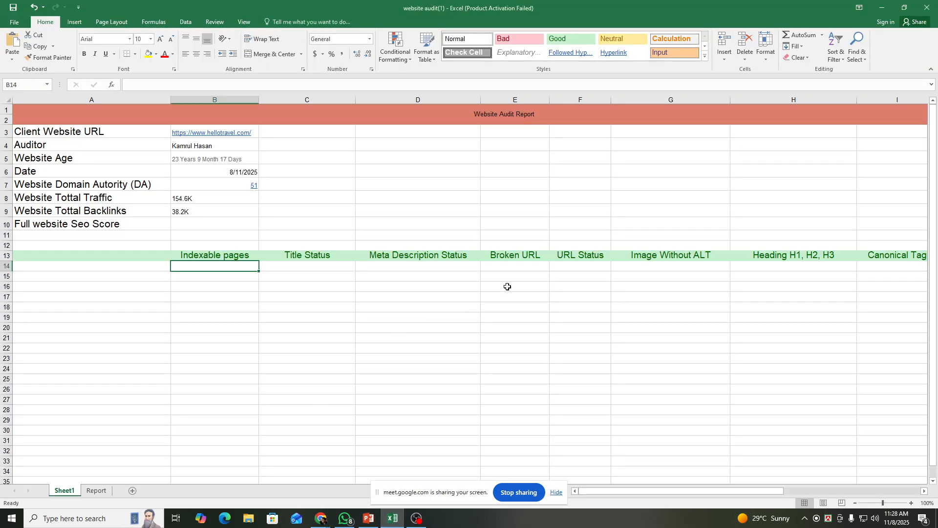
pyautogui.click(586, 265)
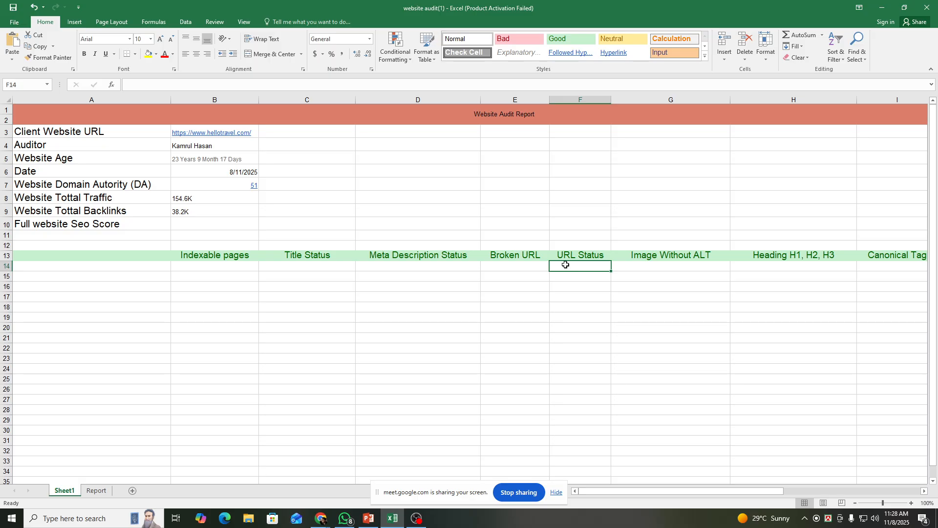
pyautogui.write('ok')
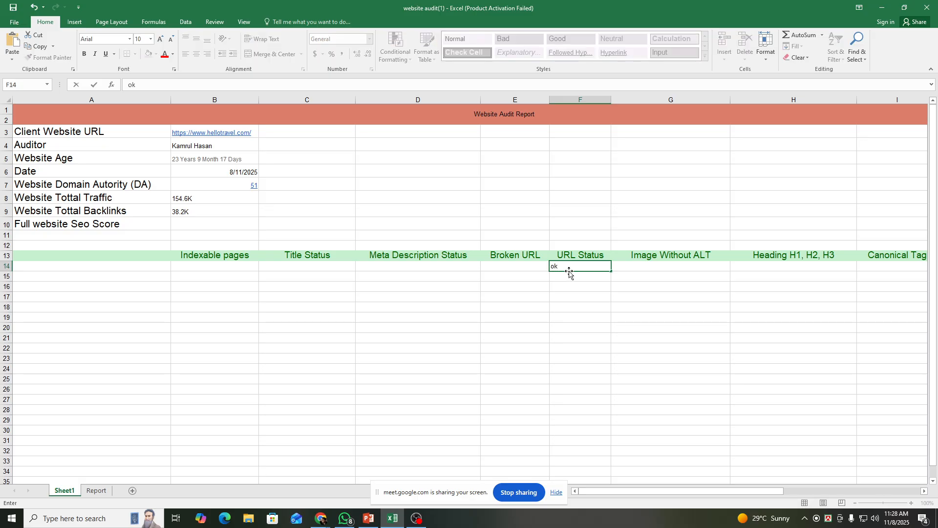
pyautogui.click(567, 286)
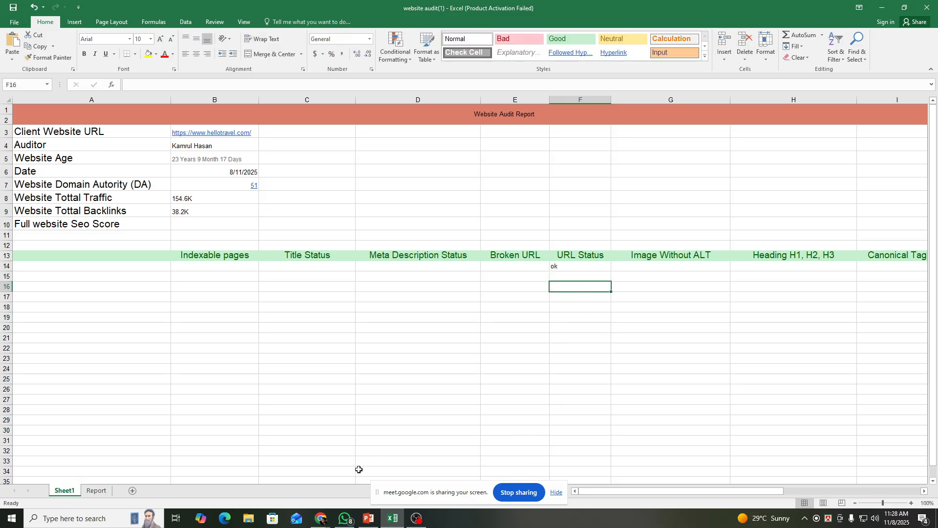
# - Check the Canonical result in the SEOquake audit and enter "ok" under Canonical Tag in cell I14 of the Excel report
pyautogui.click(326, 523)
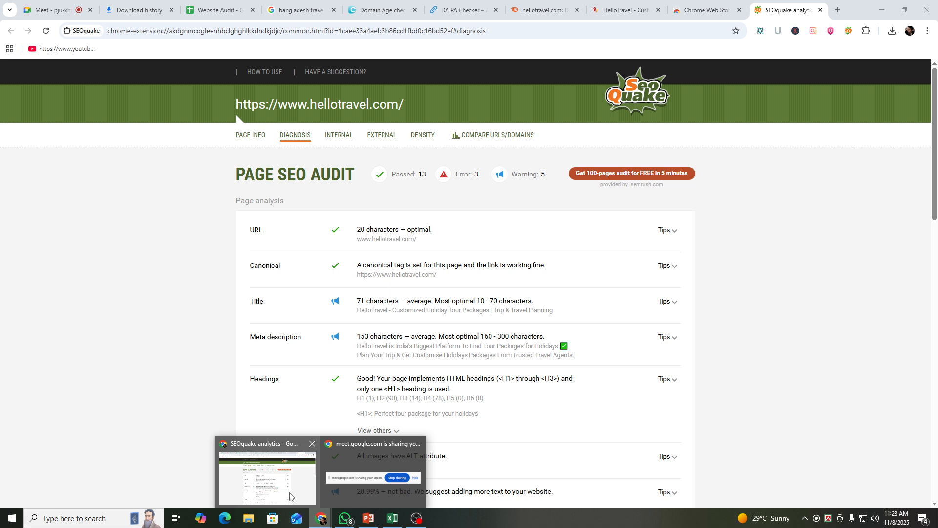
pyautogui.click(283, 489)
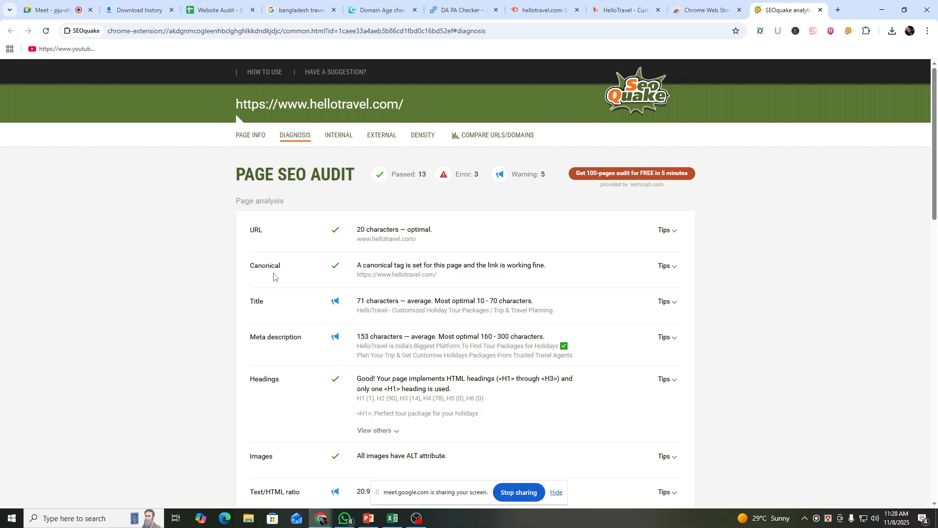
pyautogui.moveTo(298, 267); pyautogui.dragTo(330, 275)
pyautogui.click(338, 271)
pyautogui.click(392, 519)
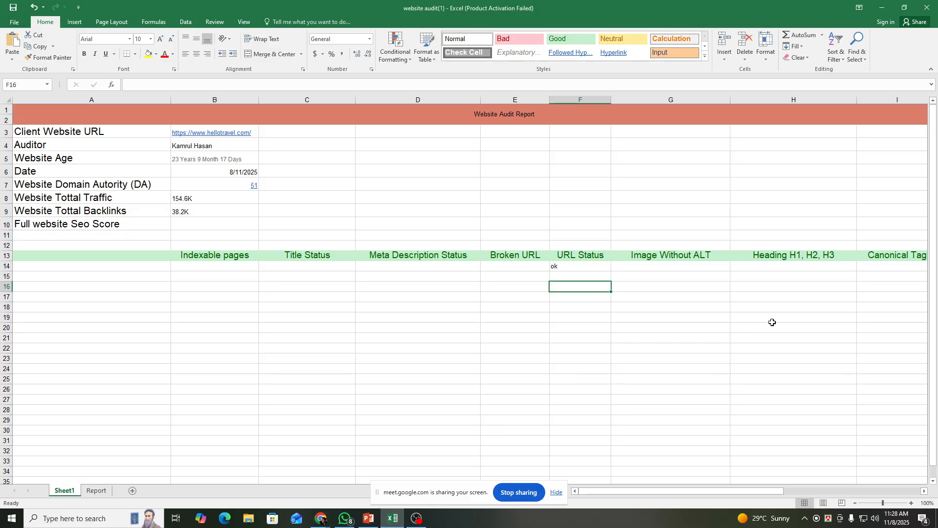
pyautogui.click(894, 264)
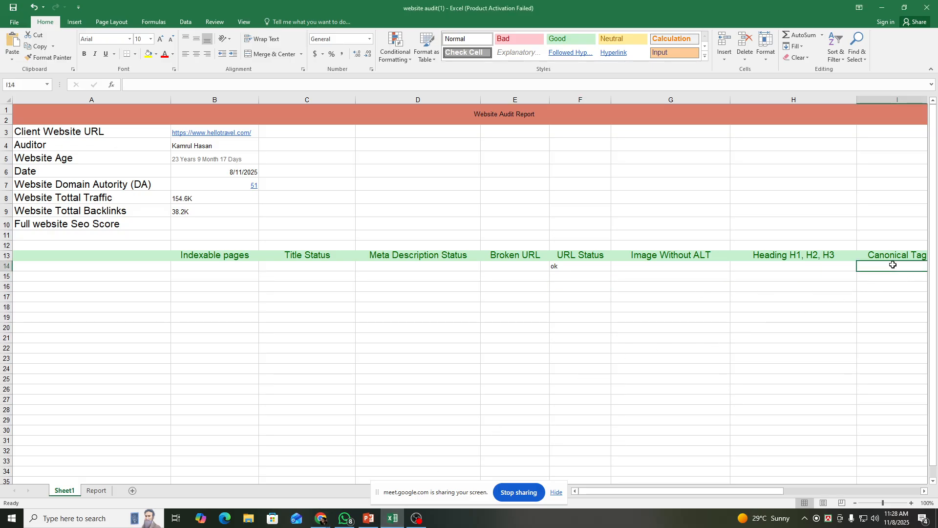
pyautogui.write('ok')
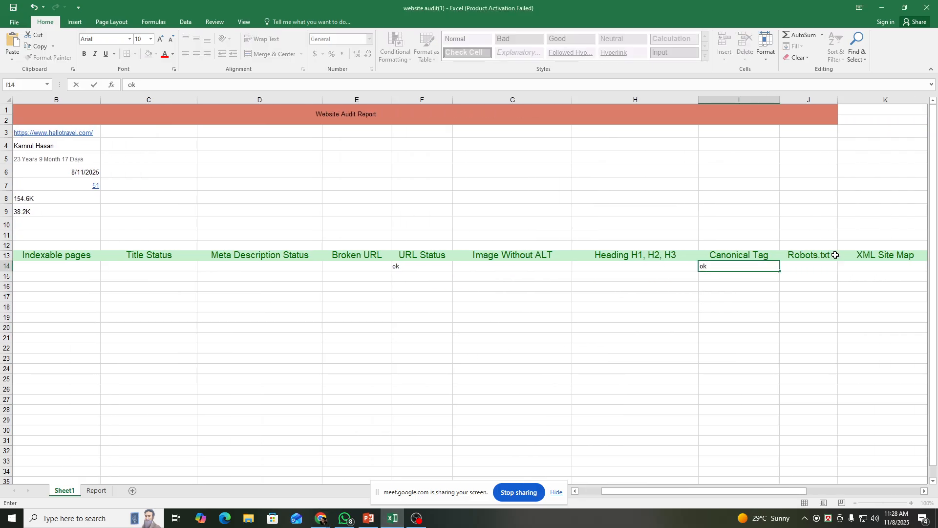
# - Check the Title result and its tips in the SEOquake audit and enter "Not Good" under Title Status in cell C14 of the Excel report
pyautogui.moveTo(321, 518)
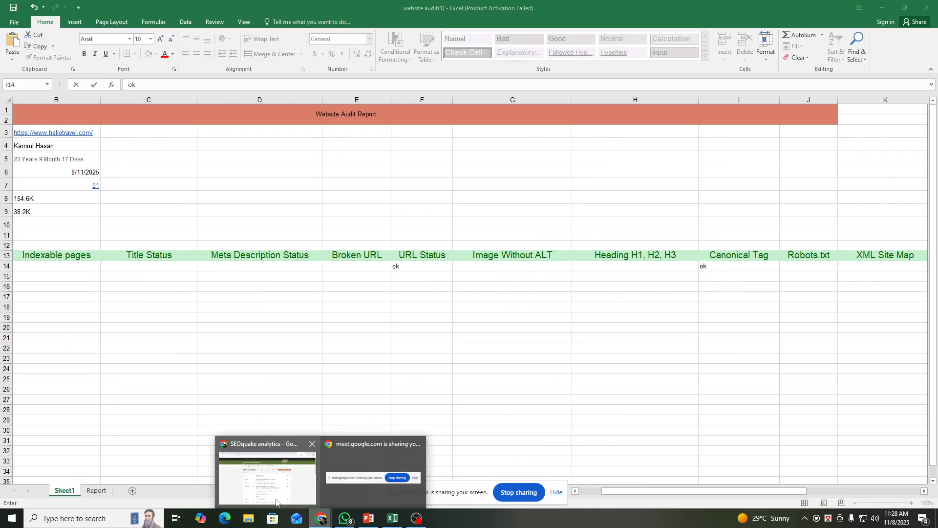
pyautogui.click(273, 474)
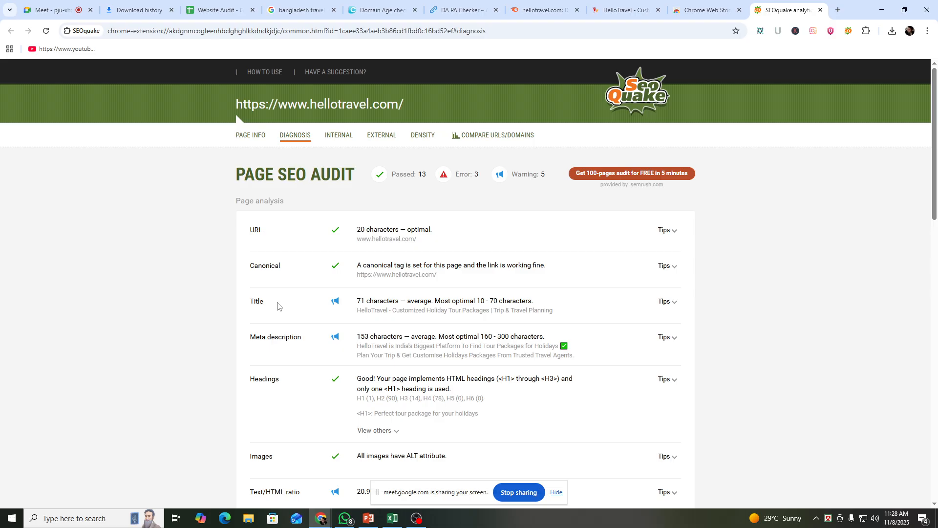
pyautogui.click(675, 304)
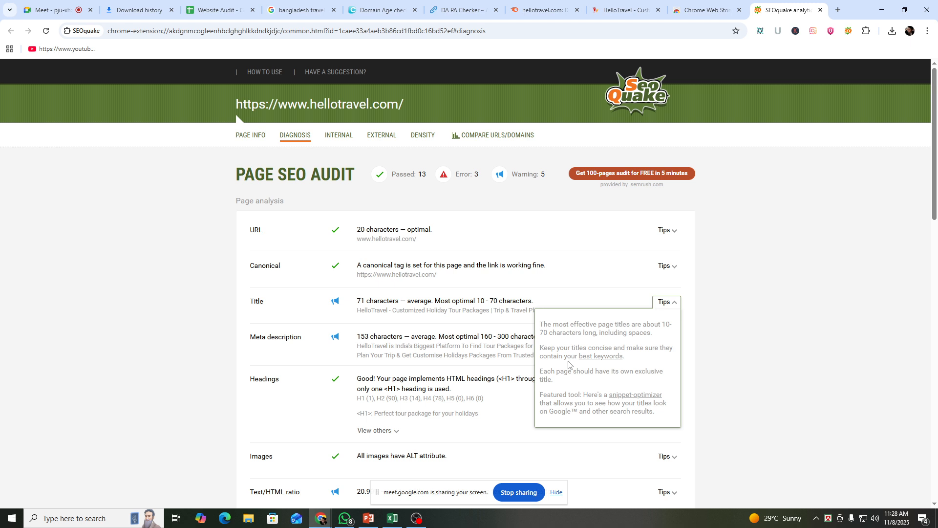
pyautogui.click(428, 310)
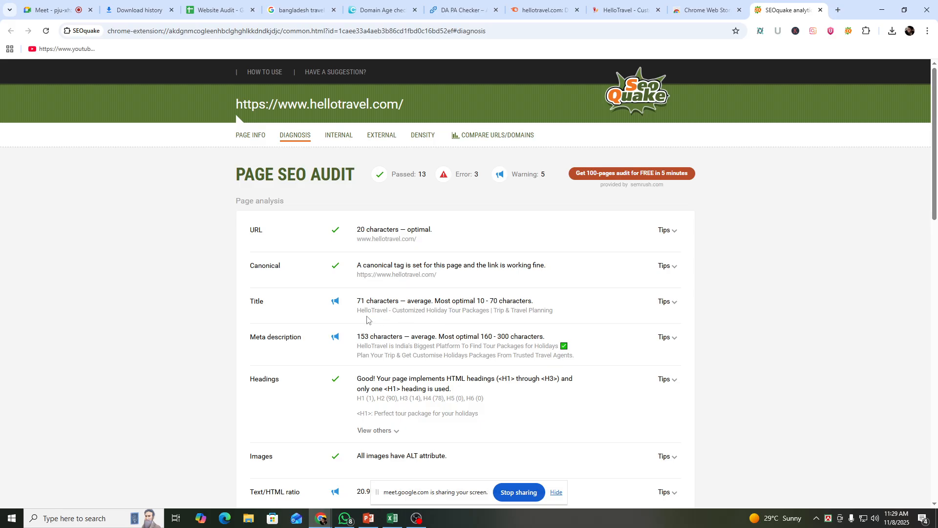
pyautogui.moveTo(358, 307); pyautogui.dragTo(348, 328)
pyautogui.doubleClick(372, 311)
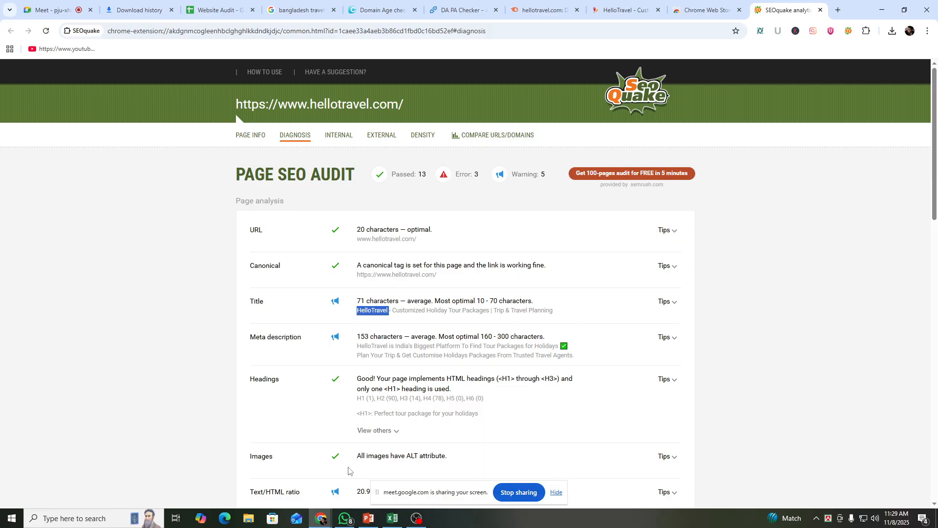
pyautogui.click(388, 517)
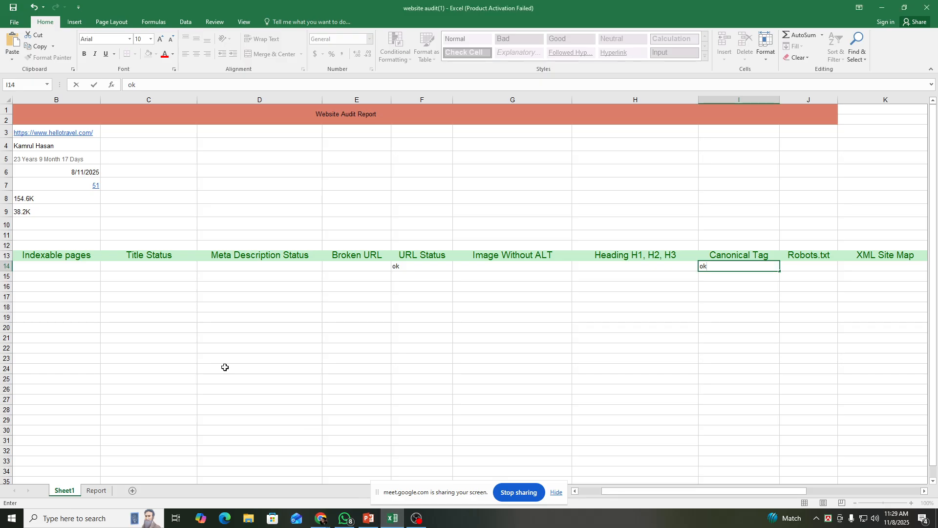
pyautogui.click(160, 267)
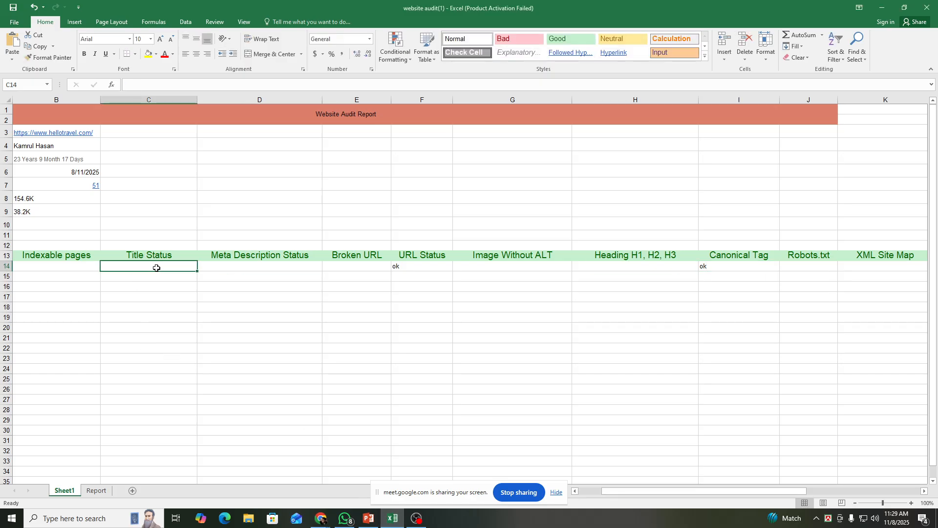
pyautogui.write('Not Good')
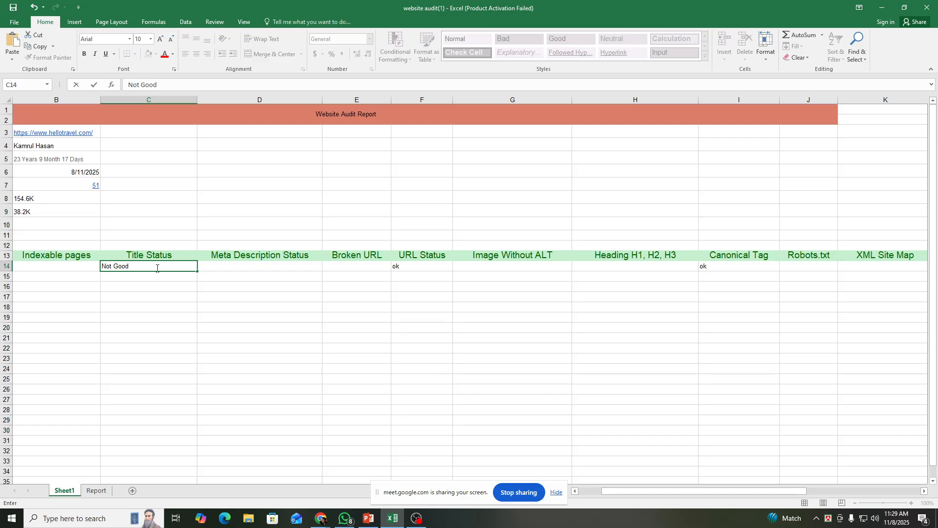
pyautogui.click(164, 286)
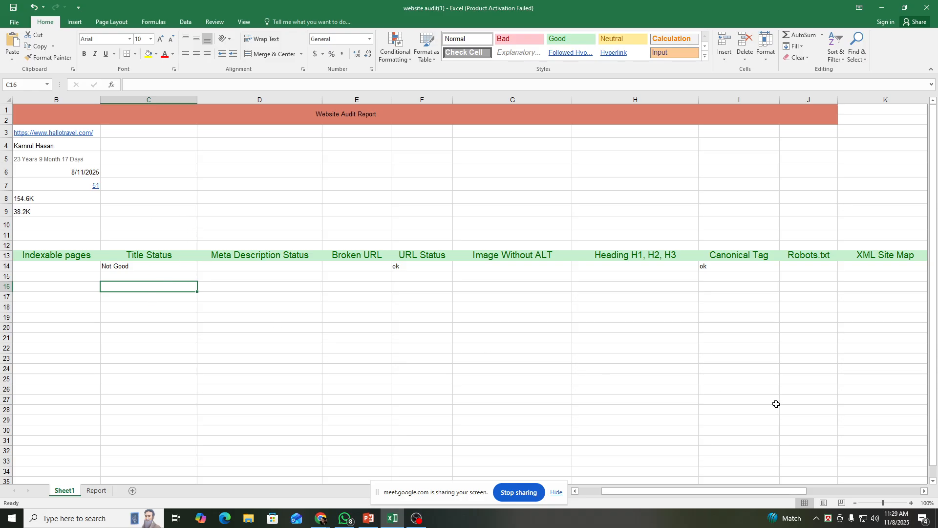
# - Examine the Meta description result in the SEOquake page audit, including its recommended length and the description text
pyautogui.moveTo(321, 519)
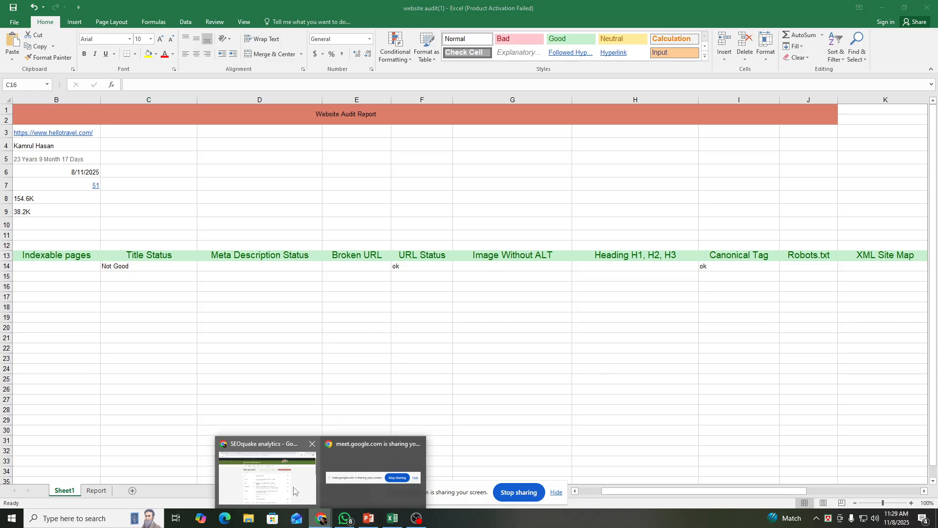
pyautogui.click(266, 487)
pyautogui.click(291, 339)
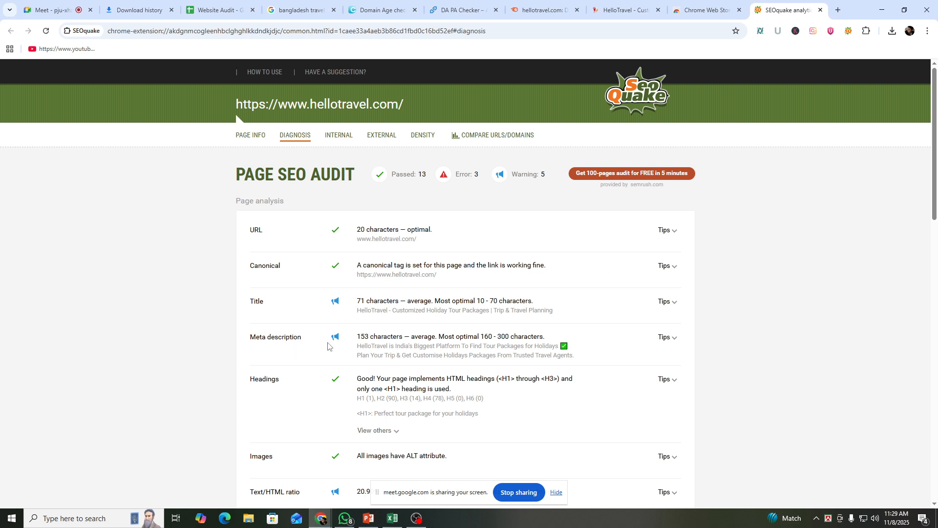
pyautogui.moveTo(348, 336); pyautogui.dragTo(442, 341)
pyautogui.moveTo(494, 336); pyautogui.dragTo(481, 336)
pyautogui.tripleClick(510, 336)
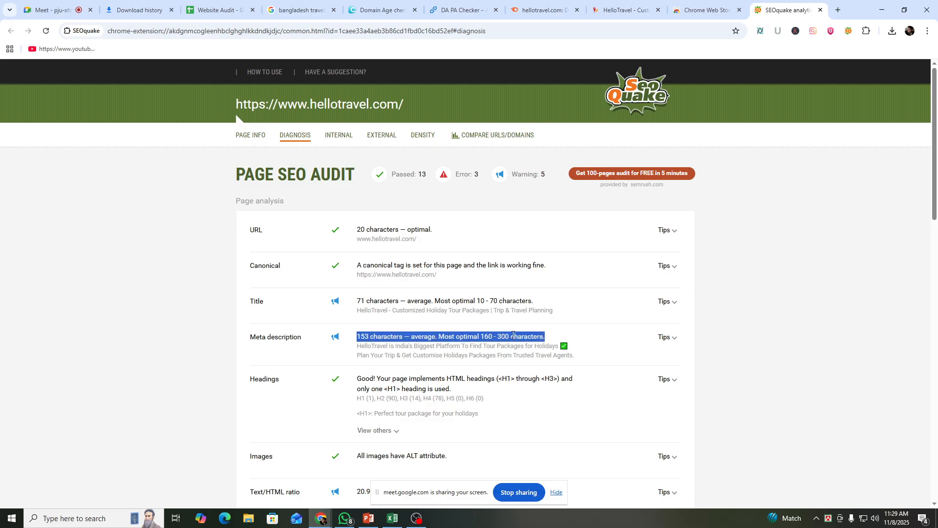
pyautogui.doubleClick(512, 337)
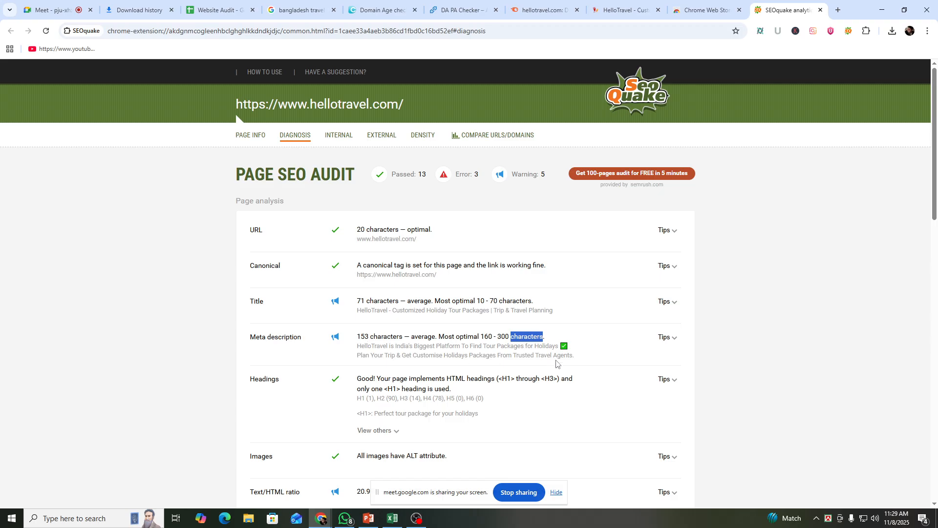
pyautogui.click(385, 349)
pyautogui.moveTo(356, 347); pyautogui.dragTo(576, 360)
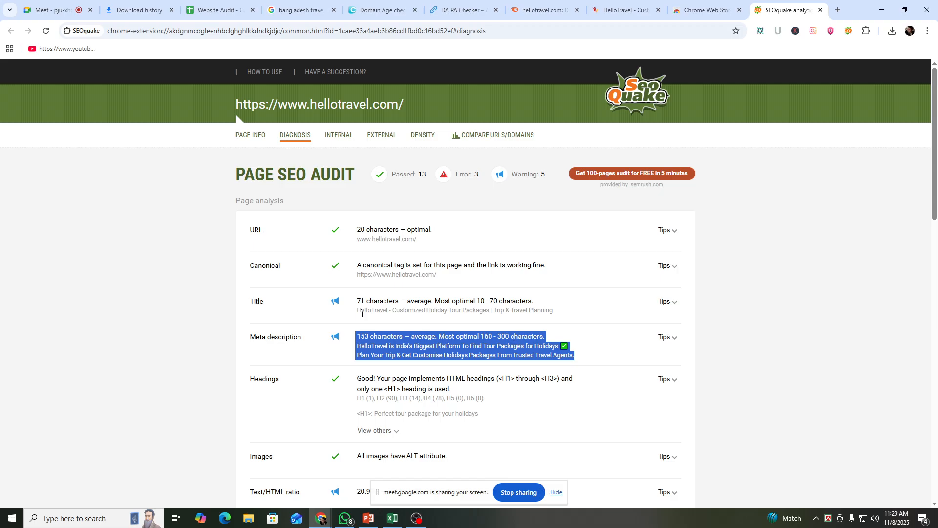
# - Enter "Need Improve" under Meta Description Status in cell D14 of the Excel report
pyautogui.click(386, 519)
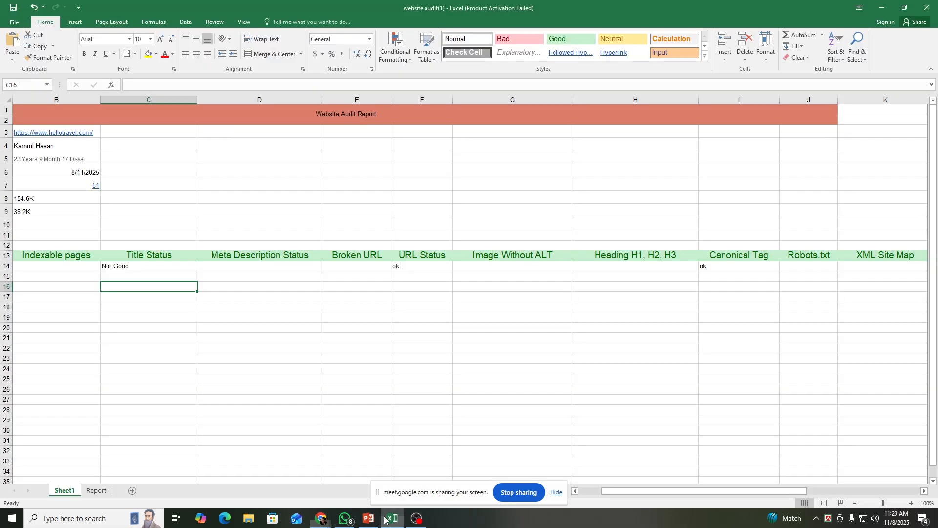
pyautogui.click(260, 265)
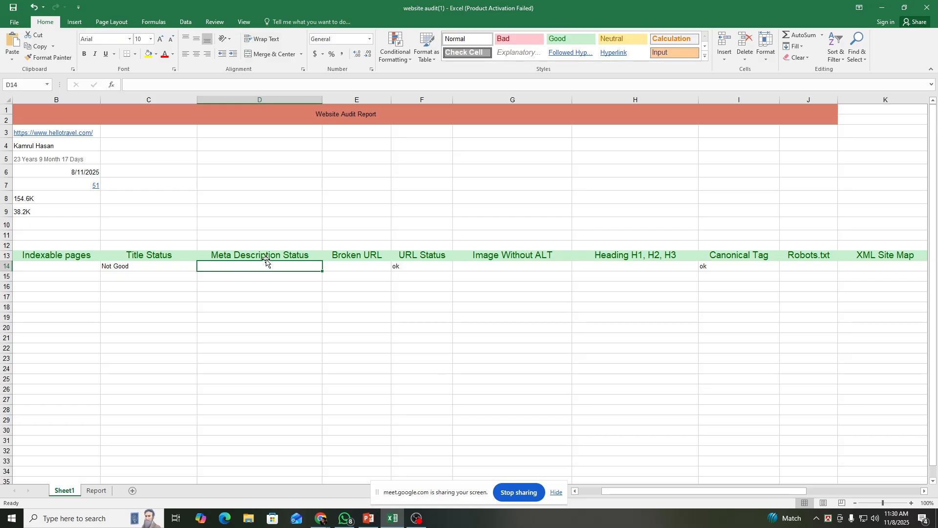
pyautogui.write('N')
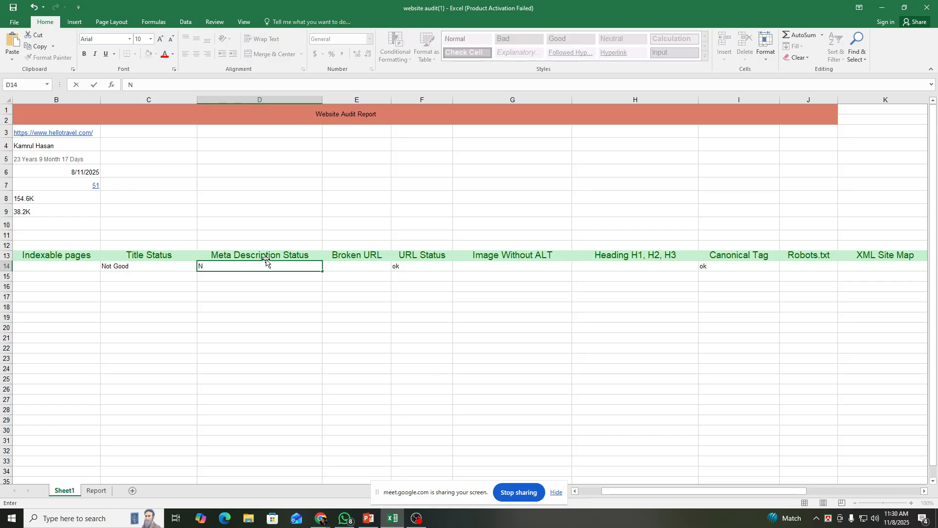
pyautogui.write('eed Improv')
pyautogui.press('BackSpace')
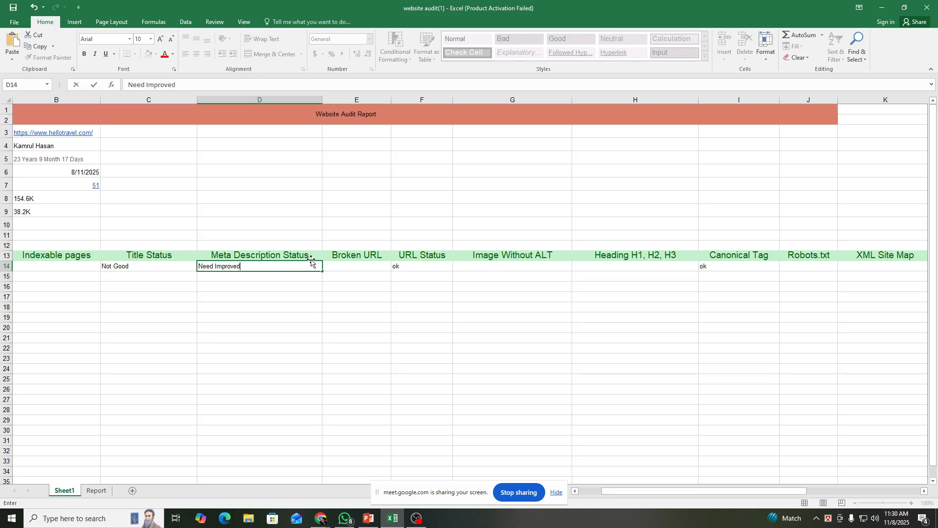
pyautogui.click(281, 346)
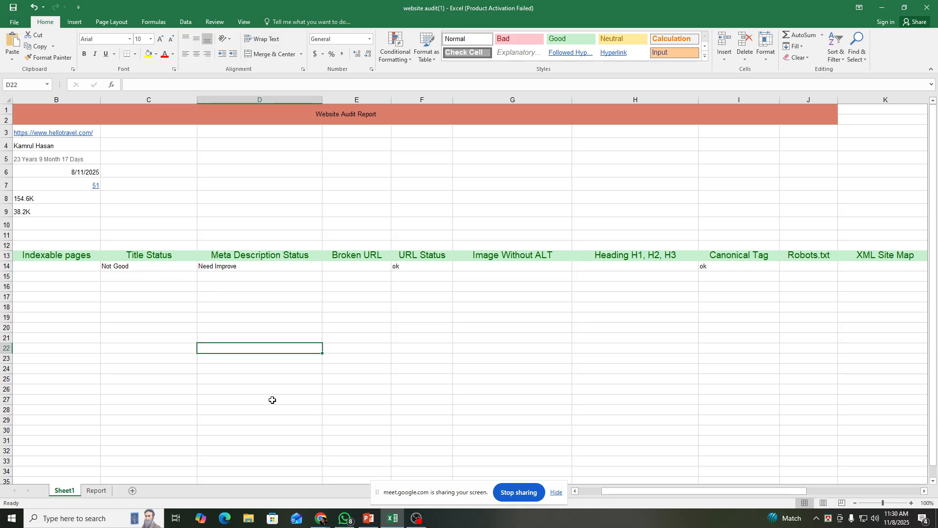
# - Check the Headings result in the SEOquake audit and enter "ok" under Heading H1, H2, H3 in cell H14 of the Excel report
pyautogui.click(321, 518)
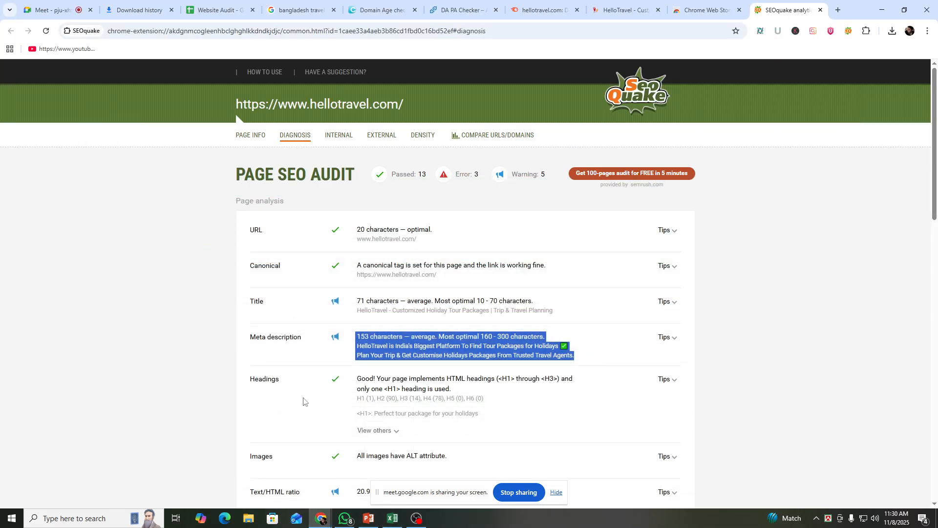
pyautogui.click(310, 382)
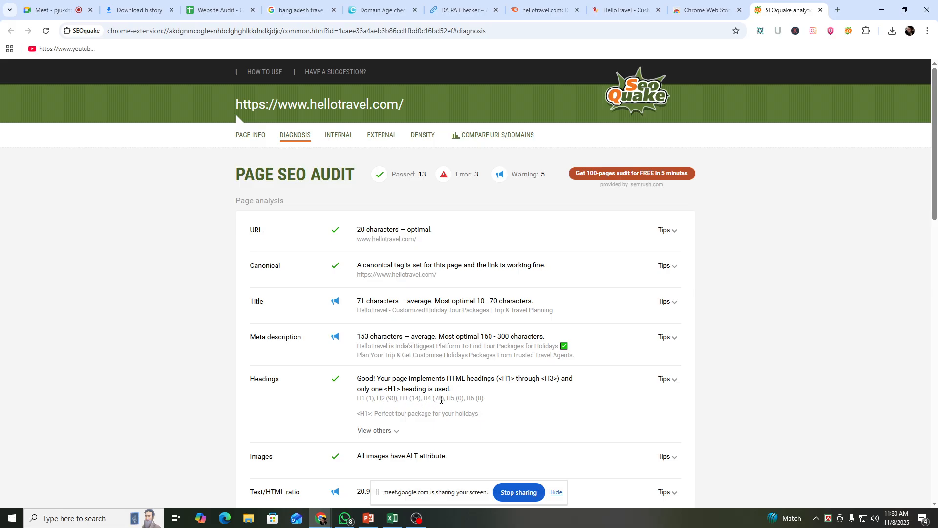
pyautogui.moveTo(492, 405); pyautogui.dragTo(457, 399)
pyautogui.click(277, 428)
pyautogui.click(392, 518)
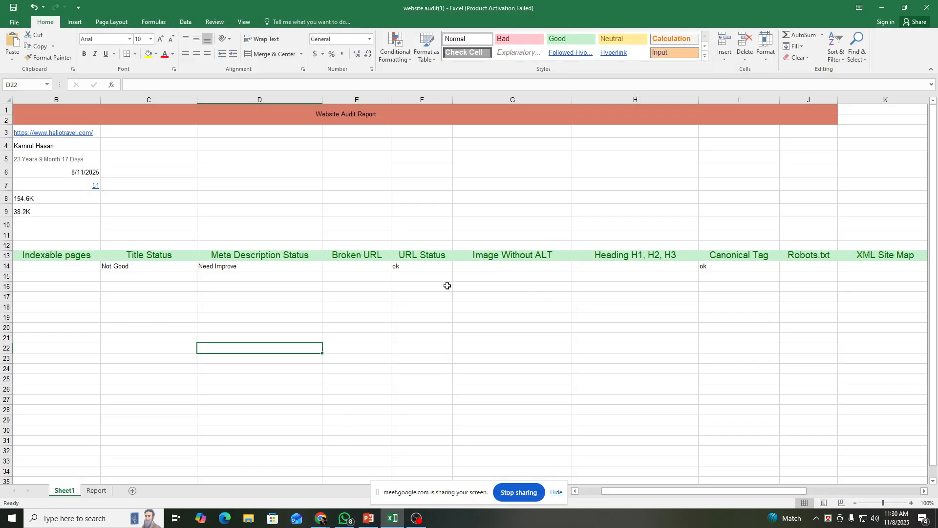
pyautogui.click(640, 265)
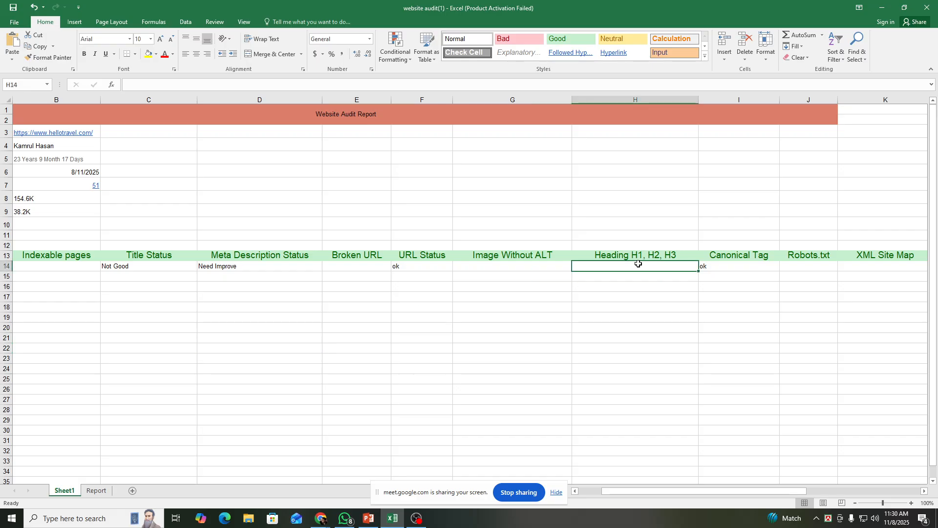
pyautogui.write('ok')
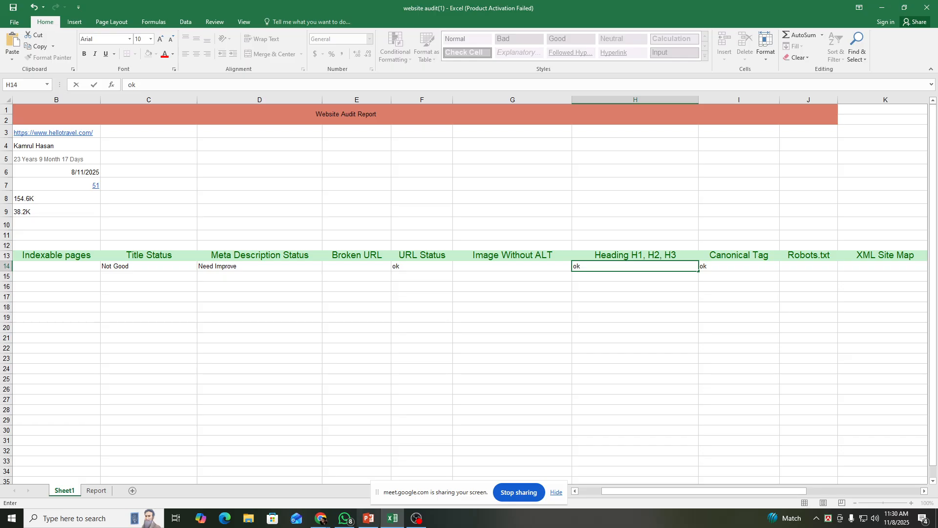
# - Check the Images result in the SEOquake audit and enter "ok" under Image Without ALT in cell G14 of the Excel report
pyautogui.click(320, 518)
pyautogui.click(268, 499)
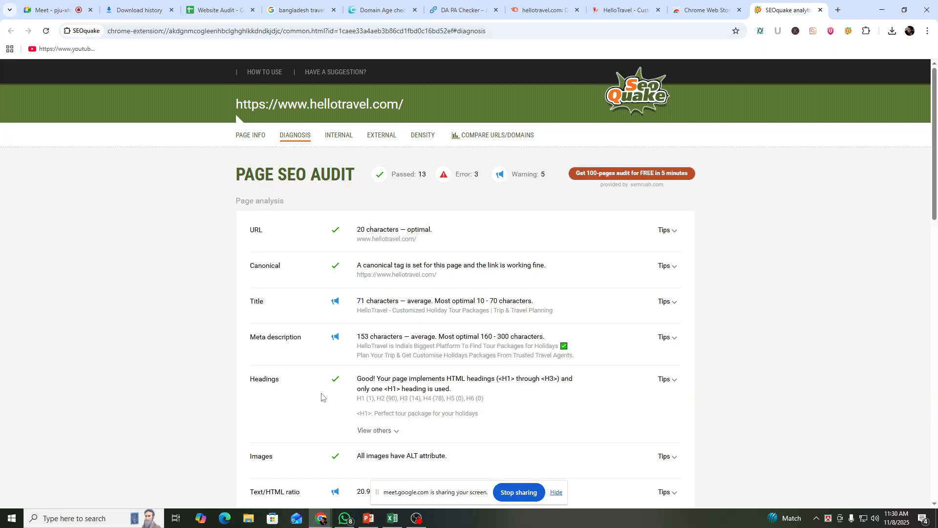
pyautogui.scroll(-5, 324, 395)
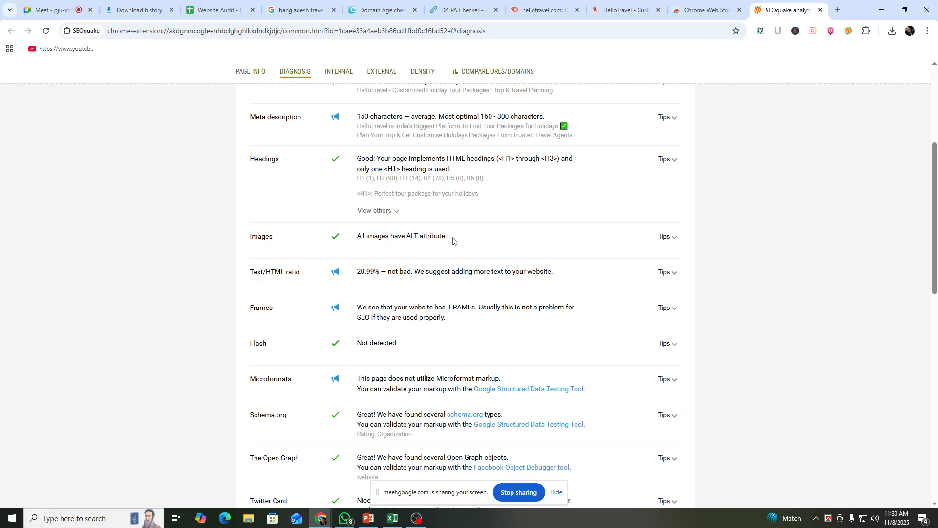
pyautogui.moveTo(442, 236); pyautogui.dragTo(335, 247)
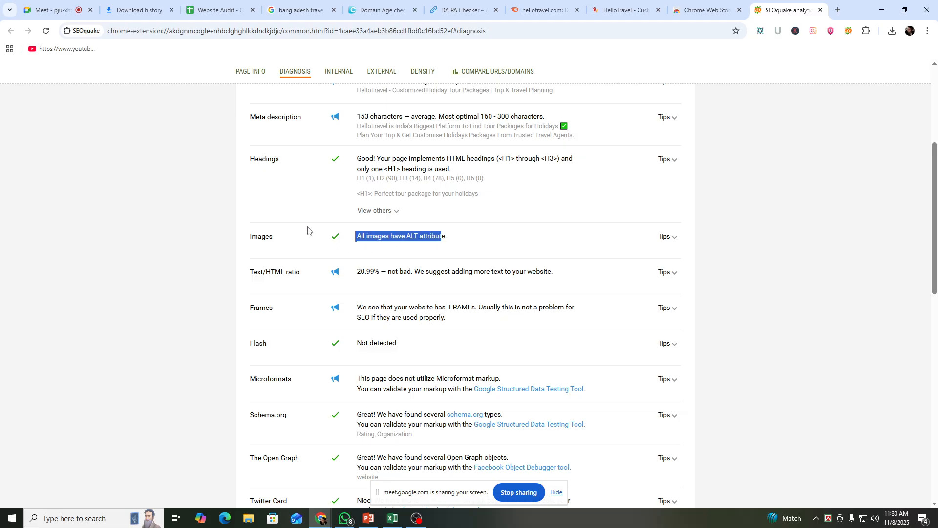
pyautogui.click(391, 518)
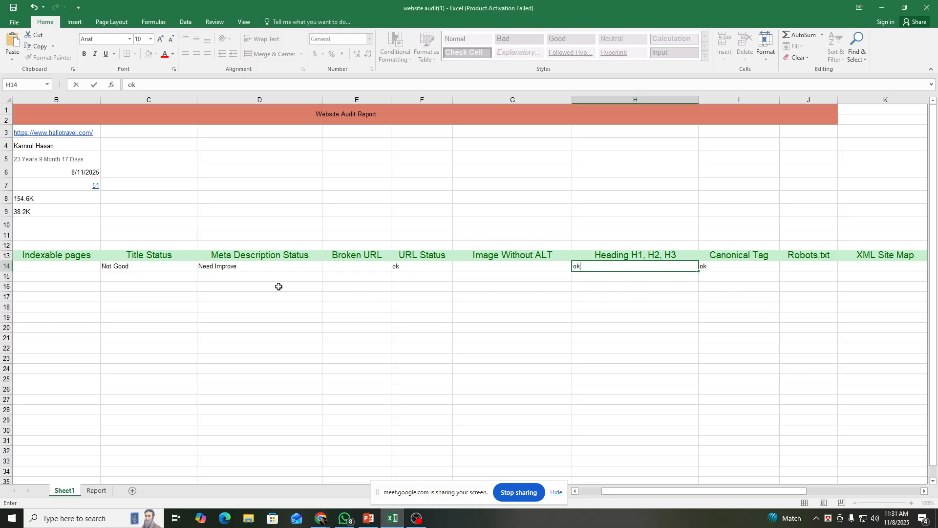
pyautogui.click(502, 266)
pyautogui.write('ok')
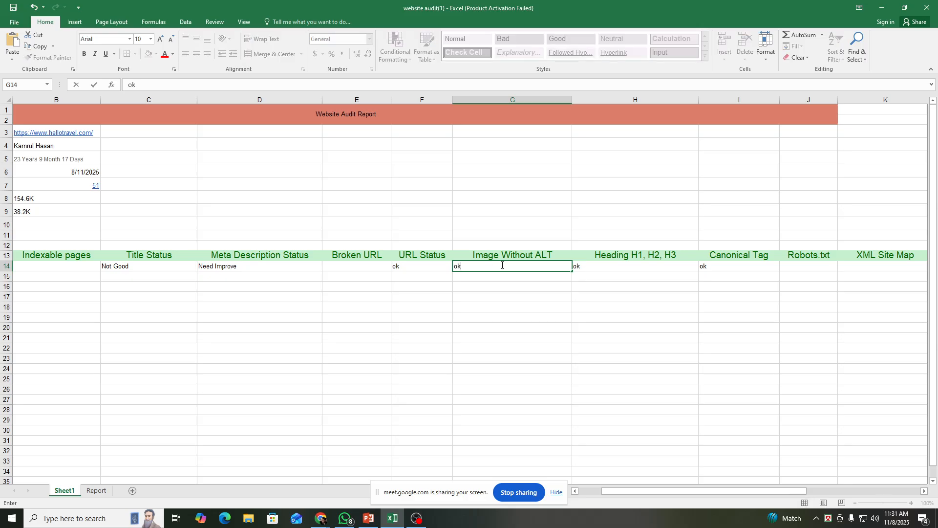
pyautogui.click(515, 308)
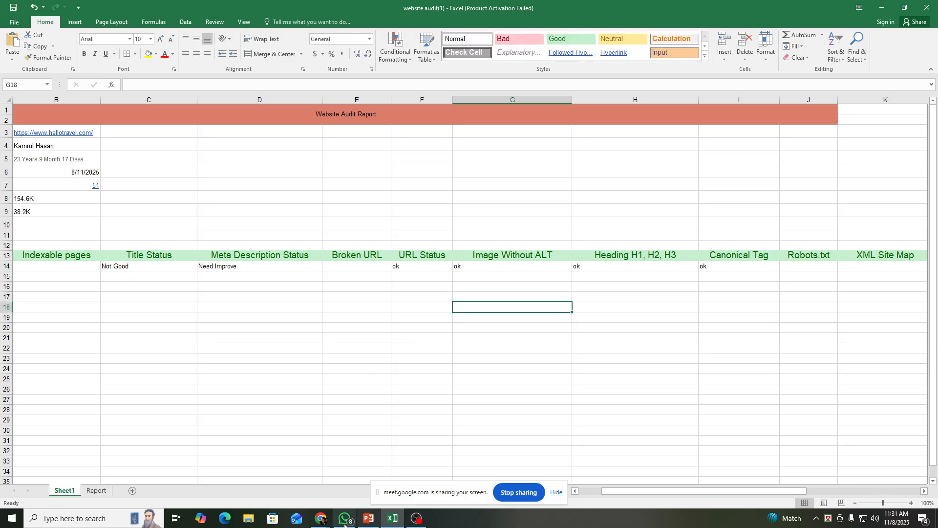
# - Check the Robots.txt result in the SEOquake audit and enter "ok" under Robots.txt in cell J14 of the Excel report
pyautogui.moveTo(321, 518)
pyautogui.click(301, 497)
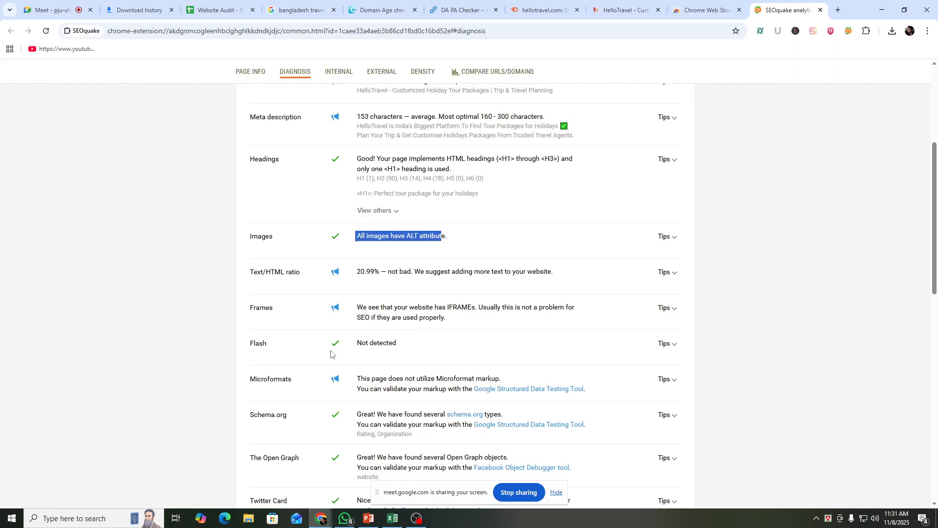
pyautogui.scroll(-4, 349, 351)
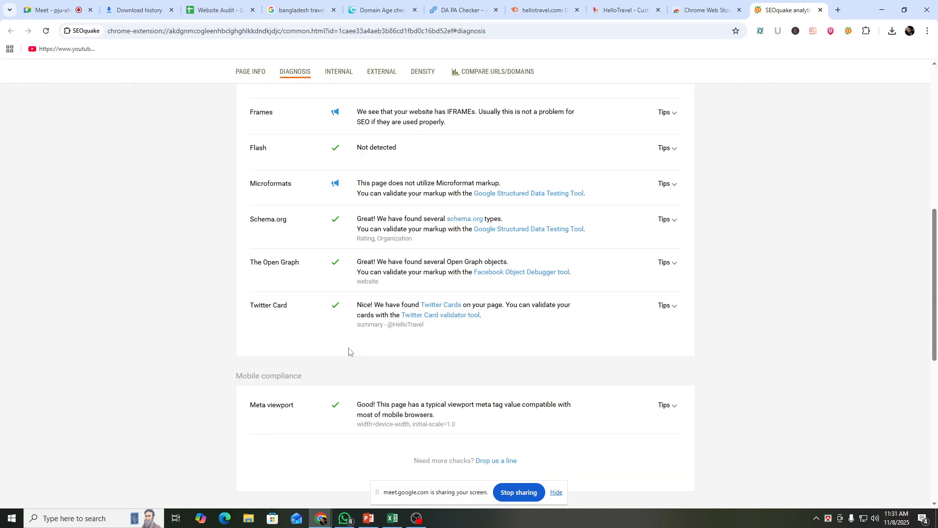
pyautogui.scroll(-4, 314, 328)
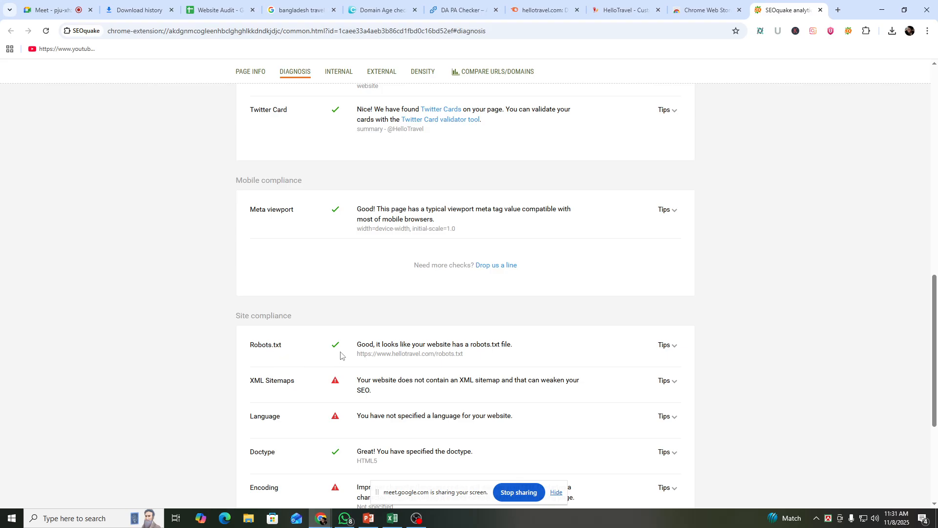
pyautogui.moveTo(358, 343); pyautogui.dragTo(282, 345)
pyautogui.click(392, 518)
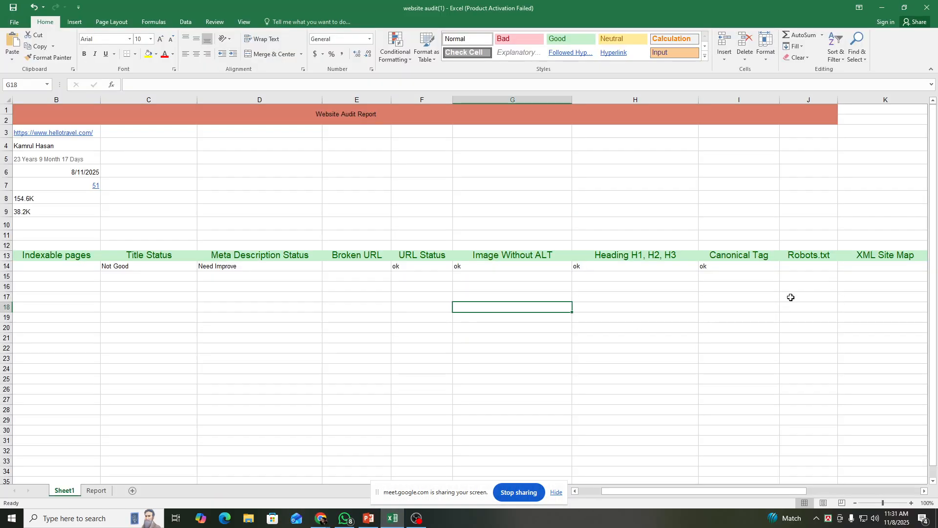
pyautogui.click(802, 266)
pyautogui.write('ok')
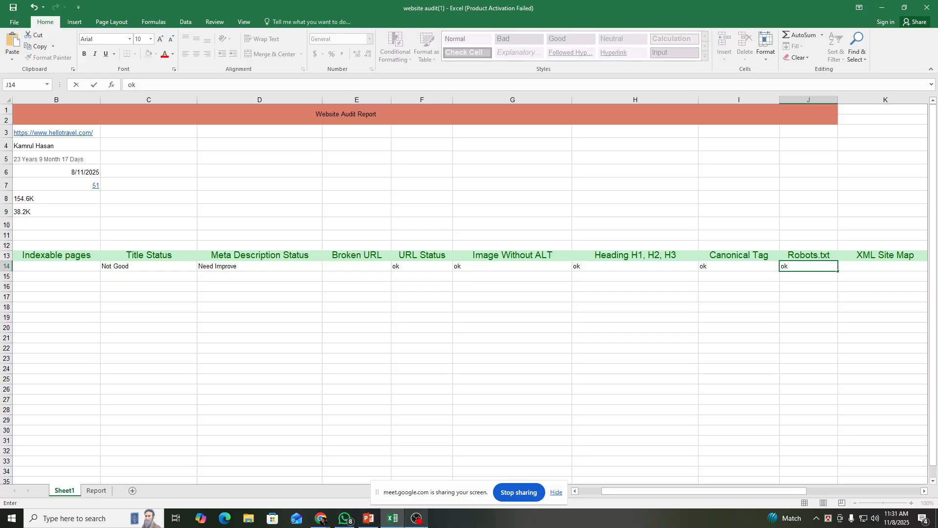
# - Check the XML Sitemaps result in the SEOquake audit and enter "NO" under XML Site Map in cell K14 of the Excel report
pyautogui.moveTo(418, 523)
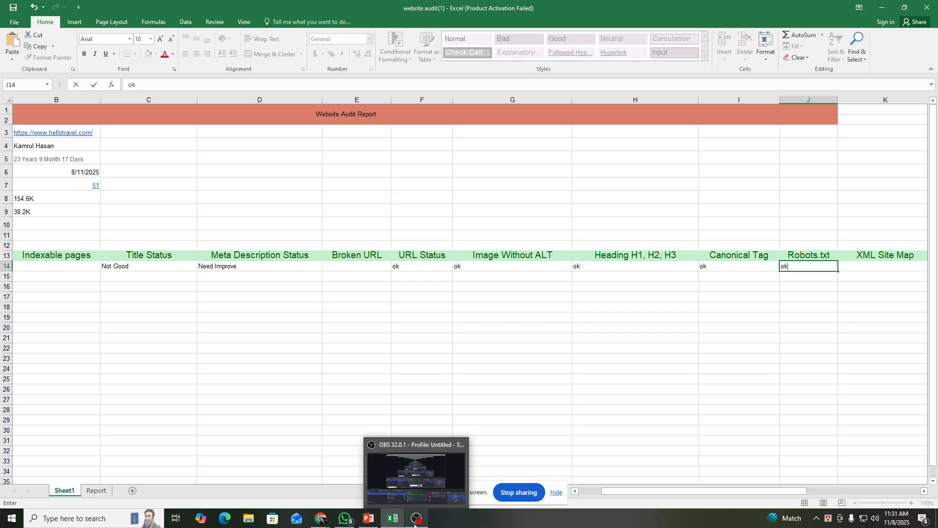
pyautogui.click(264, 472)
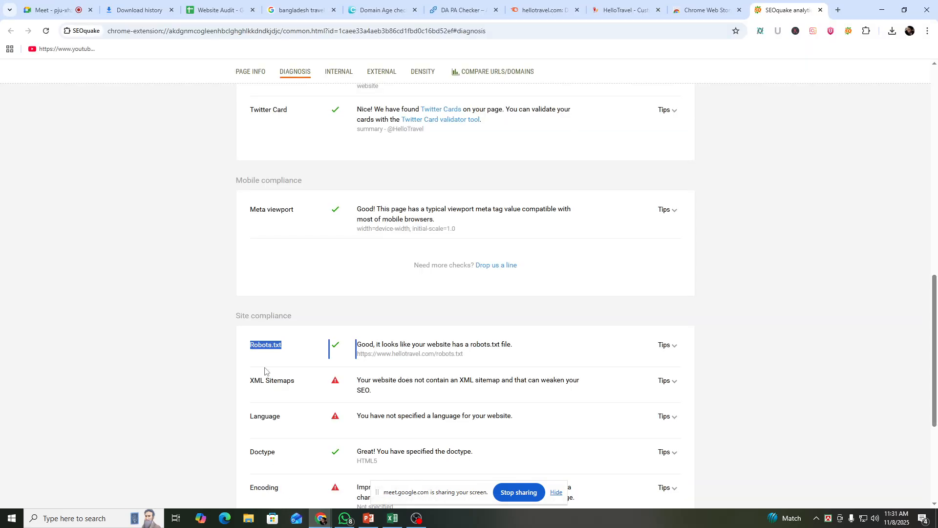
pyautogui.scroll(-4, 264, 371)
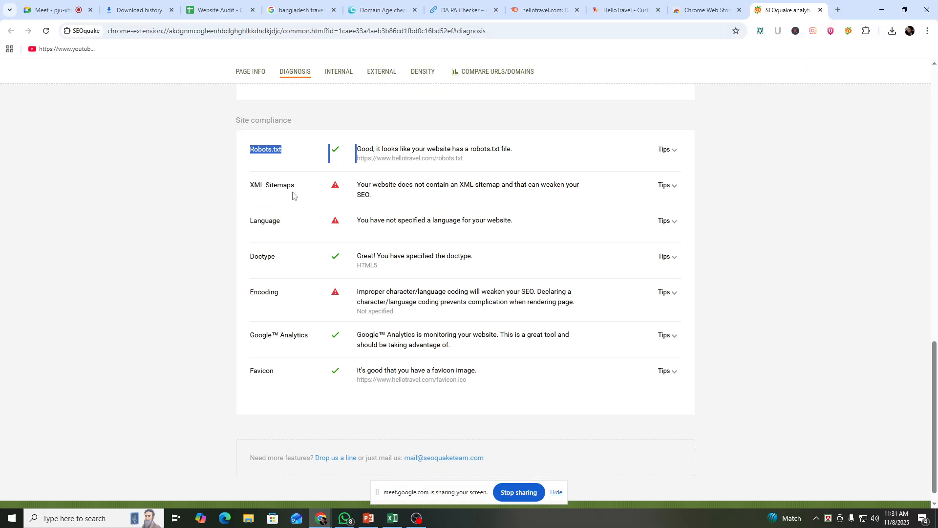
pyautogui.moveTo(589, 191); pyautogui.dragTo(354, 193)
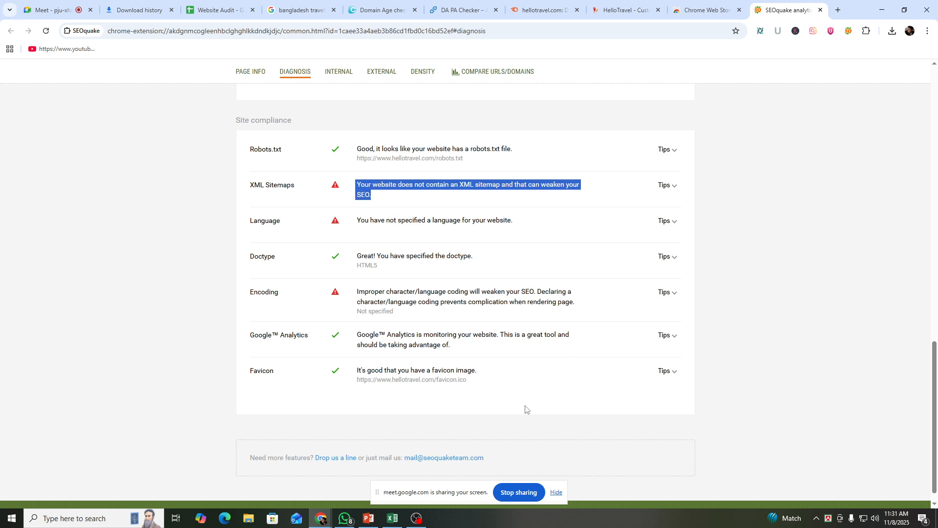
pyautogui.click(393, 519)
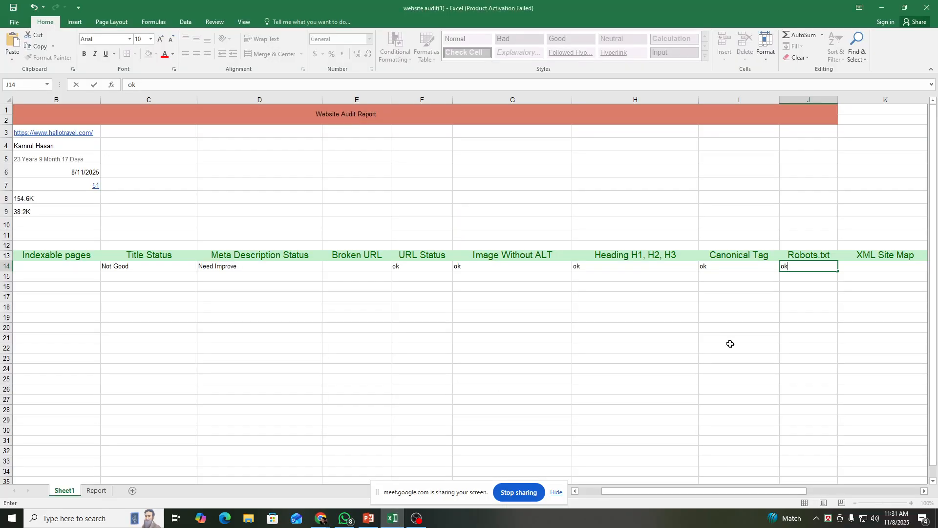
pyautogui.click(890, 264)
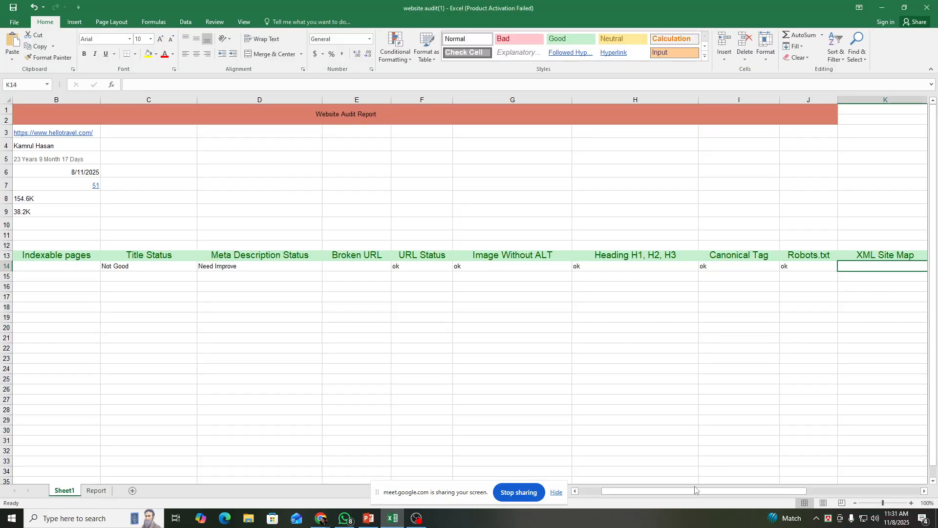
pyautogui.moveTo(697, 492); pyautogui.dragTo(765, 491)
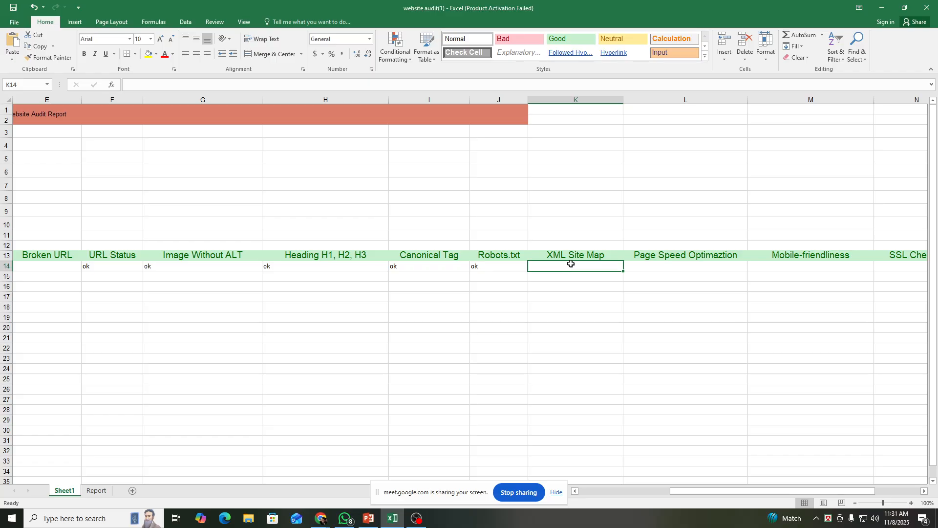
pyautogui.write('NO')
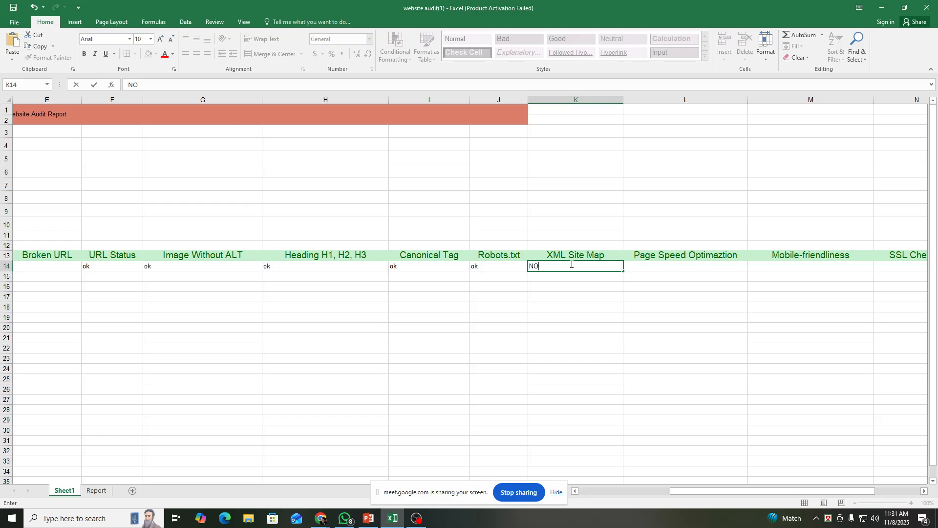
pyautogui.click(571, 296)
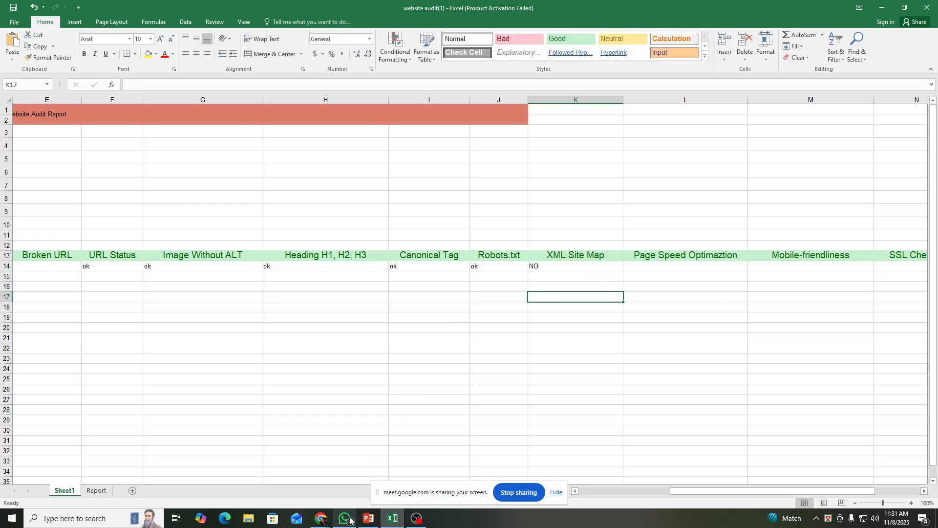
# - Review the rest of the SEOquake diagnosis in Chrome and open the internal links list for hellotravel.com
pyautogui.click(274, 477)
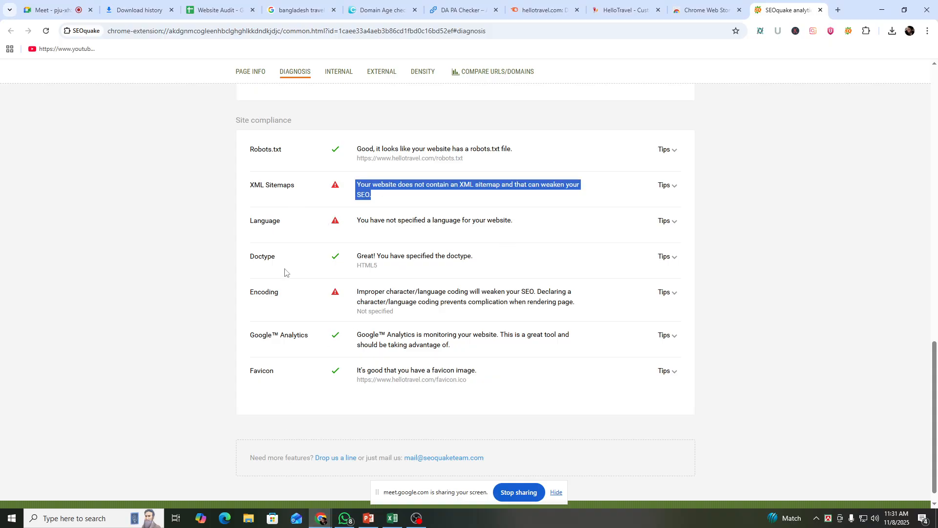
pyautogui.scroll(-1, 327, 379)
pyautogui.scroll(15, 329, 381)
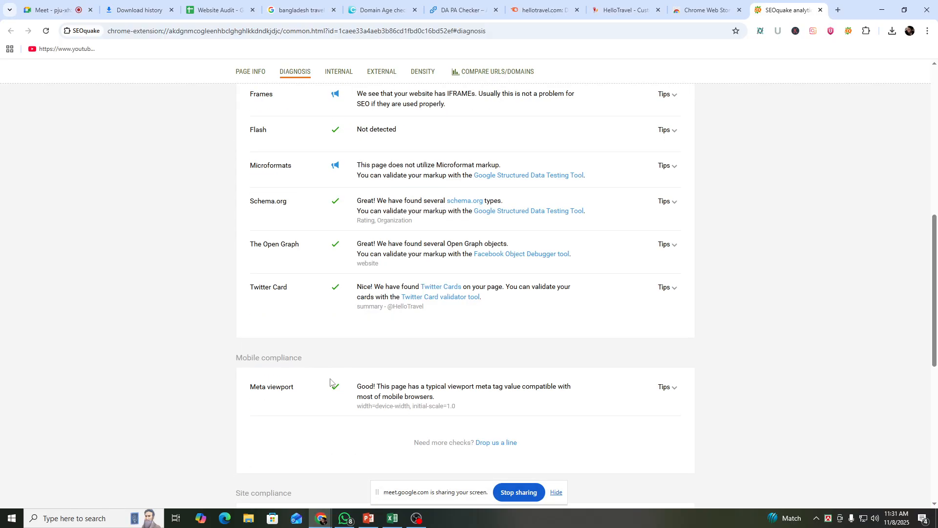
pyautogui.scroll(1, 269, 332)
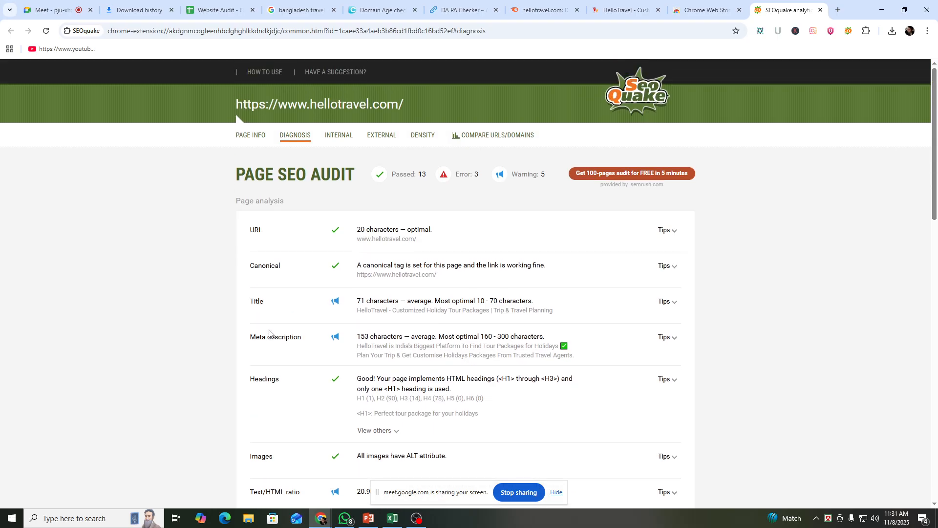
pyautogui.click(346, 137)
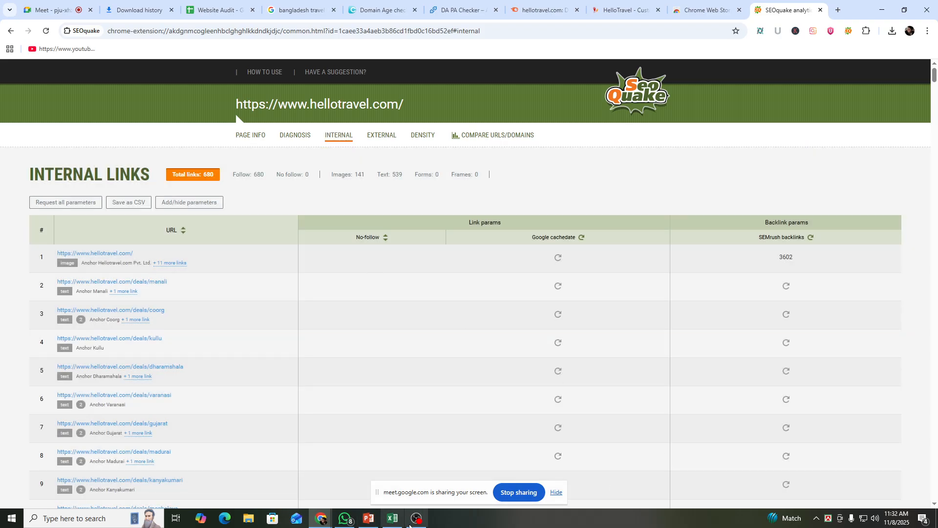
# - Switch to the Excel report and look across the row 13 columns for checks that are still empty
pyautogui.click(392, 519)
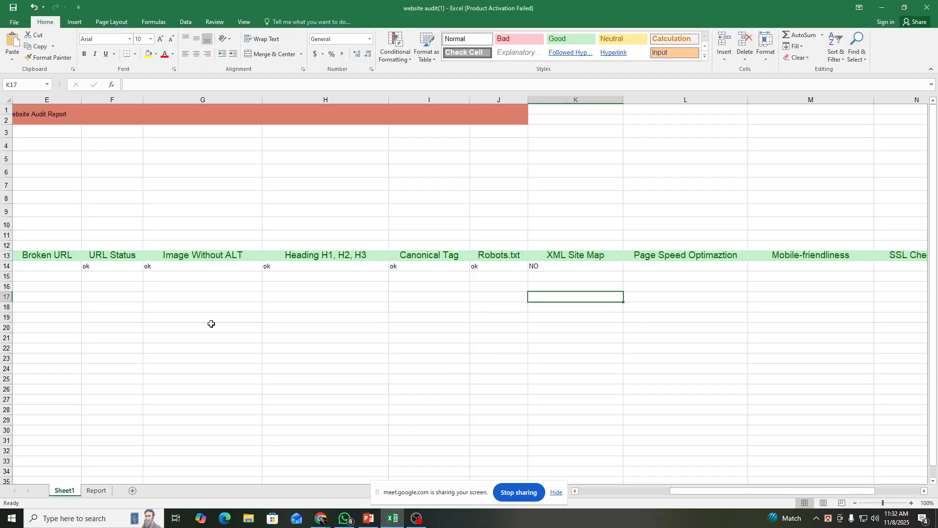
pyautogui.click(556, 493)
pyautogui.moveTo(686, 491); pyautogui.dragTo(520, 496)
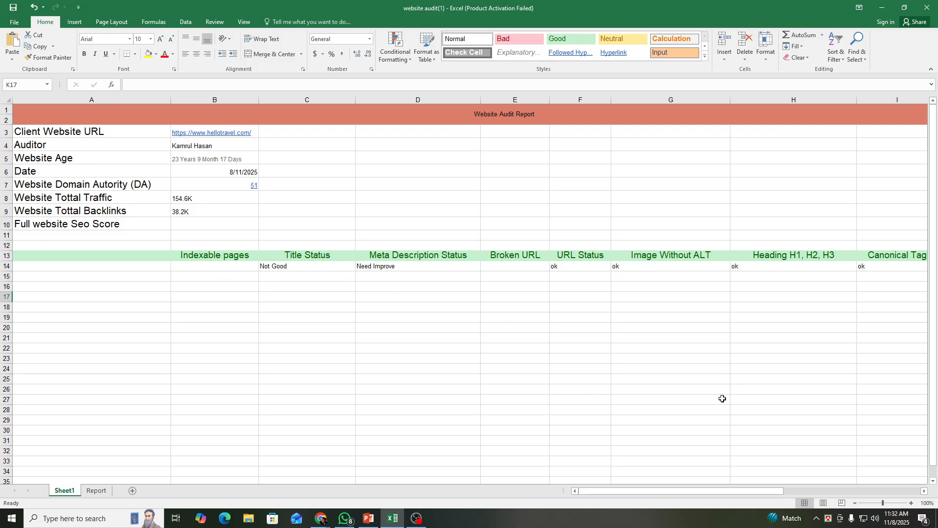
pyautogui.moveTo(720, 491); pyautogui.dragTo(765, 492)
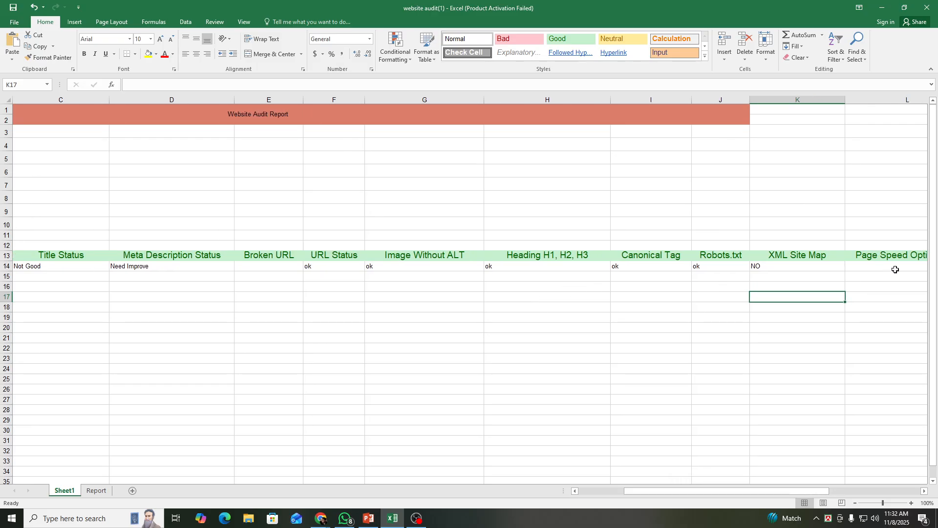
pyautogui.moveTo(733, 490); pyautogui.dragTo(834, 491)
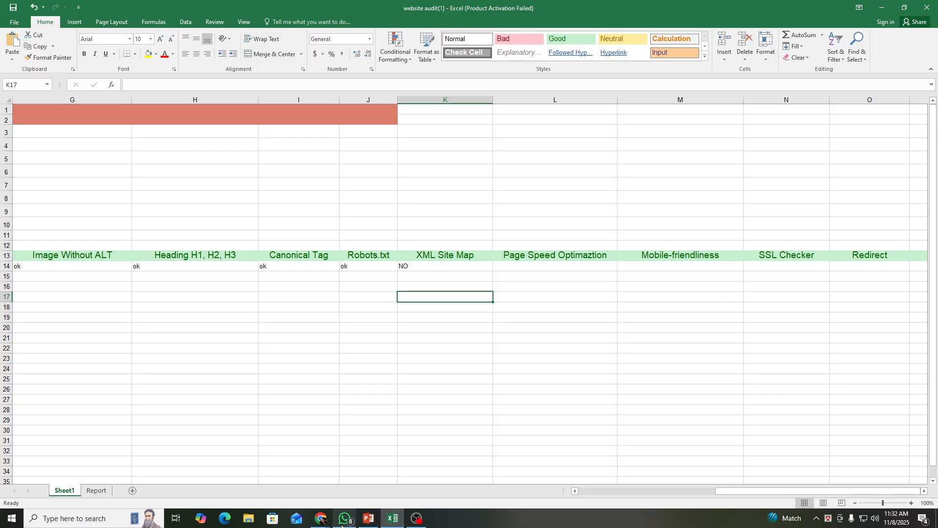
# - Switch to the HelloTravel homepage in Chrome and load it again from its full address to test the redirect
pyautogui.click(321, 518)
pyautogui.click(280, 484)
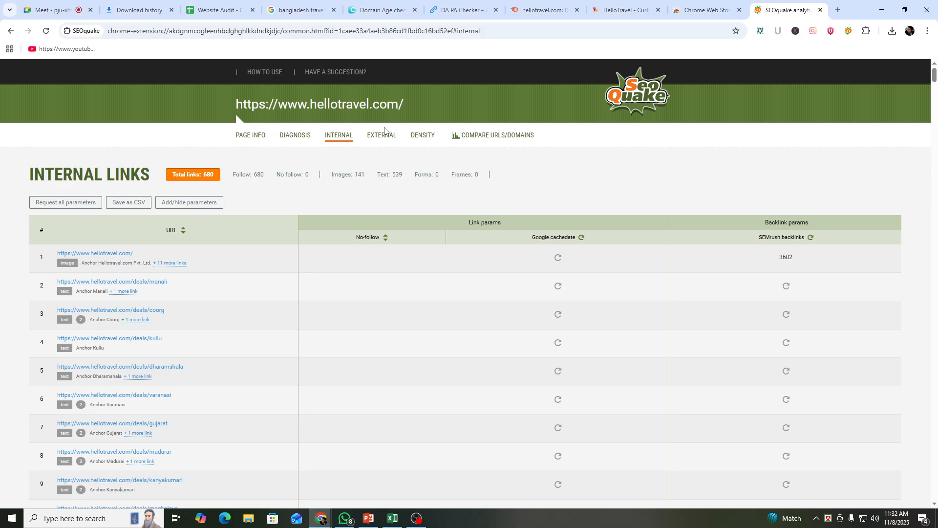
pyautogui.click(704, 10)
pyautogui.click(629, 3)
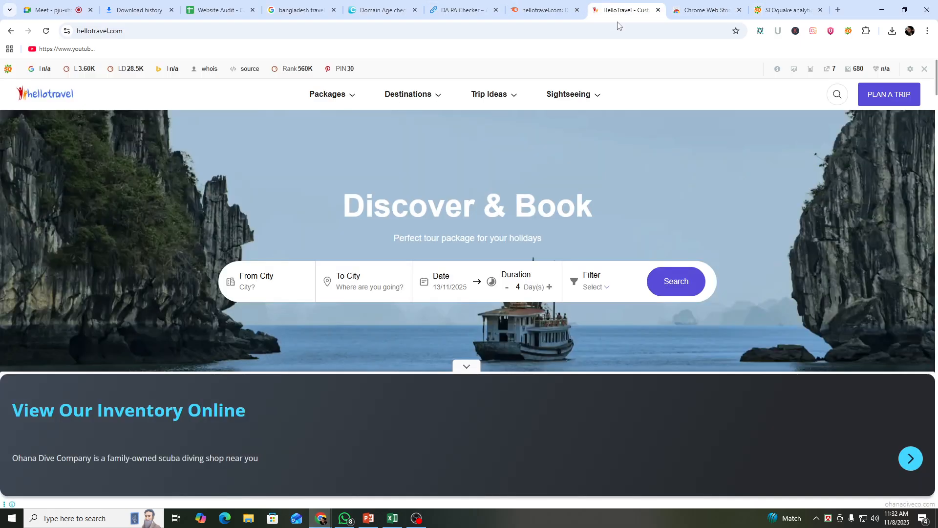
pyautogui.doubleClick(169, 30)
pyautogui.click(169, 30)
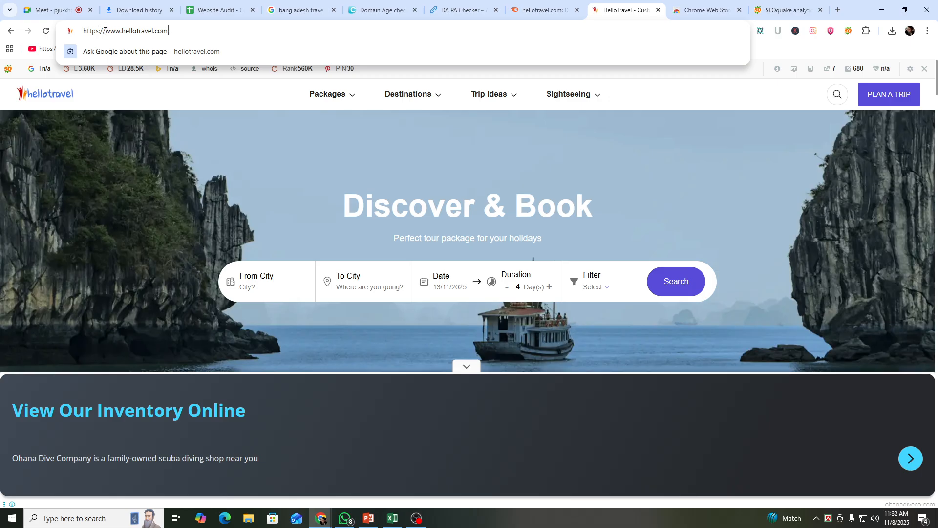
pyautogui.press('Return')
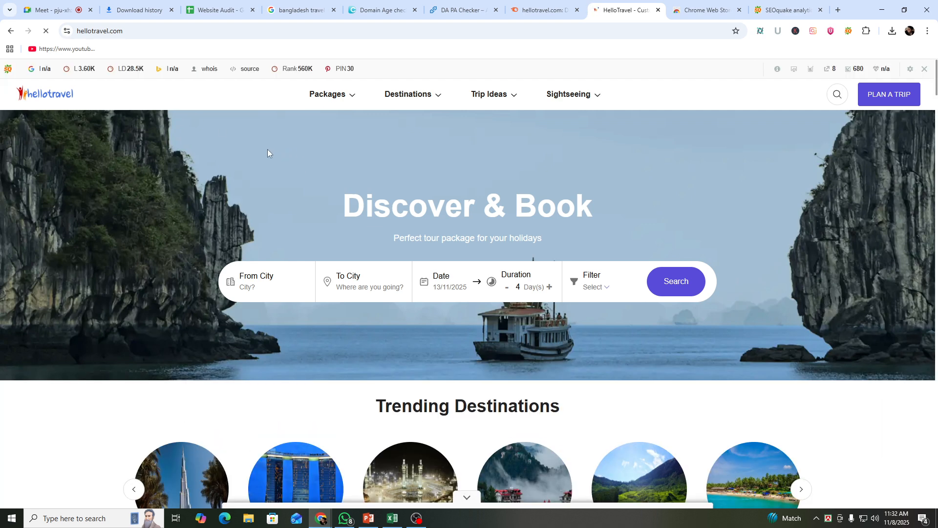
pyautogui.click(170, 31)
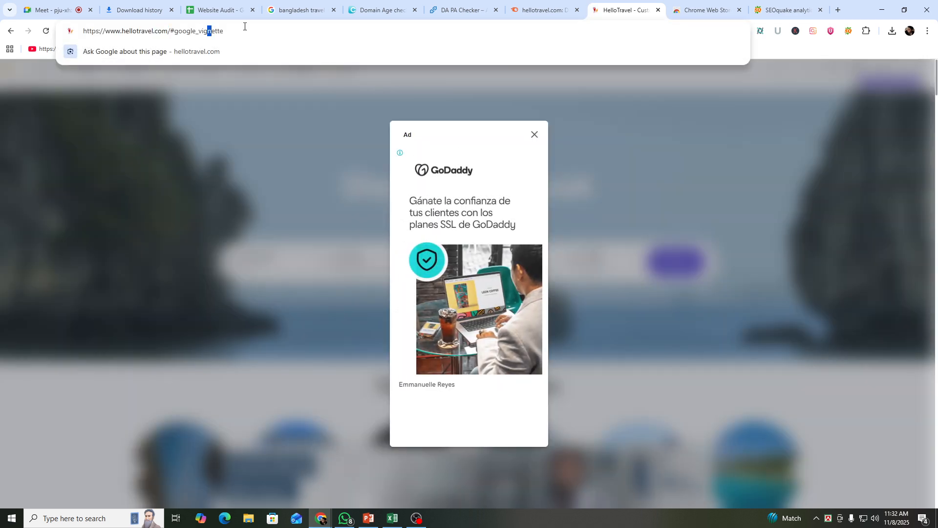
pyautogui.click(116, 31)
pyautogui.press('BackSpace')
pyautogui.press('BackSpace')
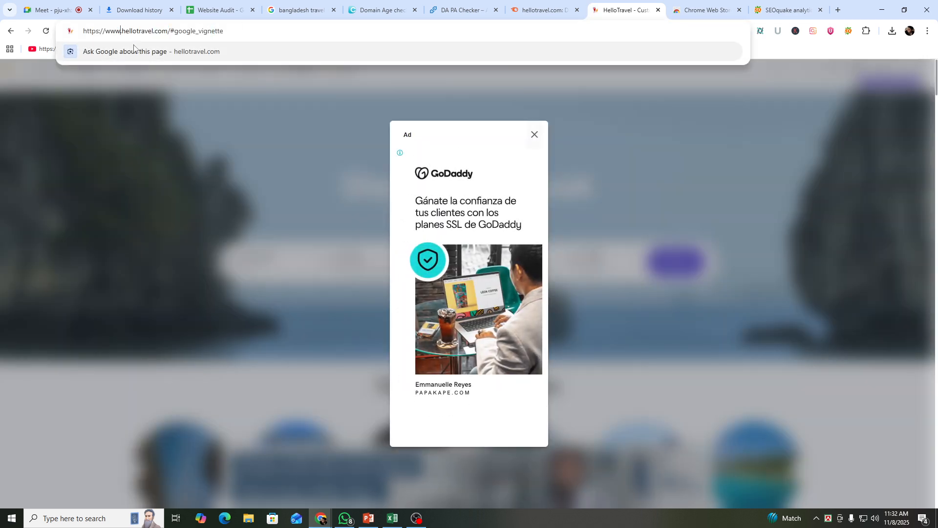
pyautogui.press('BackSpace')
pyautogui.press('Delete')
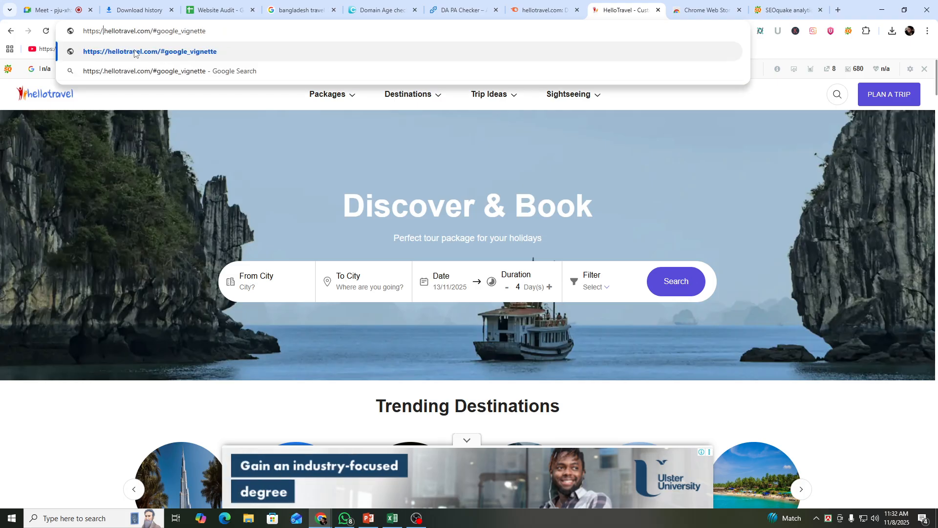
pyautogui.press('Return')
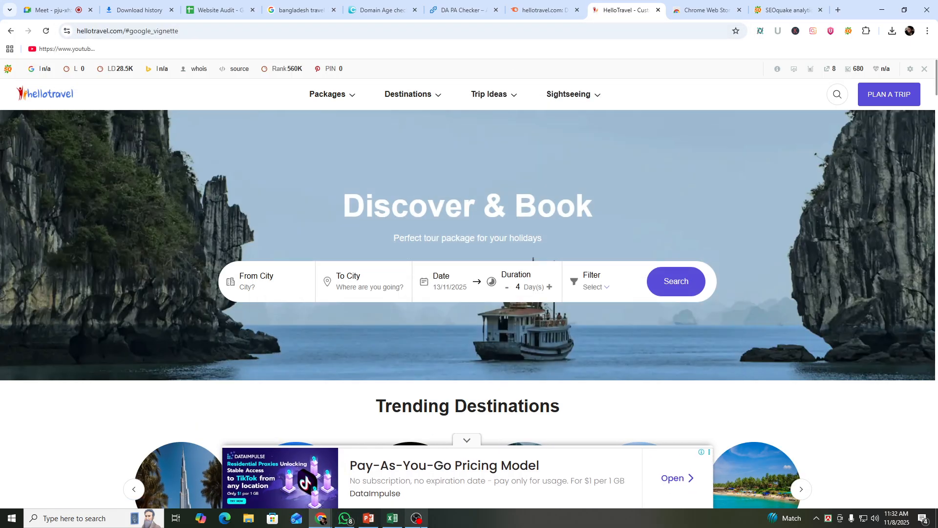
# - Enter "ok" under Redirect in cell O14 of the Excel report
pyautogui.click(404, 518)
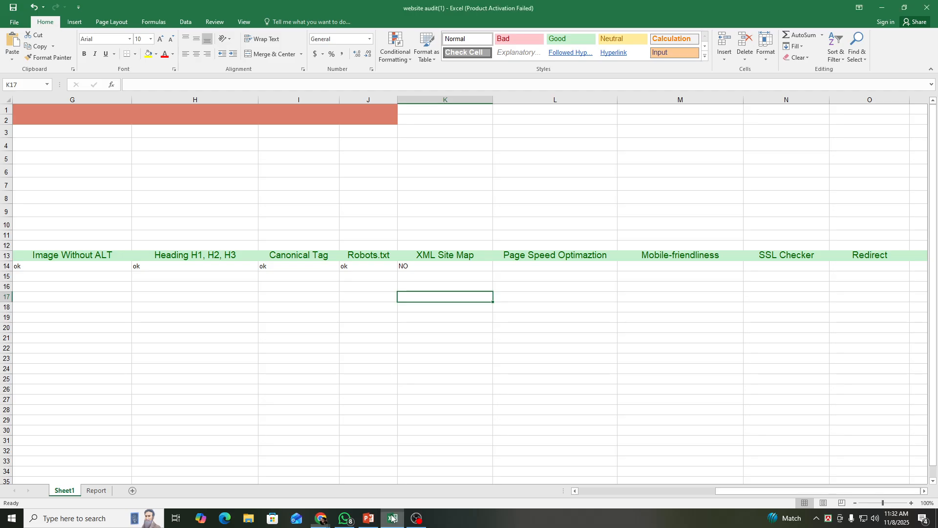
pyautogui.click(870, 266)
pyautogui.write('ok')
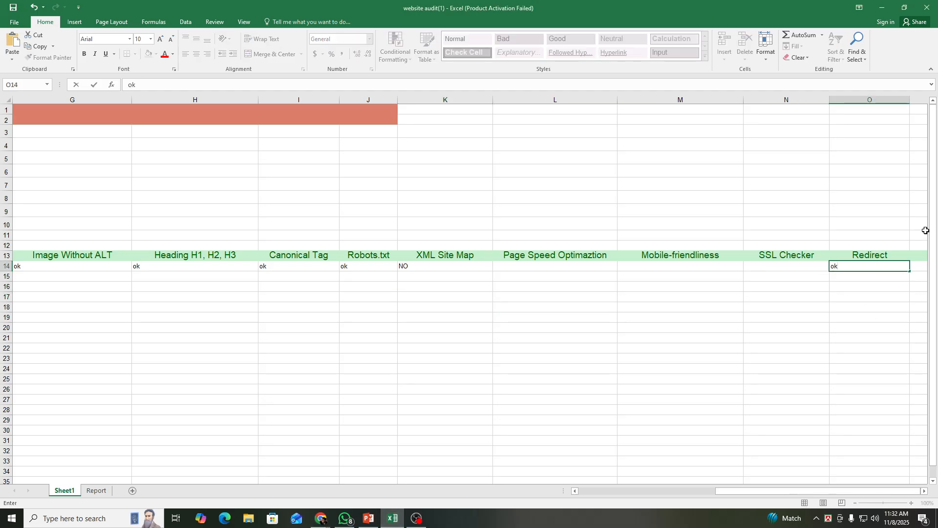
pyautogui.click(827, 306)
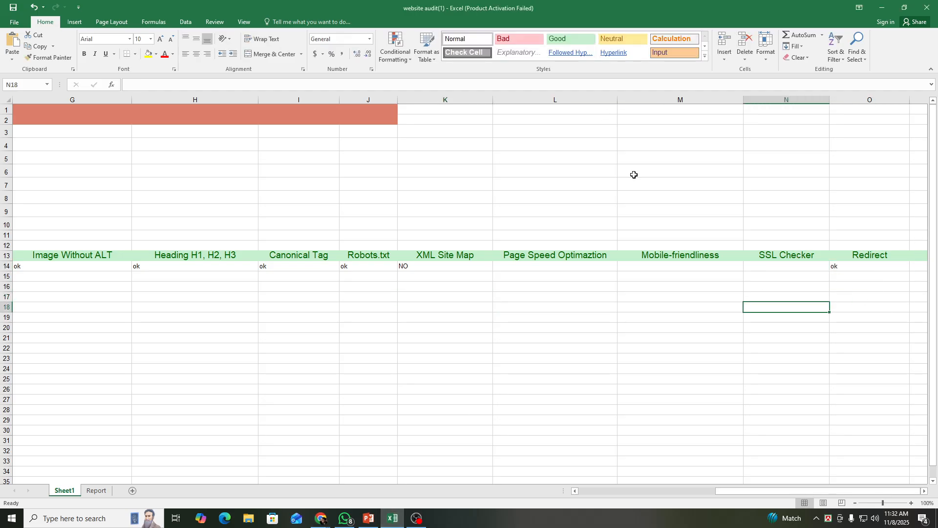
# - Select the SSL Checker cell N14 in Excel, then search Google for "ssl checker" in Chrome and open SSL Shopper's SSL Checker
pyautogui.click(785, 269)
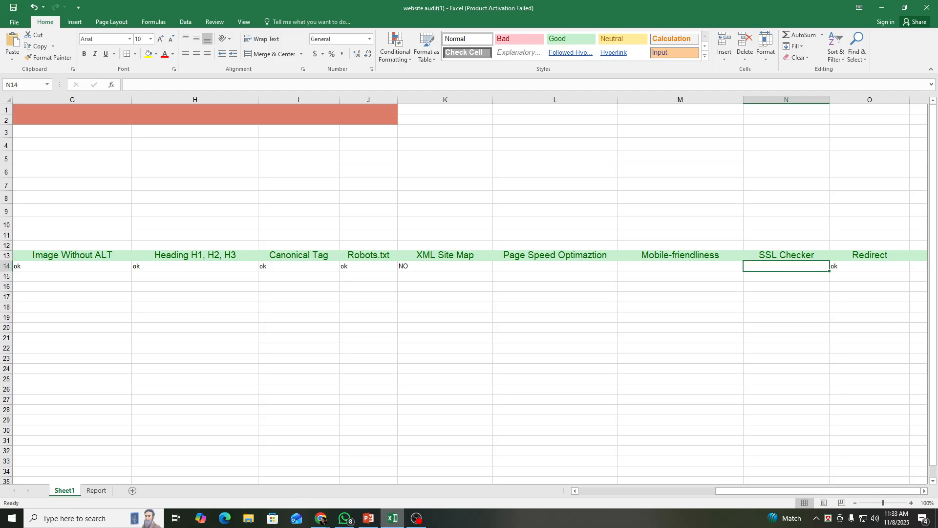
pyautogui.click(321, 518)
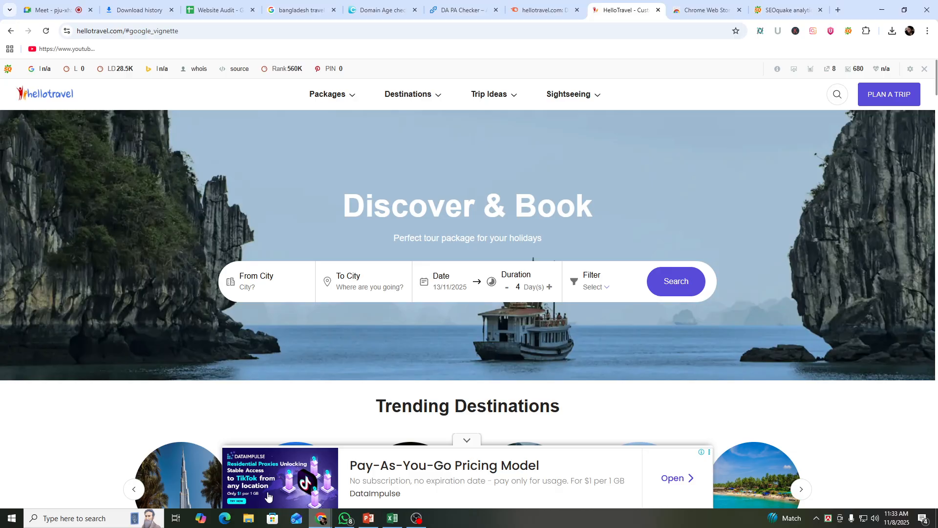
pyautogui.click(838, 9)
pyautogui.click(584, 31)
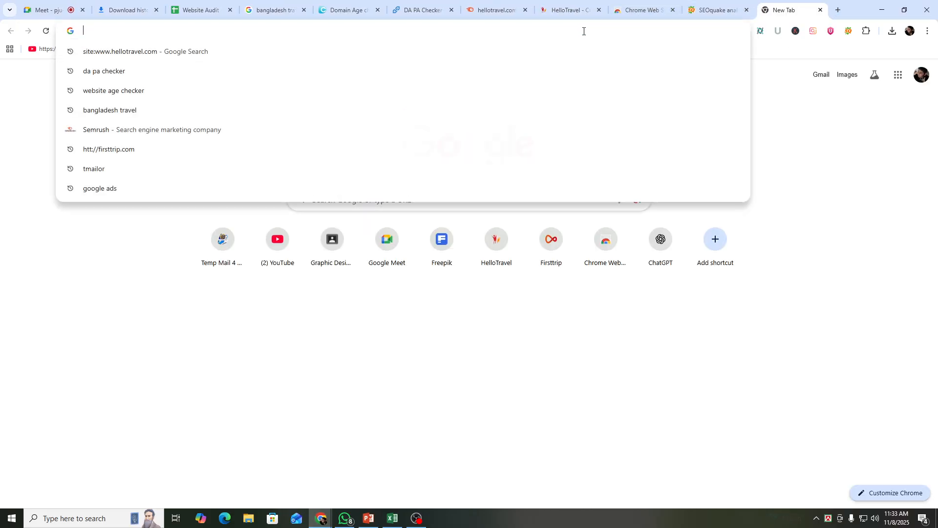
pyautogui.write('SS')
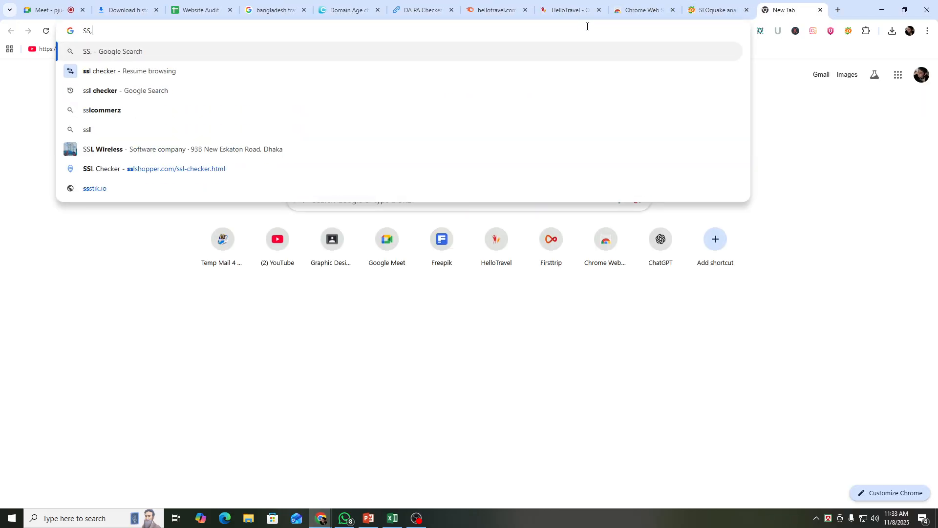
pyautogui.write('l')
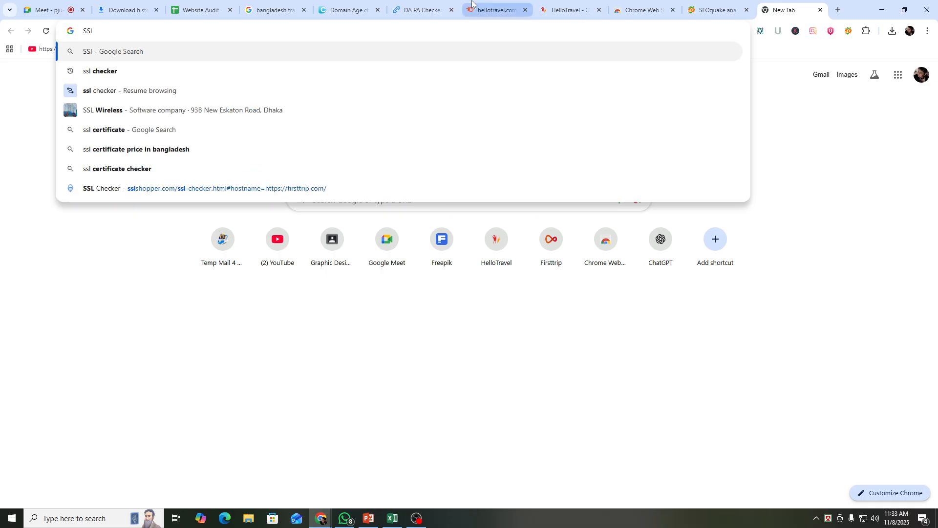
pyautogui.click(156, 77)
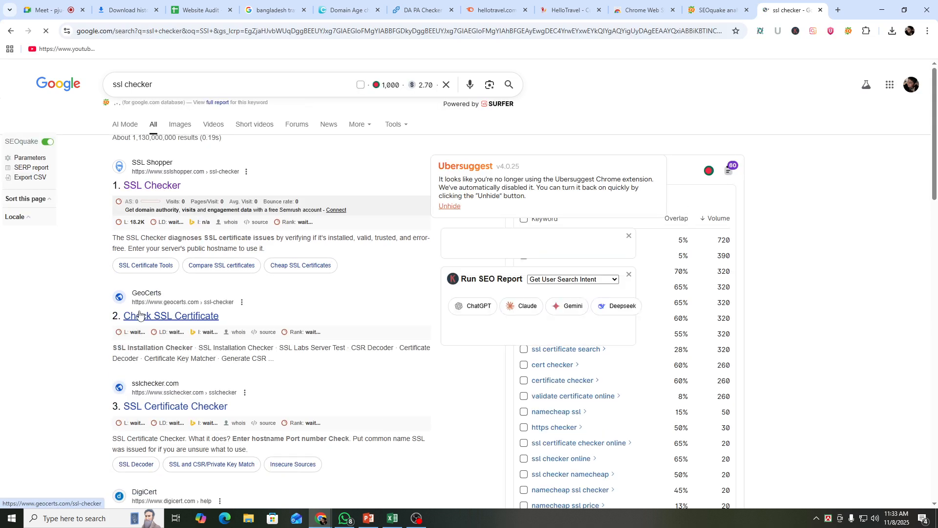
pyautogui.click(139, 191)
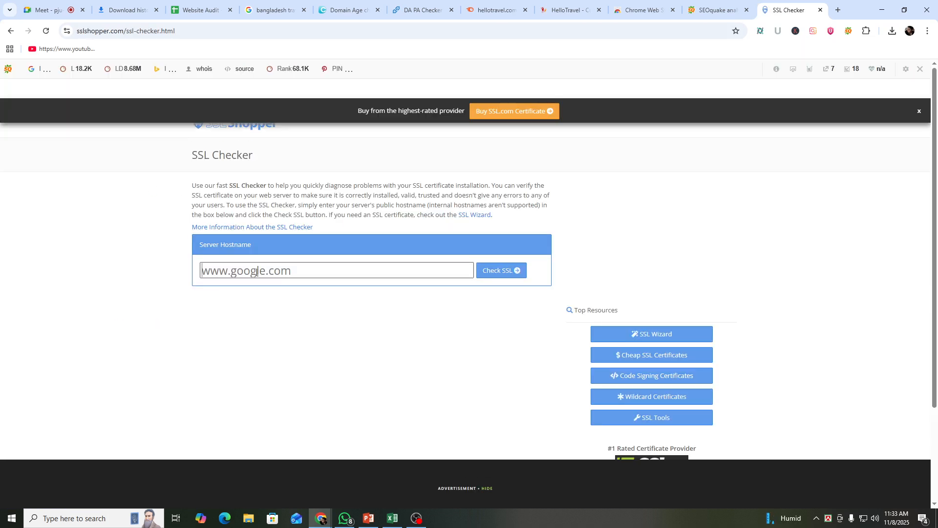
pyautogui.click(496, 10)
pyautogui.click(569, 7)
pyautogui.click(639, 6)
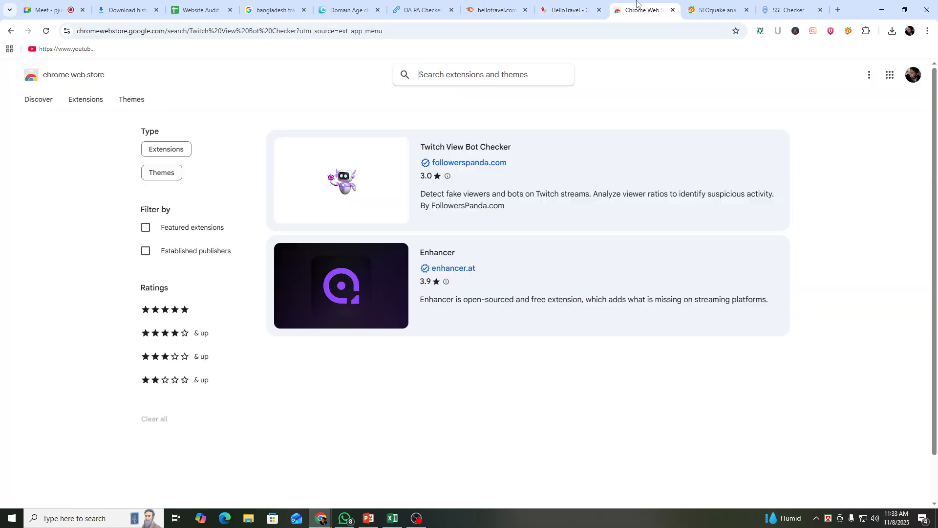
pyautogui.click(562, 8)
pyautogui.doubleClick(166, 29)
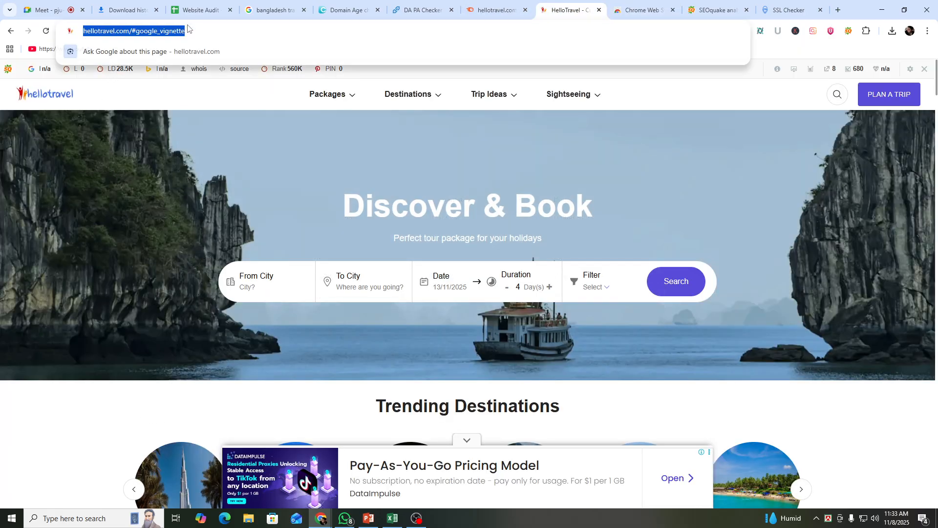
pyautogui.click(170, 28)
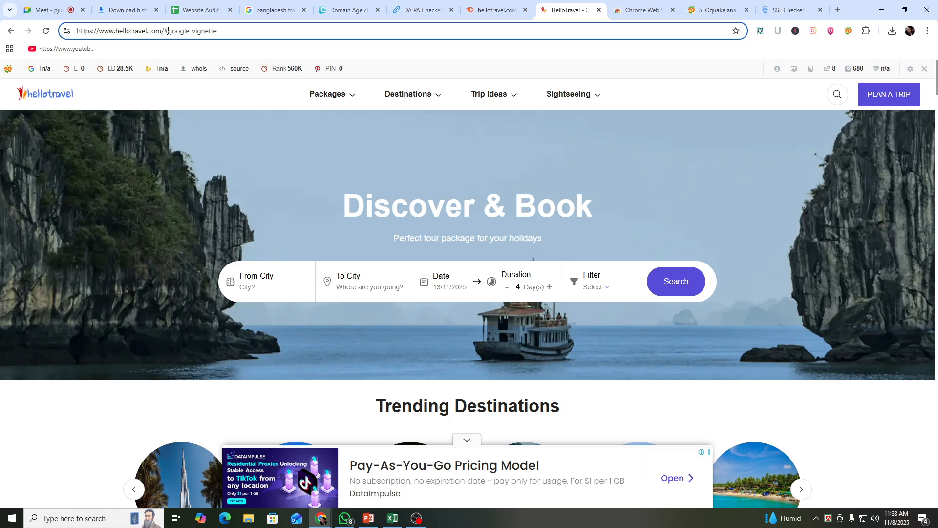
pyautogui.moveTo(165, 31)
pyautogui.mouseDown()
pyautogui.moveTo(79, 31)
pyautogui.moveTo(165, 39)
pyautogui.mouseUp()
pyautogui.click(81, 30)
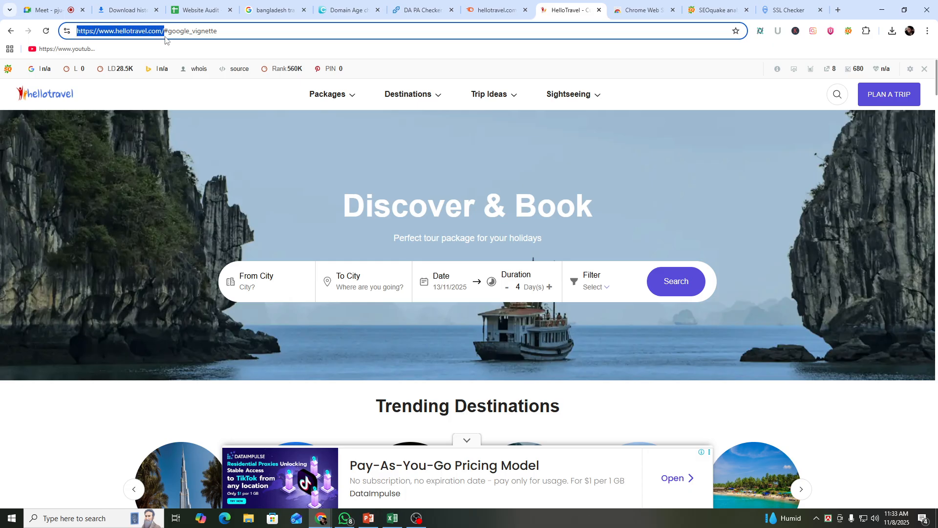
pyautogui.rightClick(137, 30)
pyautogui.click(179, 120)
pyautogui.click(787, 9)
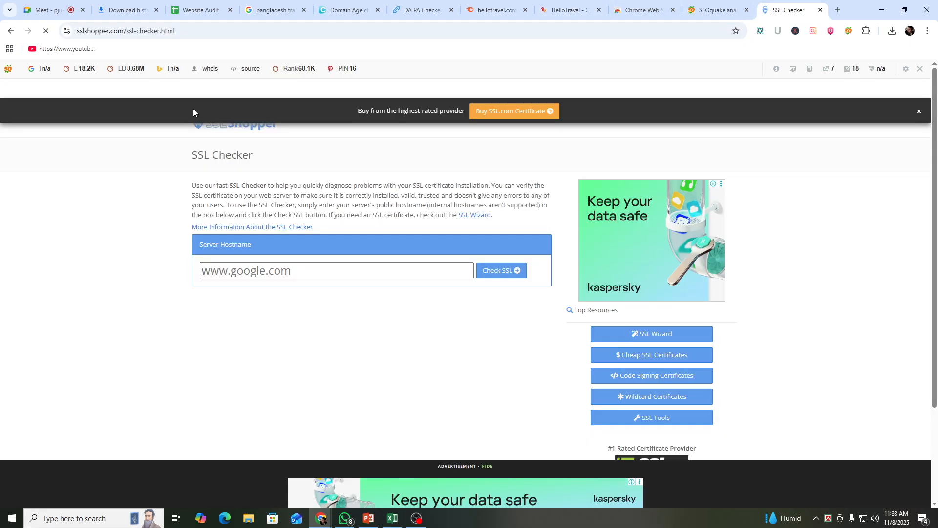
pyautogui.click(238, 275)
pyautogui.hotkey('ctrl', 'v')
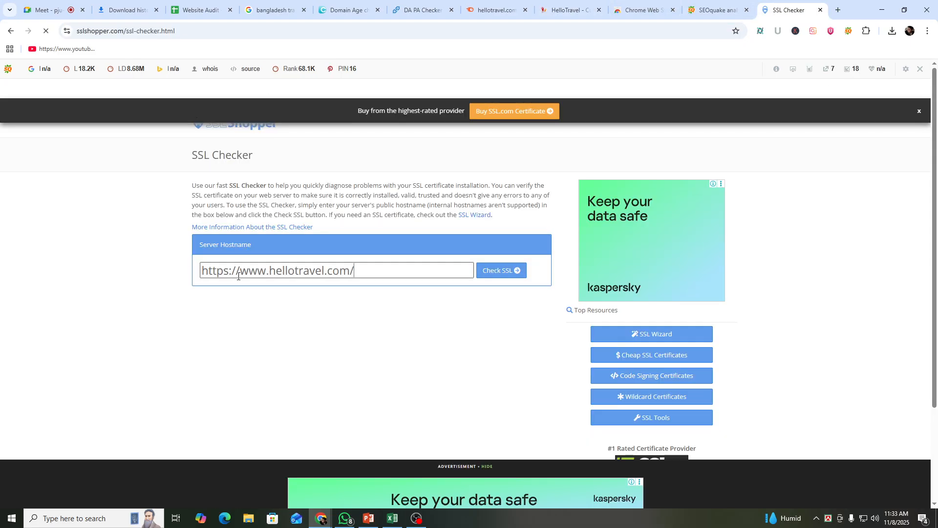
pyautogui.click(502, 270)
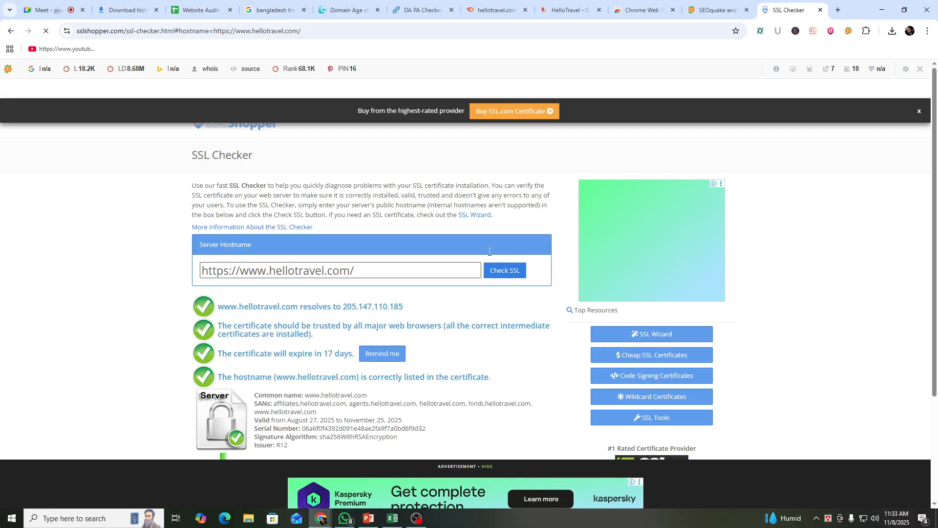
pyautogui.scroll(-3, 229, 274)
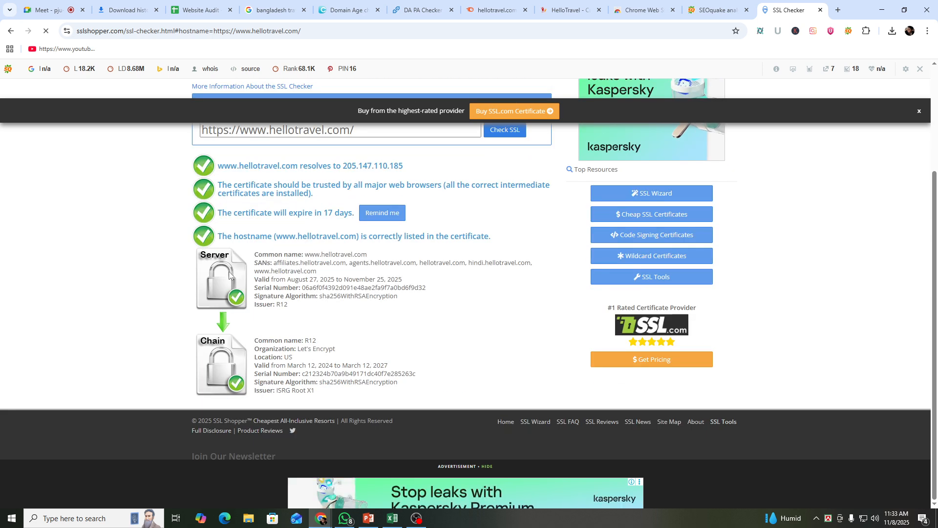
pyautogui.scroll(3, 123, 334)
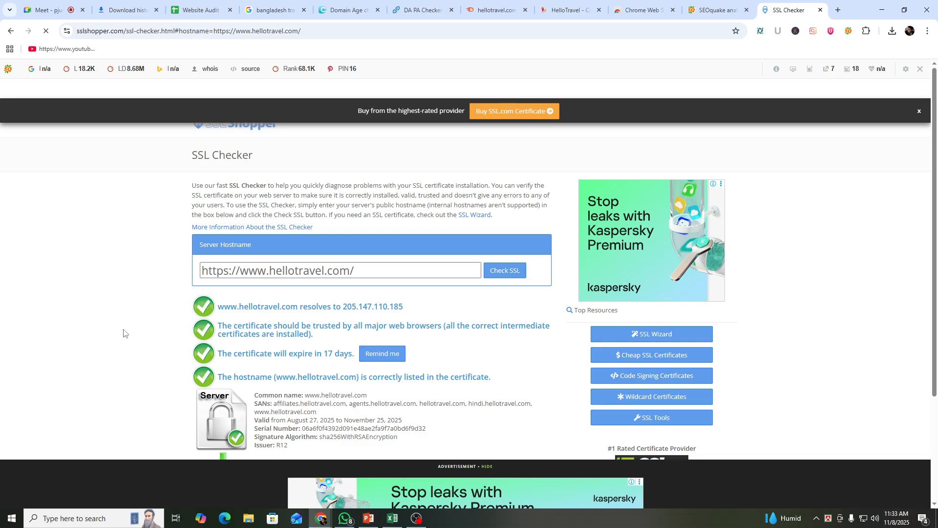
pyautogui.rightClick(112, 322)
pyautogui.click(96, 315)
pyautogui.moveTo(353, 355); pyautogui.dragTo(221, 350)
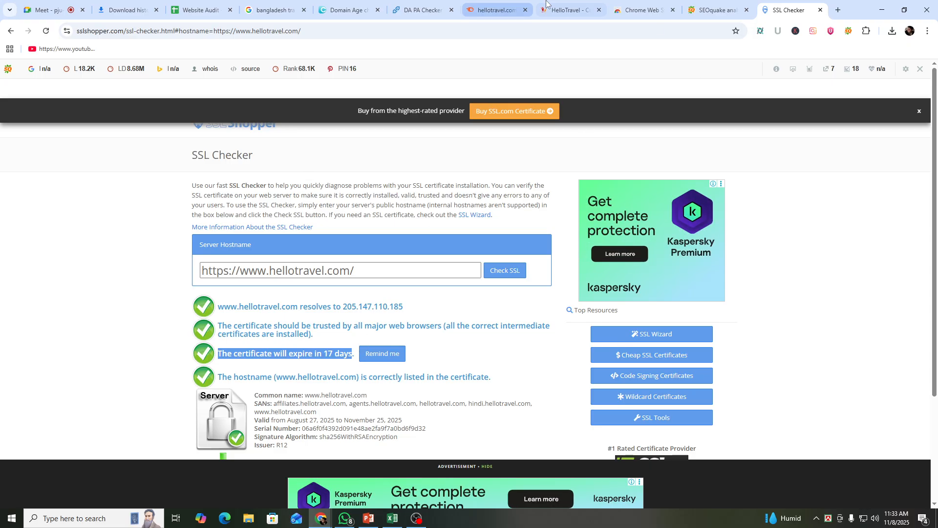
# - Switch to the Excel report and enter "ok" under SSL Checker in cell N14
pyautogui.click(393, 517)
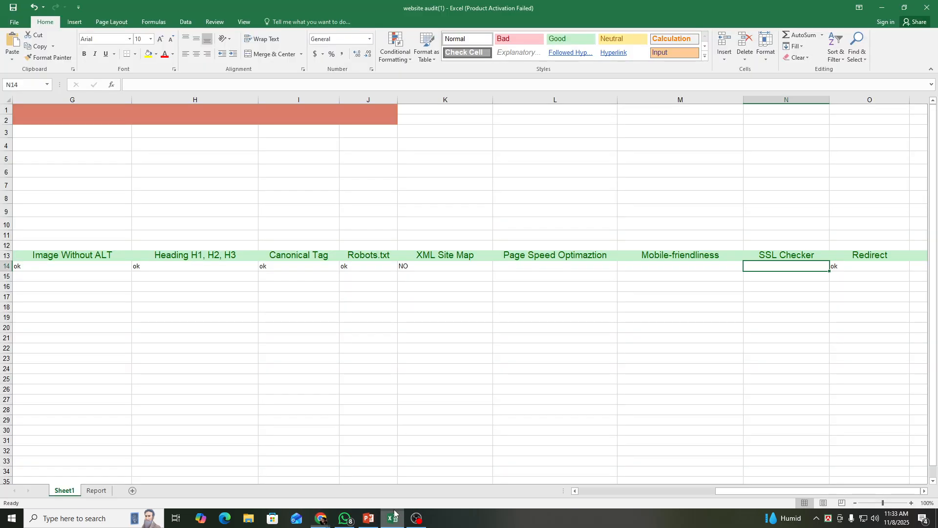
pyautogui.write('ok')
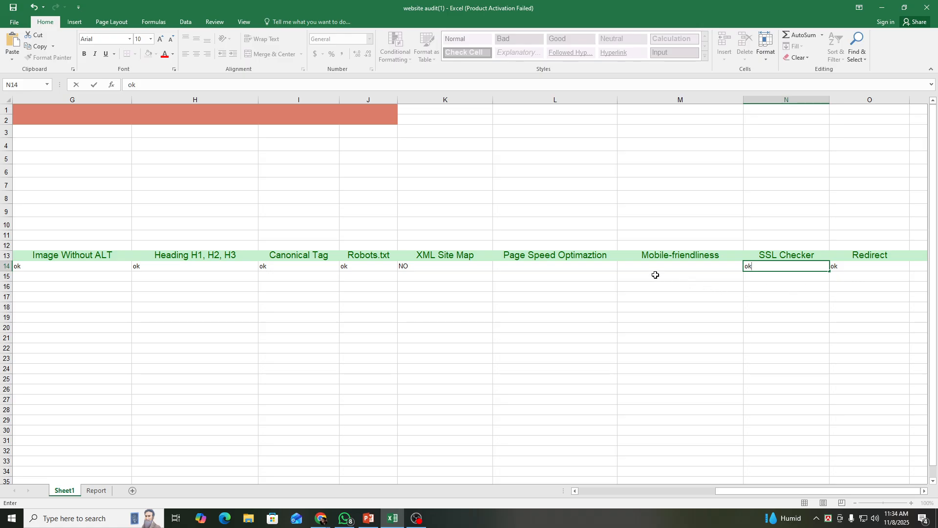
pyautogui.click(676, 266)
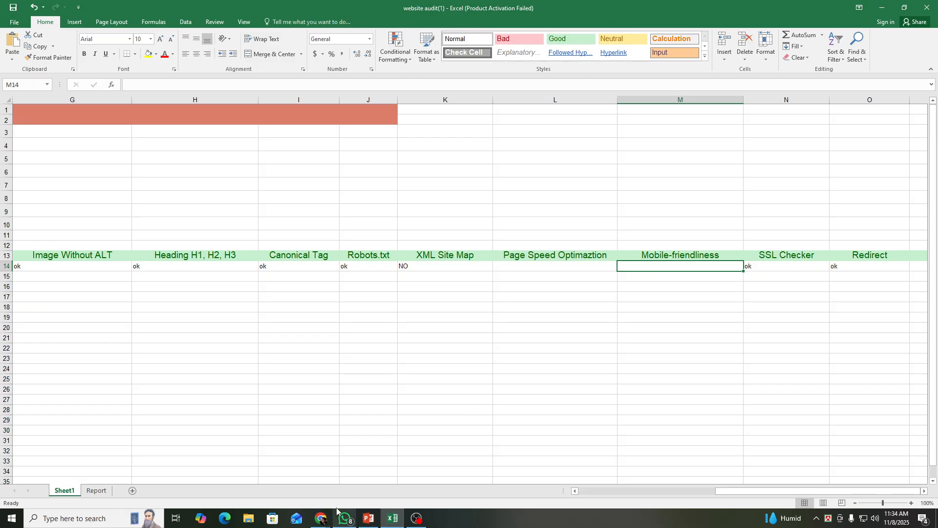
# - Return to Chrome, search Google for "pagespeed insights" in a new tab and open the PageSpeed Insights site
pyautogui.click(321, 518)
pyautogui.click(280, 485)
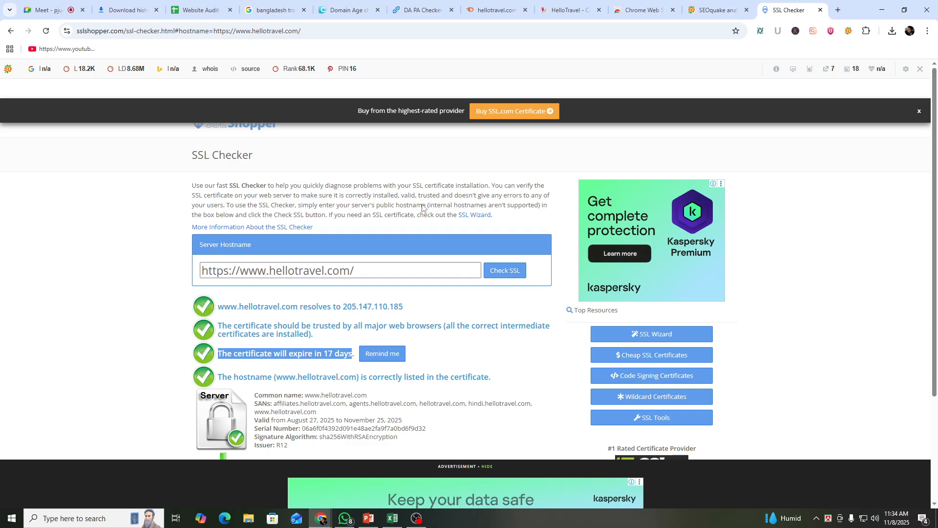
pyautogui.click(838, 10)
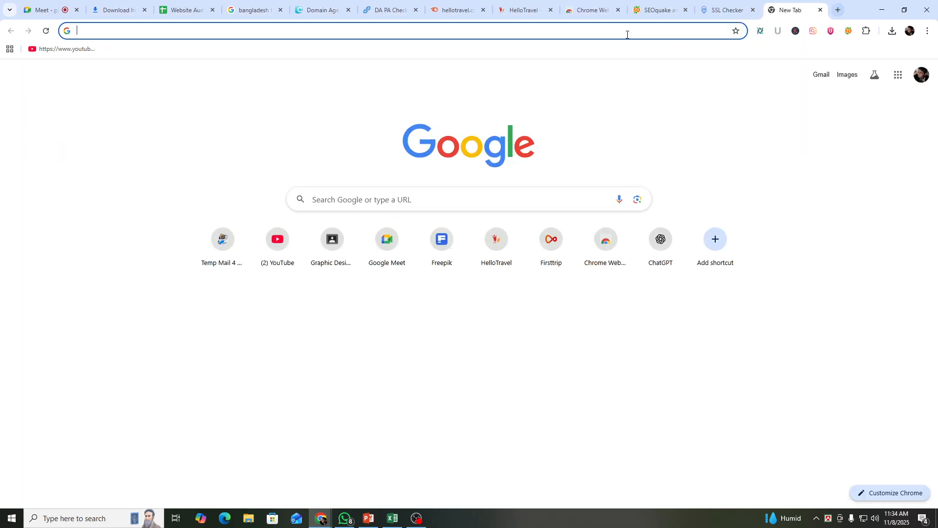
pyautogui.click(622, 31)
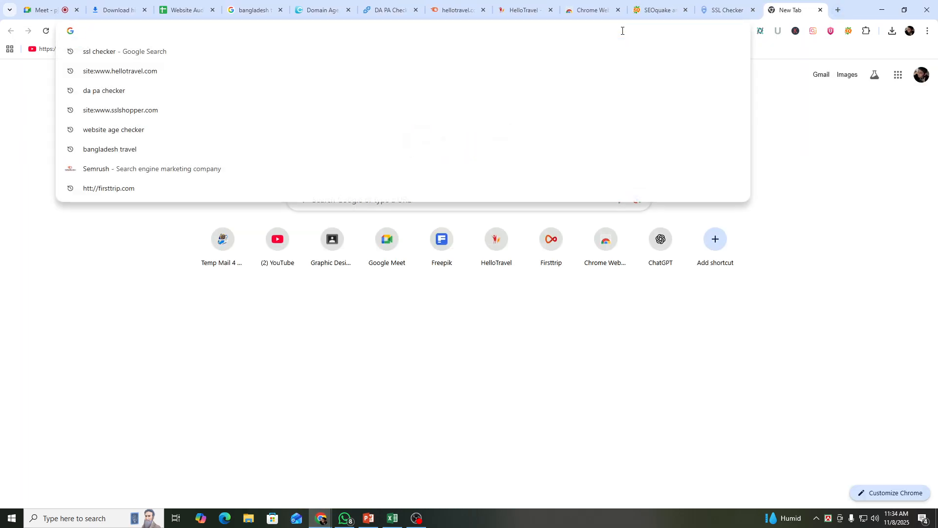
pyautogui.write('page')
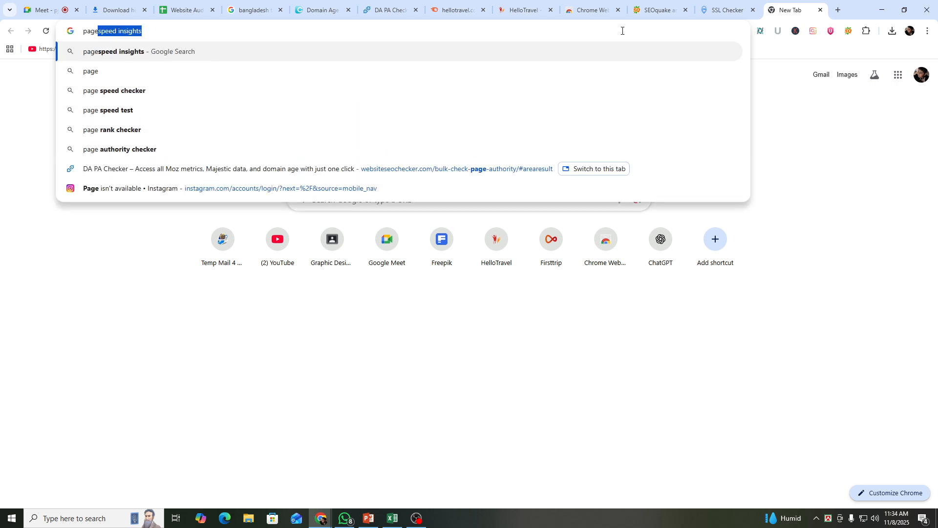
pyautogui.press('Return')
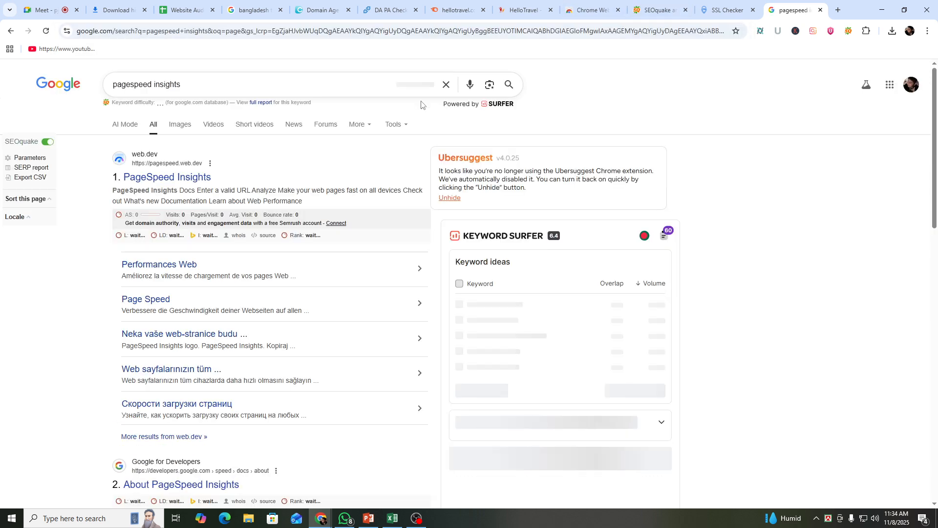
pyautogui.scroll(-10, 201, 303)
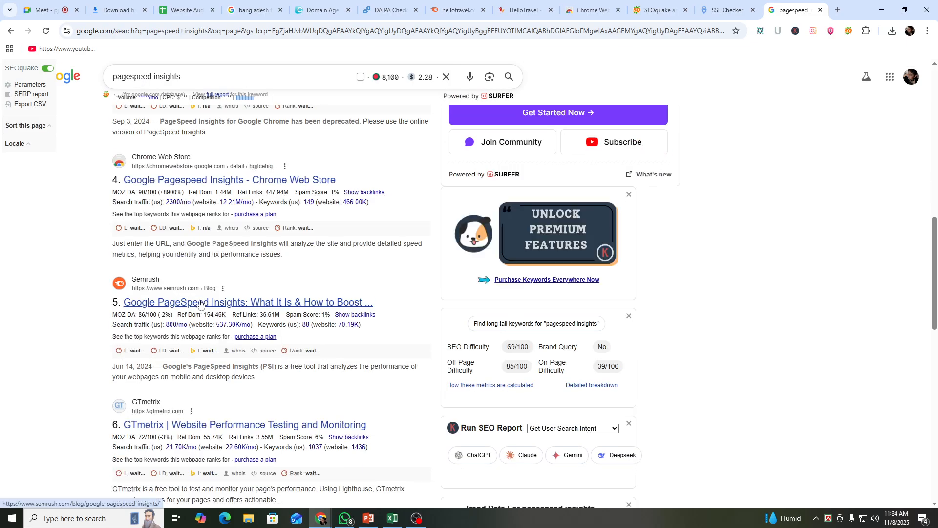
pyautogui.scroll(10, 200, 303)
pyautogui.click(203, 189)
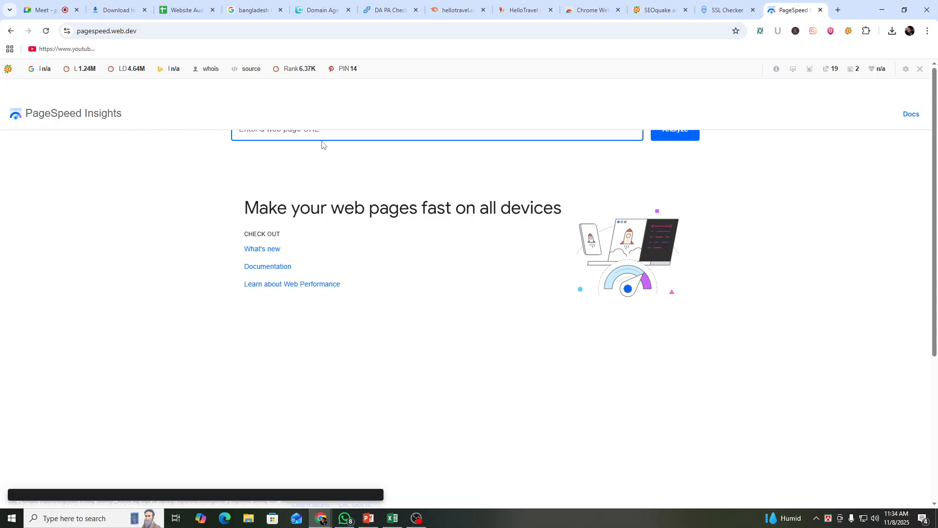
pyautogui.hotkey('ctrl', 'v')
pyautogui.click(679, 139)
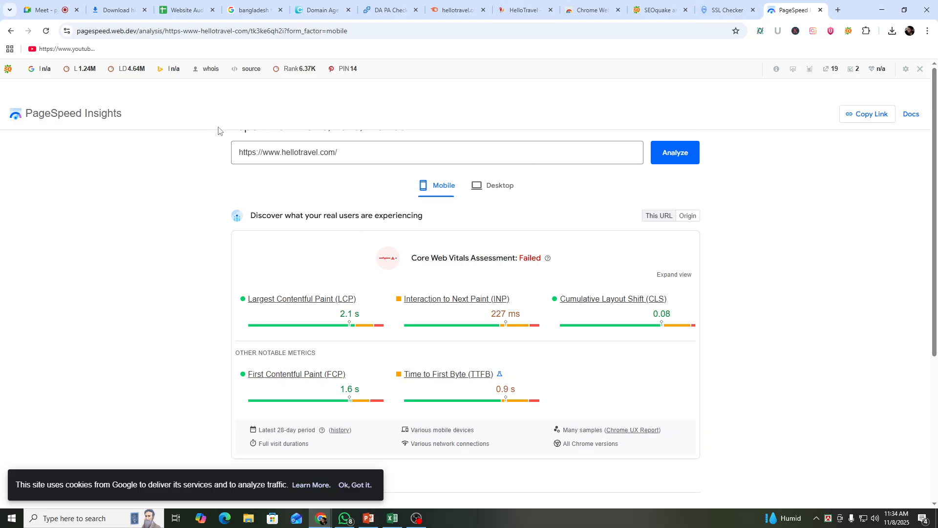
pyautogui.click(362, 485)
# - Examine the Core Web Vitals assessment of hellotravel.com for both mobile and desktop
pyautogui.scroll(-3, 336, 349)
pyautogui.scroll(3, 335, 349)
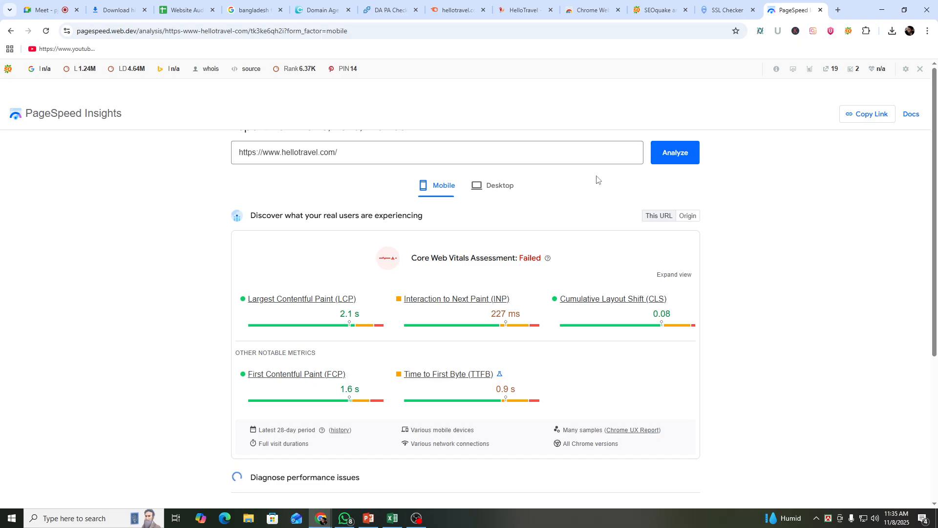
pyautogui.scroll(-4, 334, 292)
pyautogui.scroll(3, 335, 292)
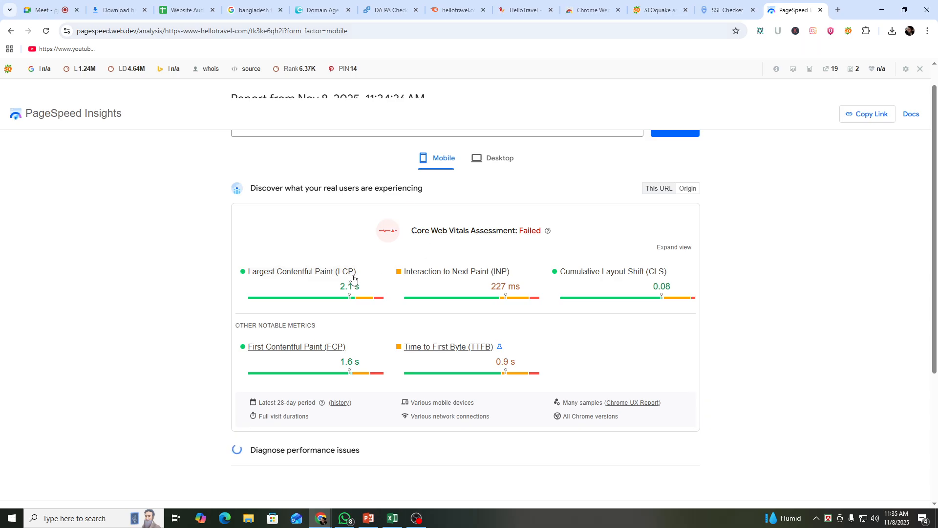
pyautogui.scroll(1, 352, 277)
pyautogui.click(503, 187)
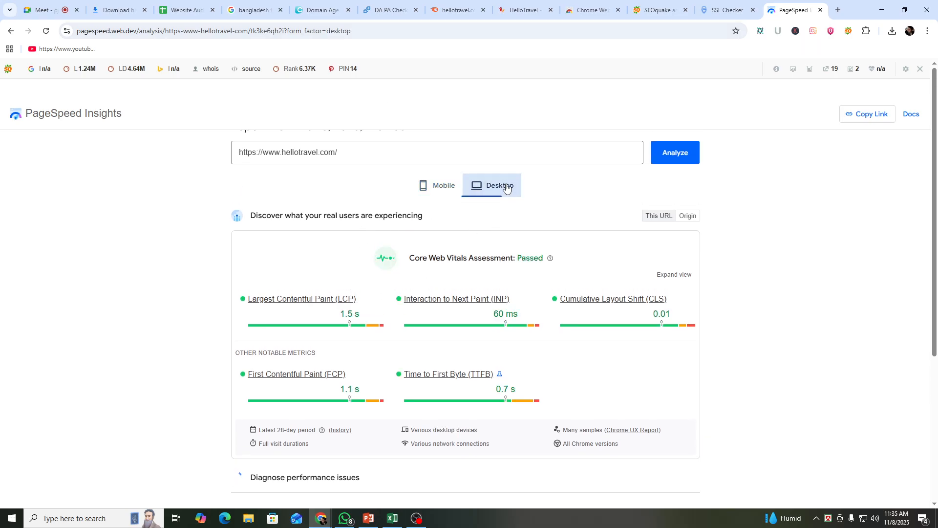
pyautogui.click(412, 196)
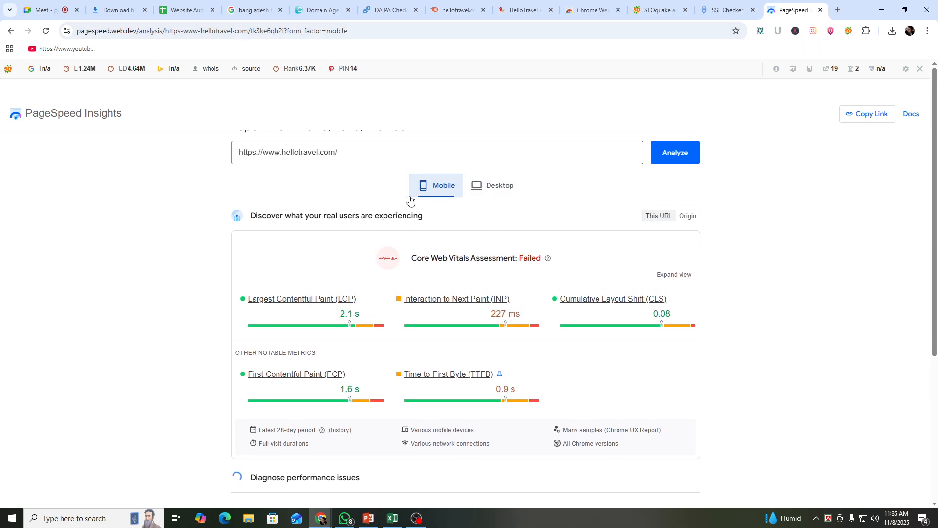
pyautogui.scroll(-5, 582, 299)
pyautogui.scroll(5, 582, 299)
# - Switch to the Excel report and locate the Page Speed and Mobile-friendliness cells in row 14
pyautogui.click(393, 518)
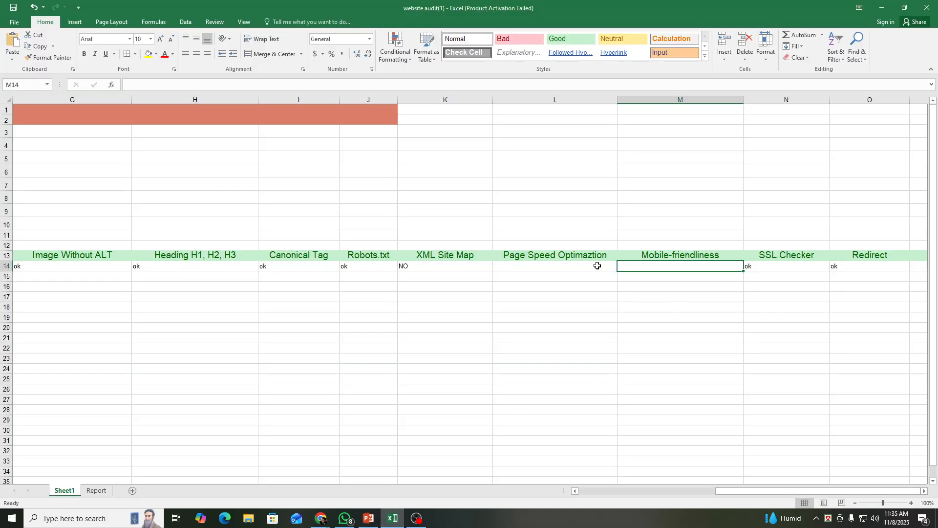
pyautogui.click(568, 269)
pyautogui.click(679, 268)
# - Go back to PageSpeed Insights in Chrome and examine the mobile performance score and its metrics
pyautogui.click(321, 520)
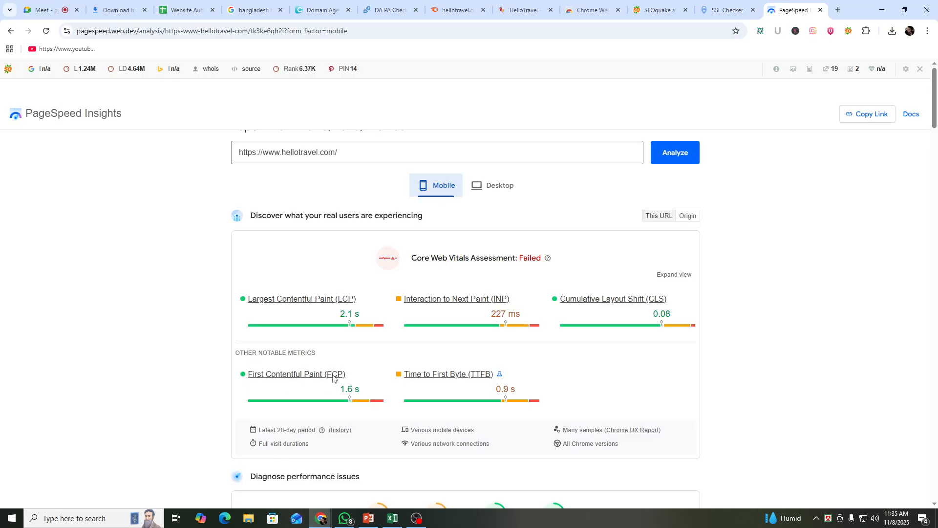
pyautogui.scroll(-4, 335, 378)
pyautogui.scroll(-4, 335, 378)
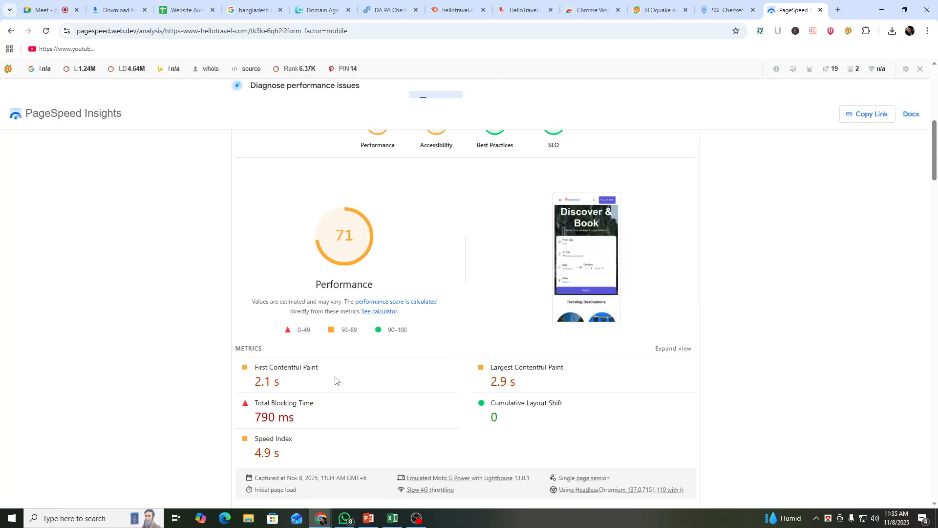
pyautogui.scroll(8, 336, 380)
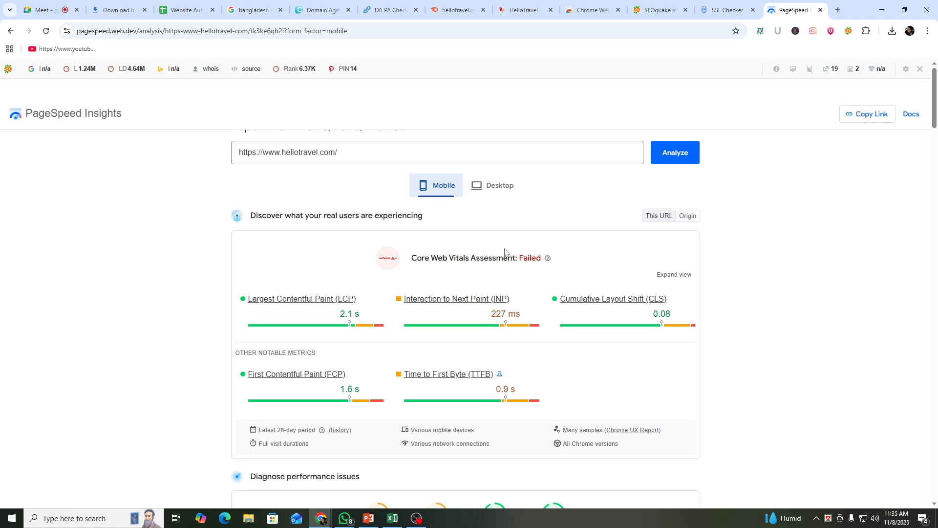
pyautogui.scroll(-4, 454, 293)
pyautogui.scroll(-4, 440, 307)
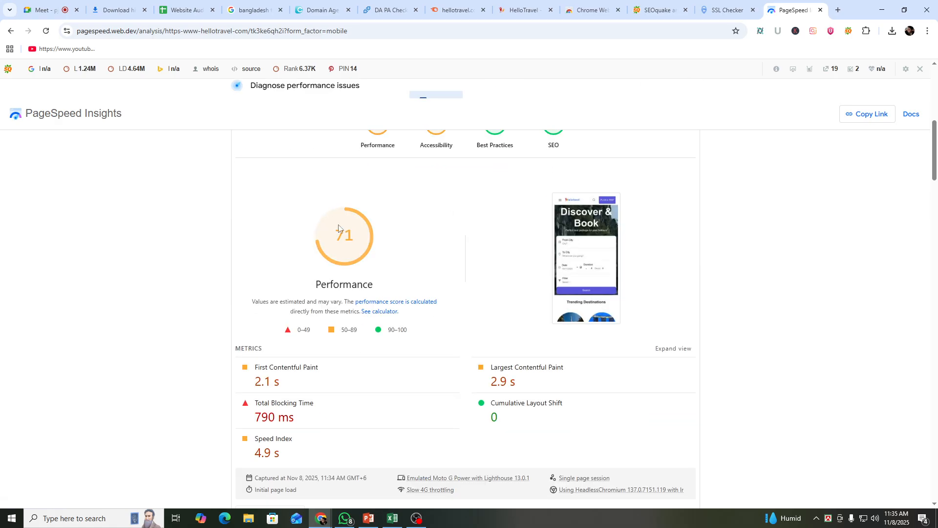
pyautogui.moveTo(340, 232)
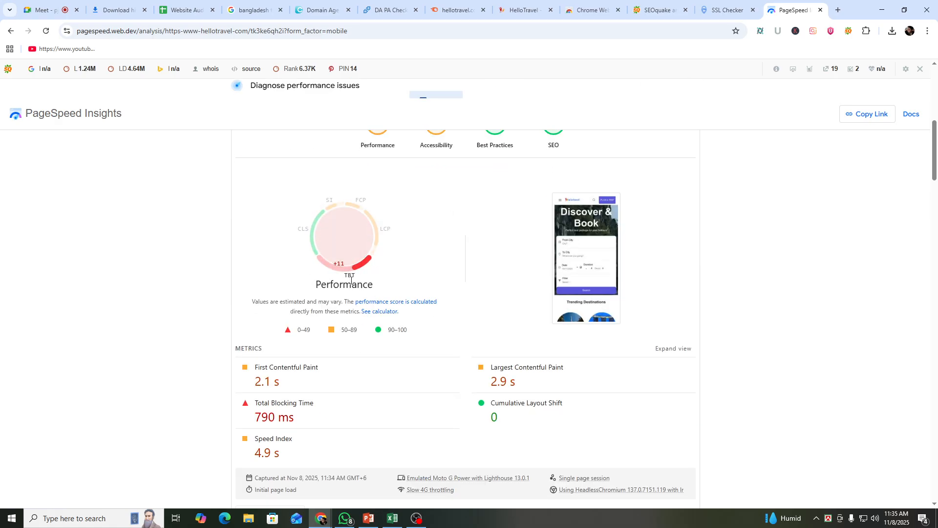
pyautogui.scroll(8, 373, 266)
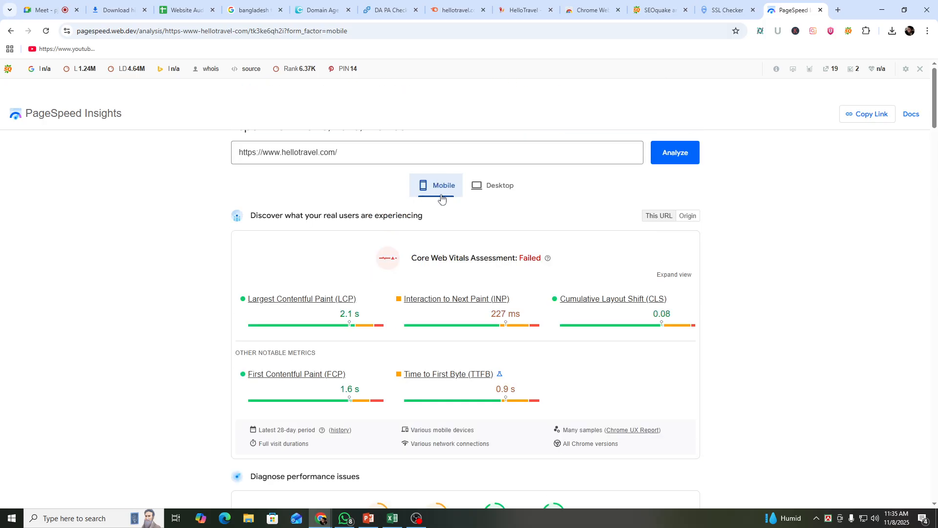
# - Compare the desktop diagnosis scores for hellotravel.com with the mobile ones
pyautogui.click(505, 190)
pyautogui.scroll(-4, 431, 224)
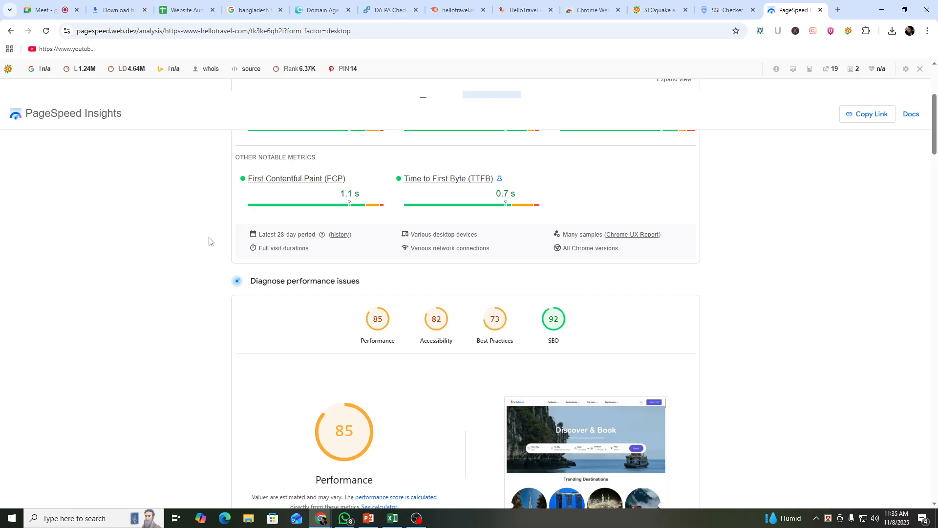
pyautogui.scroll(5, 295, 275)
pyautogui.click(433, 191)
pyautogui.scroll(-8, 399, 304)
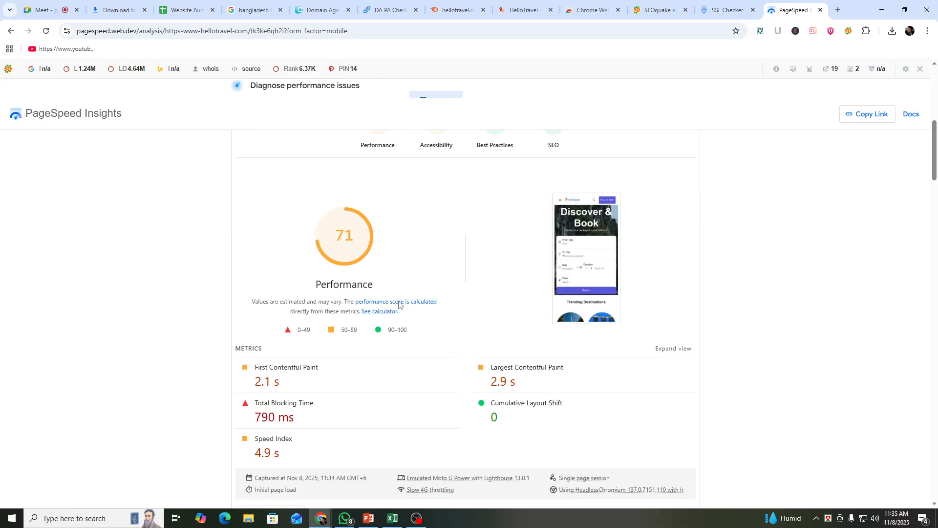
pyautogui.scroll(8, 391, 289)
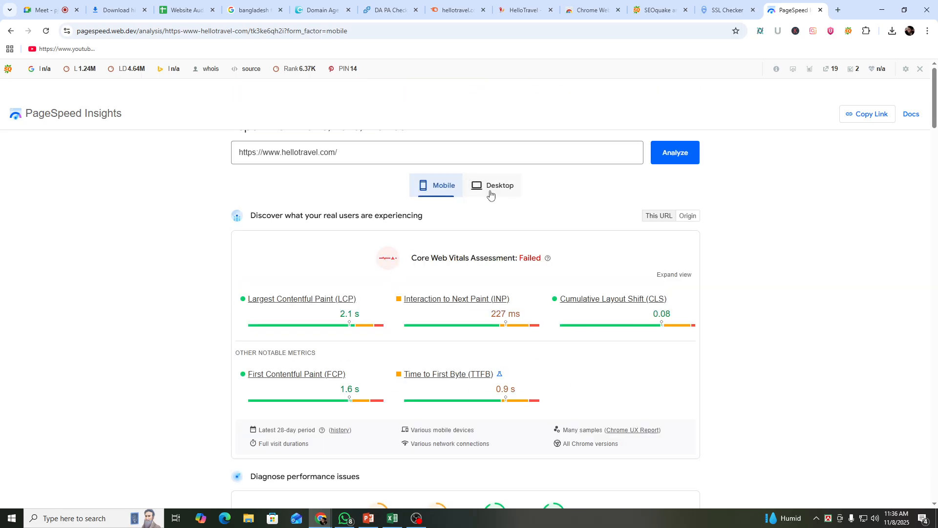
# - Examine the desktop performance score and Core Web Vitals assessment of hellotravel.com
pyautogui.click(491, 188)
pyautogui.scroll(-8, 491, 196)
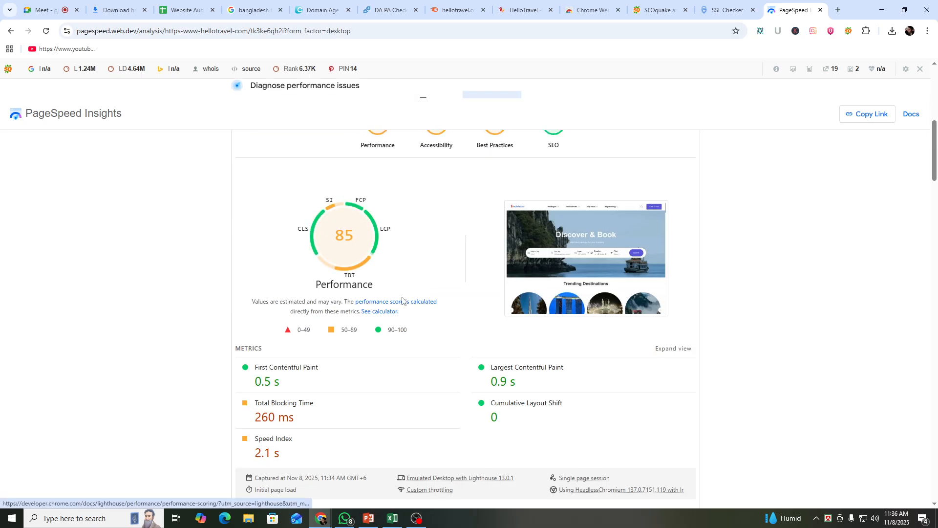
pyautogui.scroll(8, 402, 300)
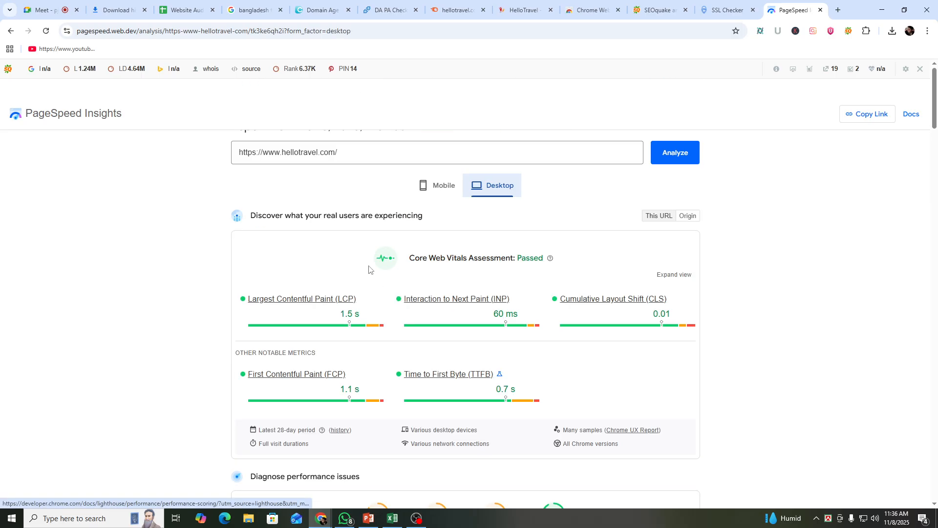
# - Search Google for "mobile friendly test" in a new tab and open the SmallSEOTools Mobile Friendly Test
pyautogui.click(839, 10)
pyautogui.click(562, 30)
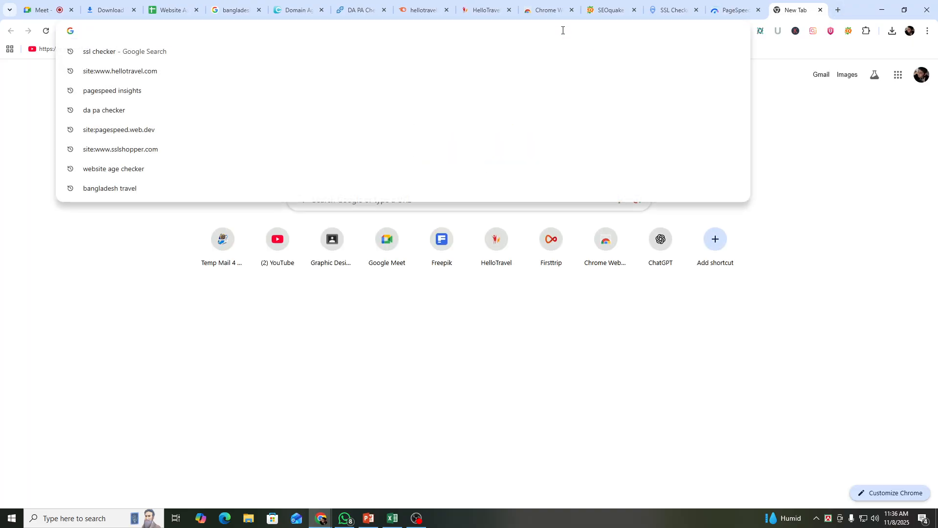
pyautogui.write('mo')
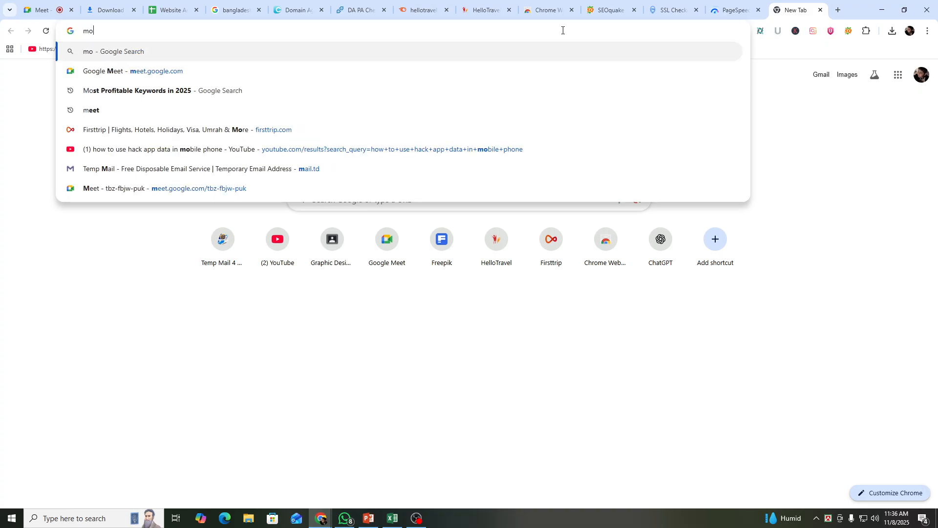
pyautogui.write('bile')
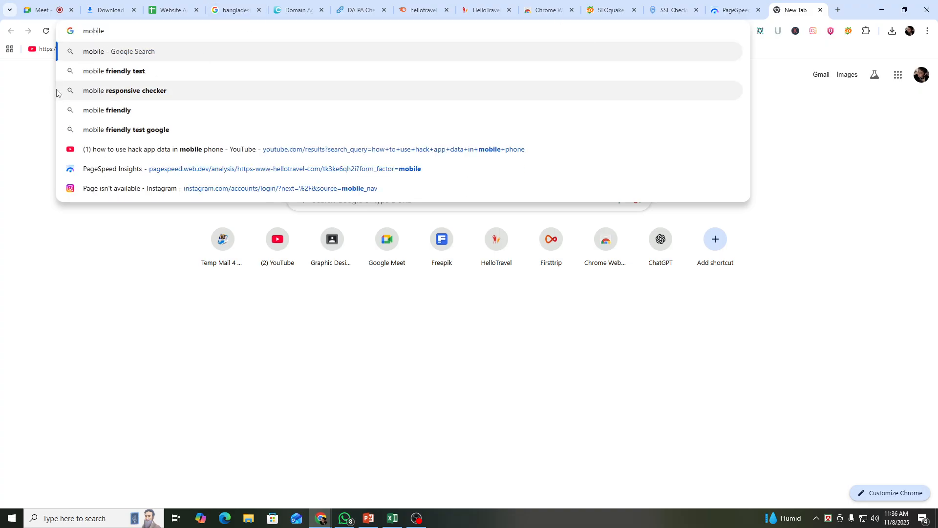
pyautogui.click(68, 79)
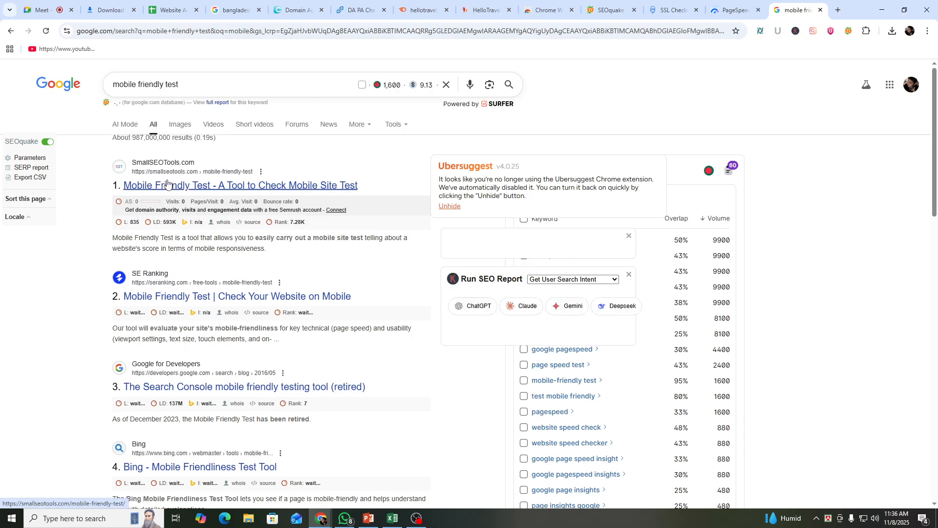
pyautogui.click(167, 184)
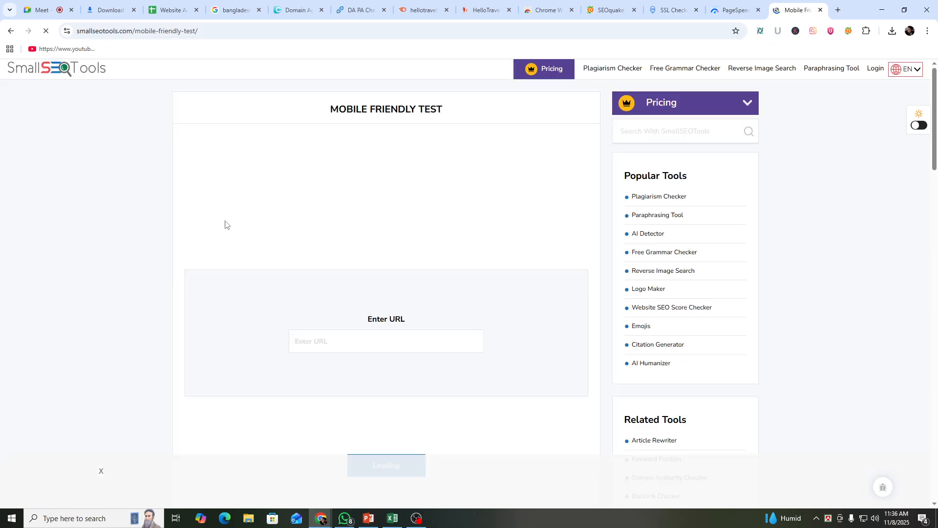
pyautogui.click(333, 362)
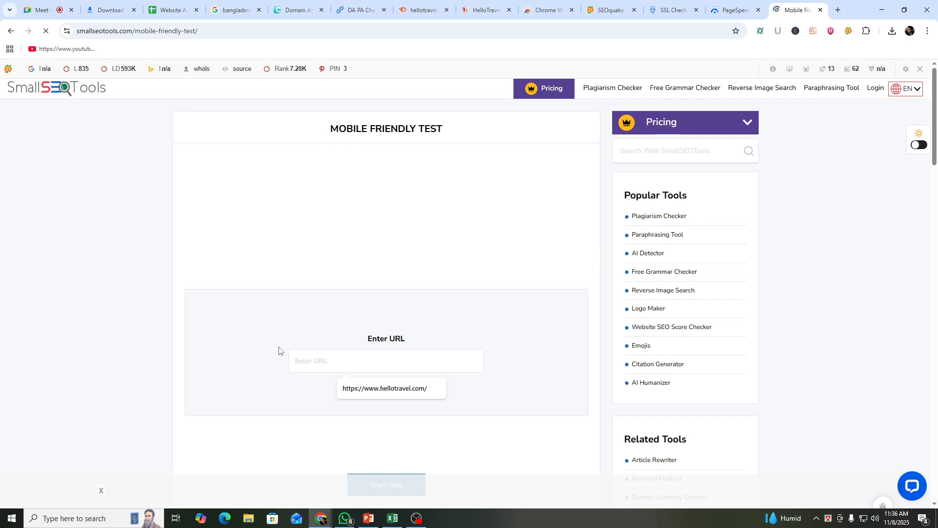
pyautogui.click(376, 388)
pyautogui.scroll(-4, 413, 425)
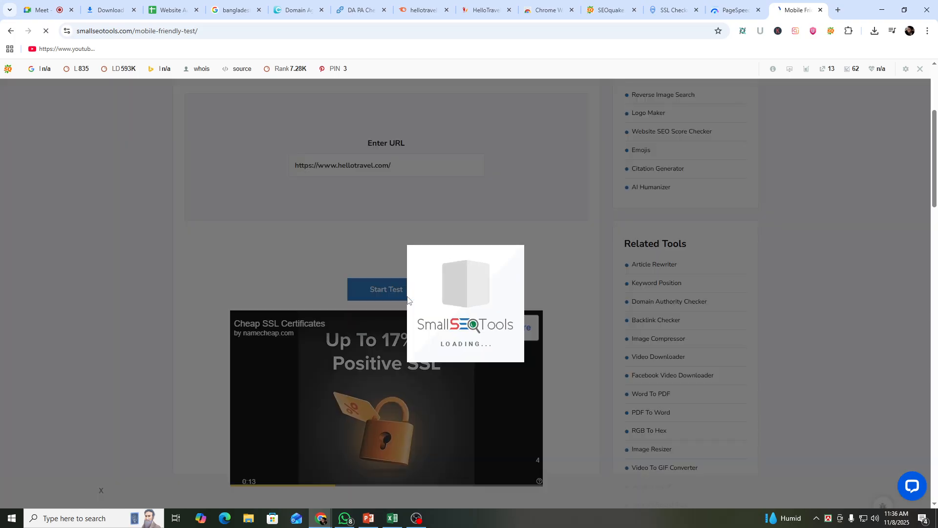
pyautogui.click(386, 294)
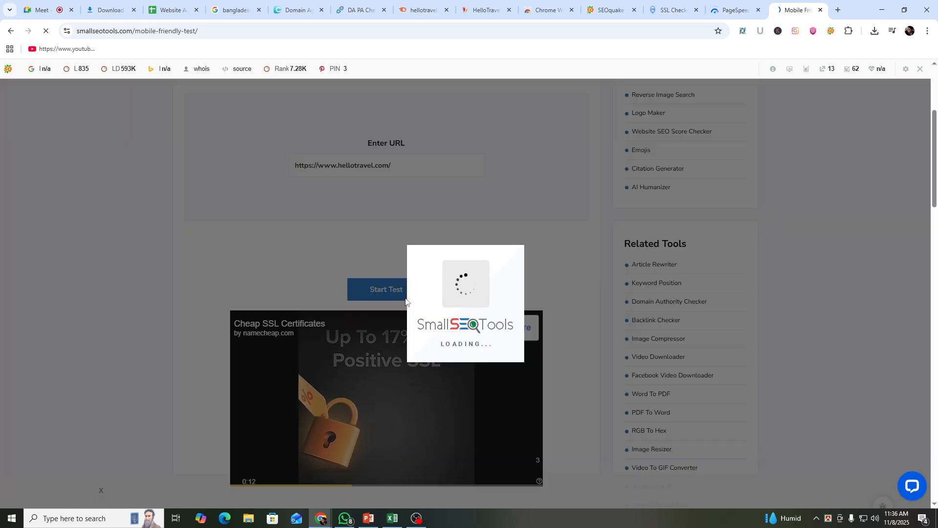
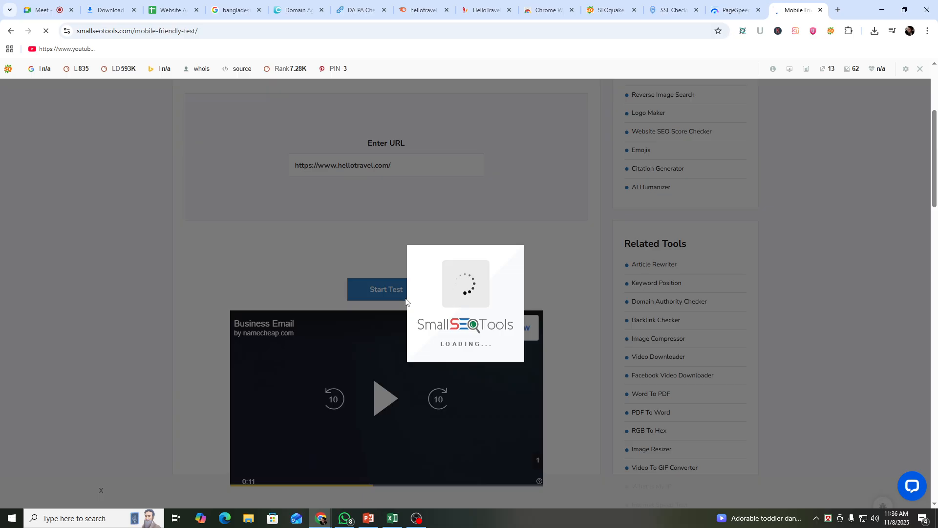
# - Return to the PageSpeed Insights mobile report and reduce the page zoom to 67% so the vitals and diagnosis scores fit together
pyautogui.click(735, 3)
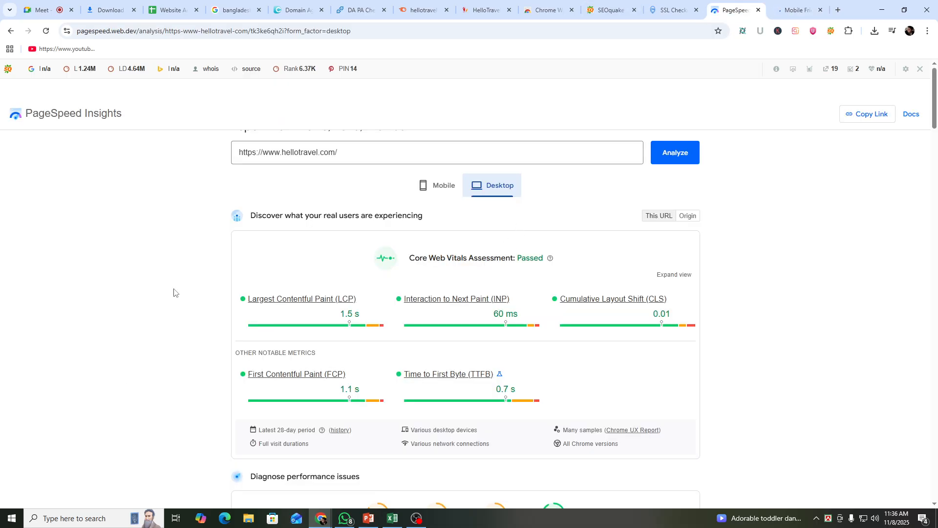
pyautogui.click(414, 187)
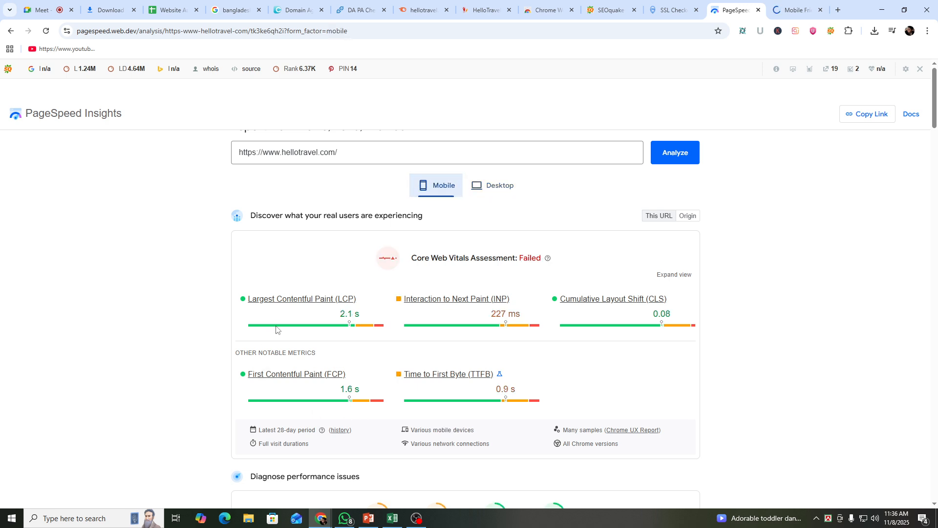
pyautogui.scroll(-4, 296, 339)
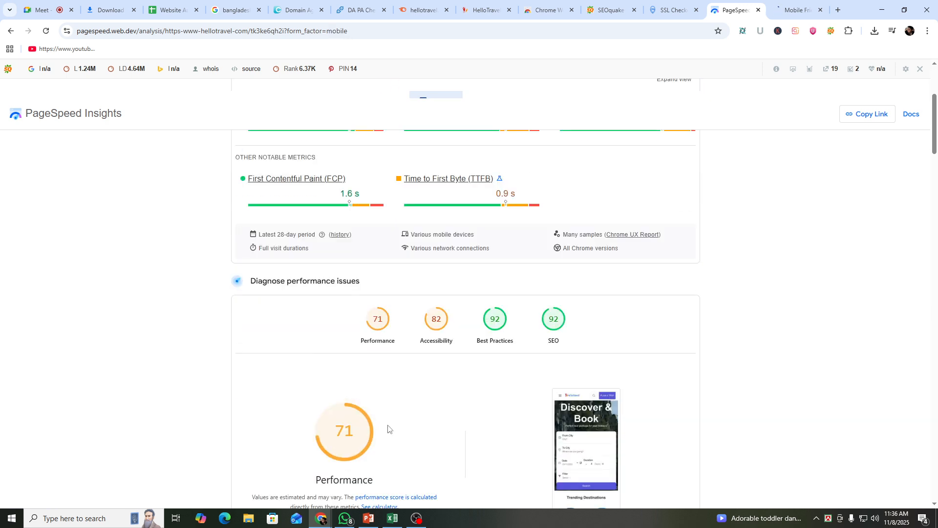
pyautogui.hotkey('ctrl', '-')
pyautogui.hotkey('ctrl', '-')
pyautogui.hotkey('ctrl', '-')
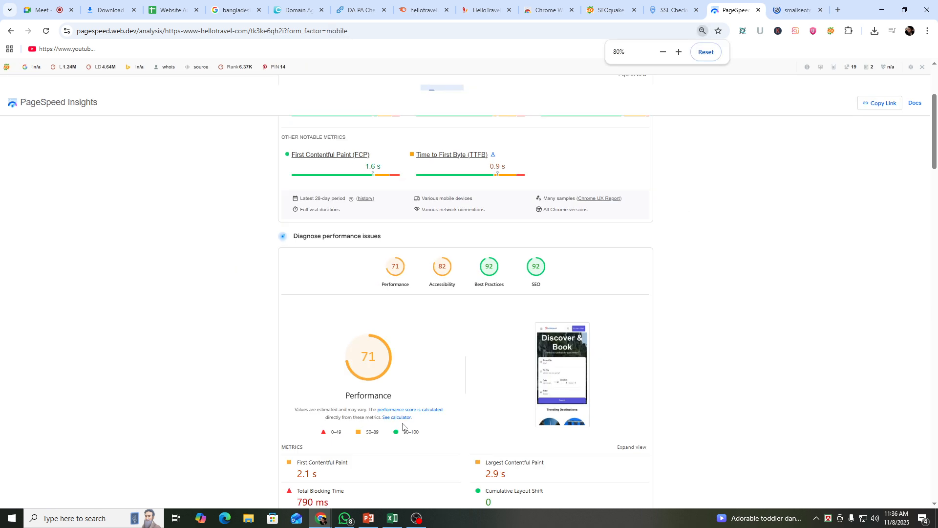
pyautogui.hotkey('ctrl', '-')
pyautogui.scroll(1, 626, 152)
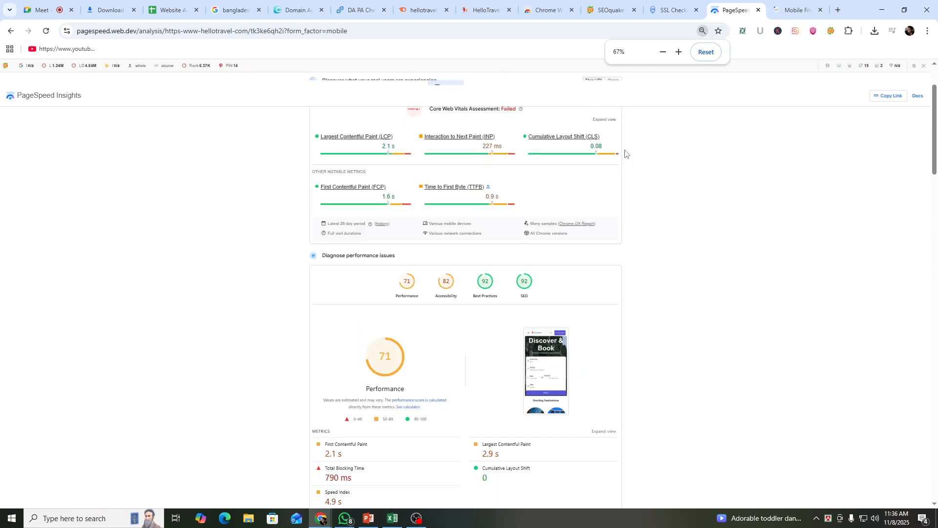
pyautogui.scroll(-6, 518, 266)
pyautogui.scroll(8, 518, 266)
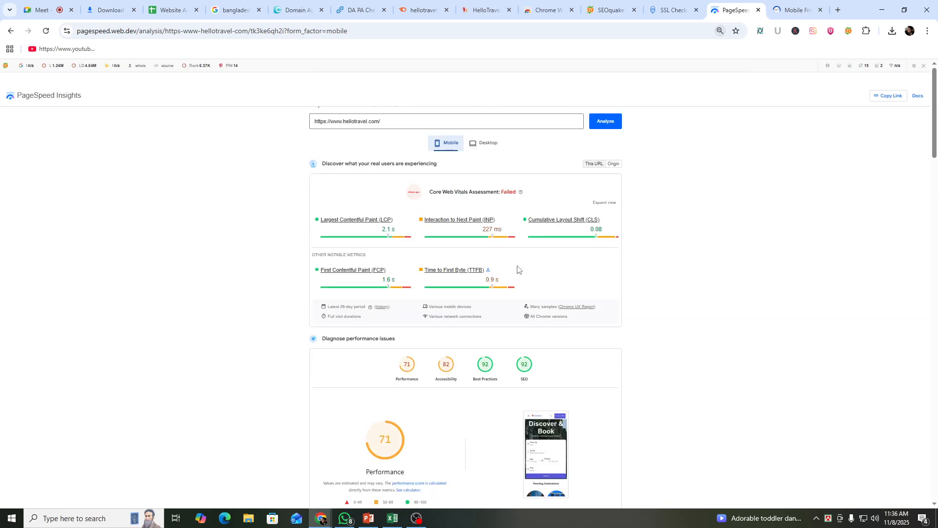
# - Capture the whole screen with the mobile PageSpeed report and upload the screenshot to prnt.sc
pyautogui.click(816, 518)
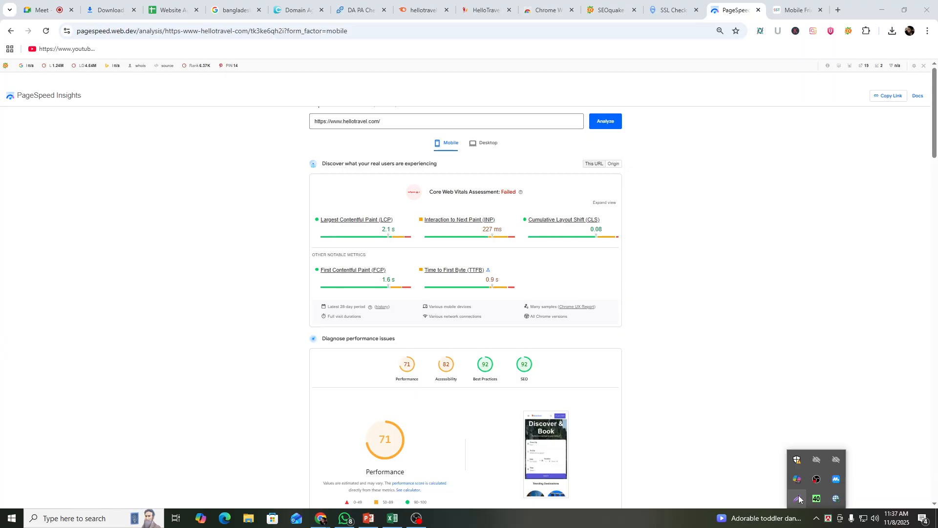
pyautogui.click(799, 498)
pyautogui.moveTo(0, 0); pyautogui.dragTo(937, 378)
pyautogui.moveTo(935, 433); pyautogui.dragTo(937, 527)
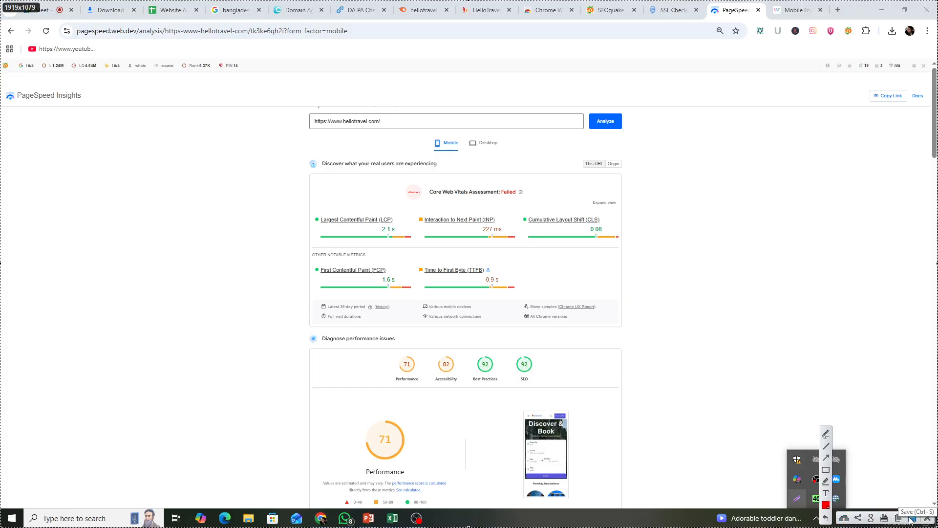
pyautogui.click(844, 517)
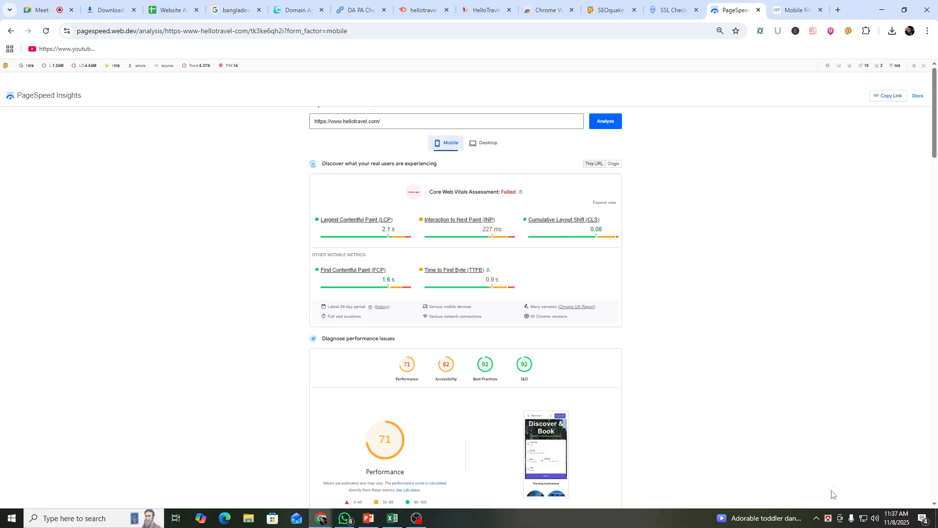
pyautogui.click(392, 518)
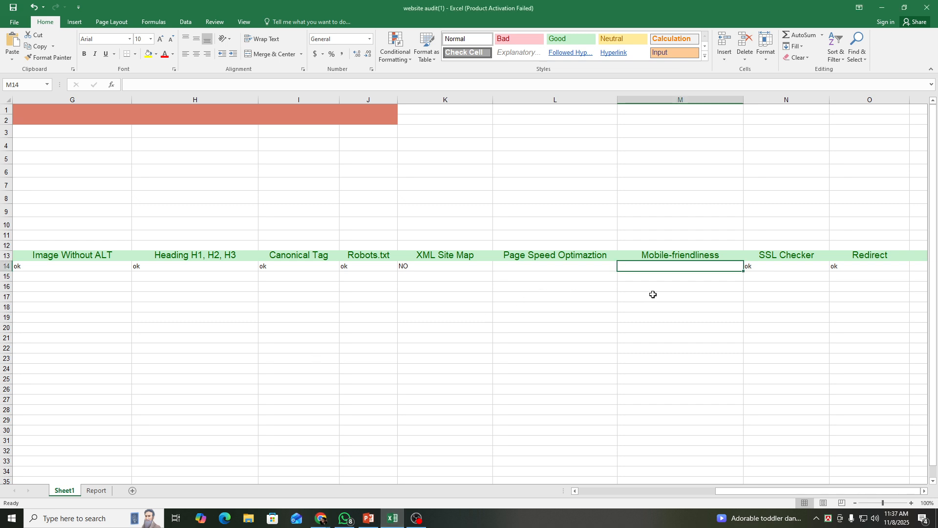
pyautogui.click(545, 269)
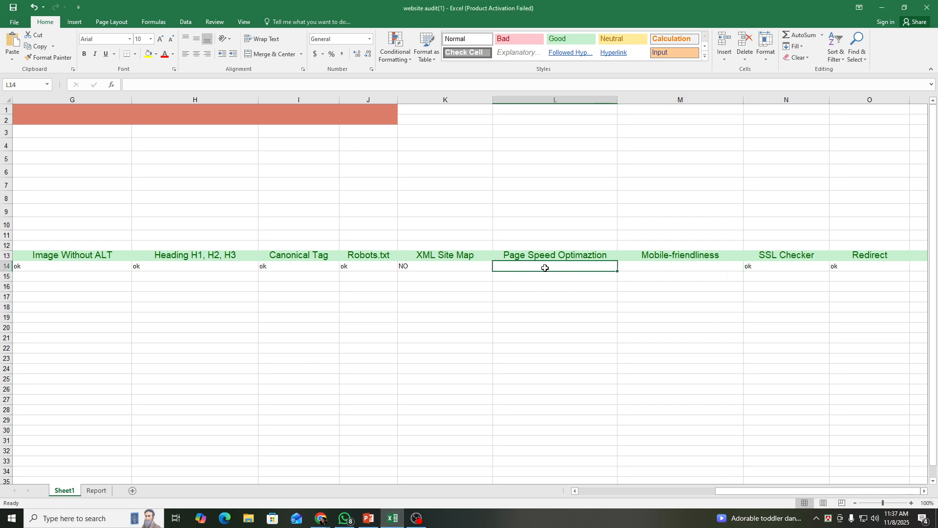
pyautogui.write('https://prnt.sc/UcbJiyMrhKZy')
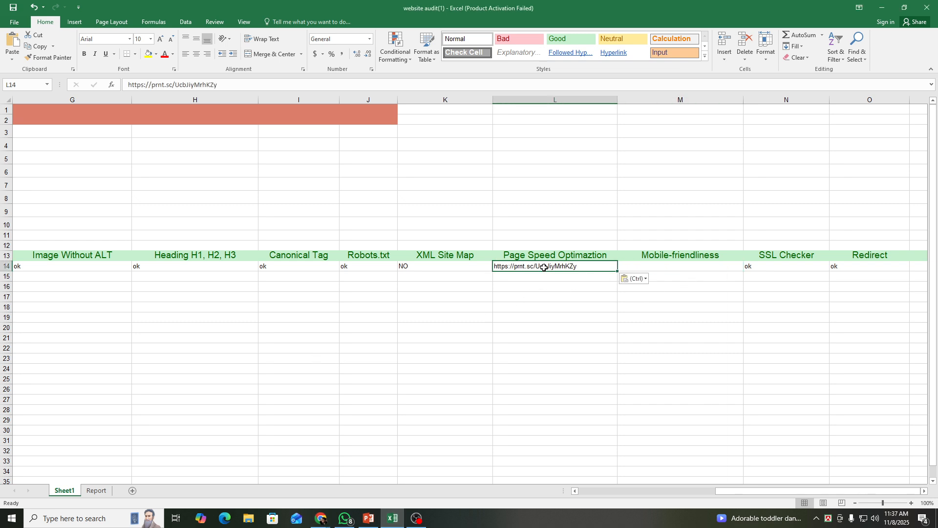
pyautogui.click(553, 298)
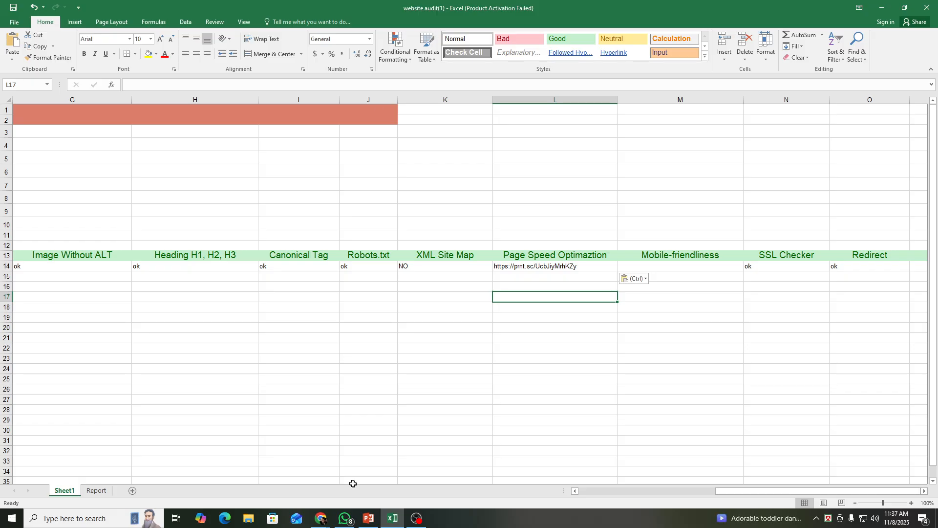
# - Switch back to PageSpeed Insights in Chrome, show the desktop report and capture the whole screen
pyautogui.moveTo(321, 519)
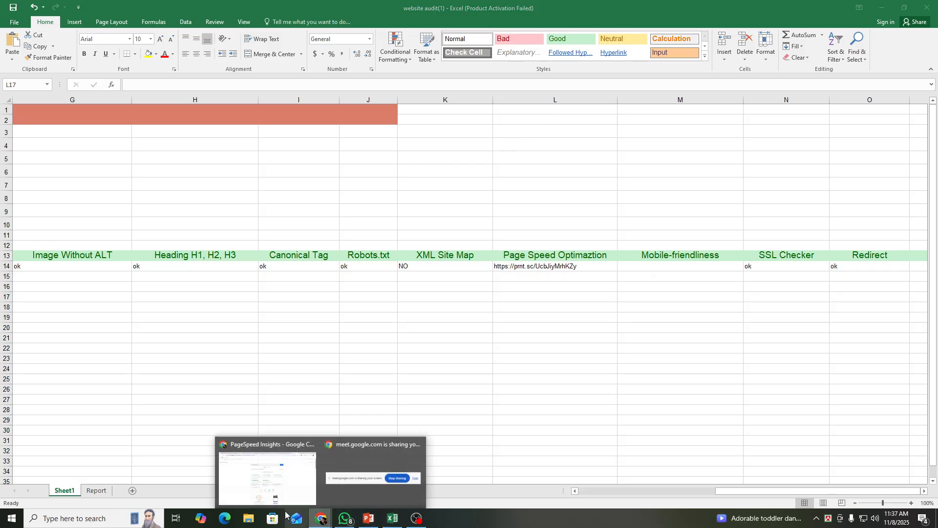
pyautogui.click(277, 494)
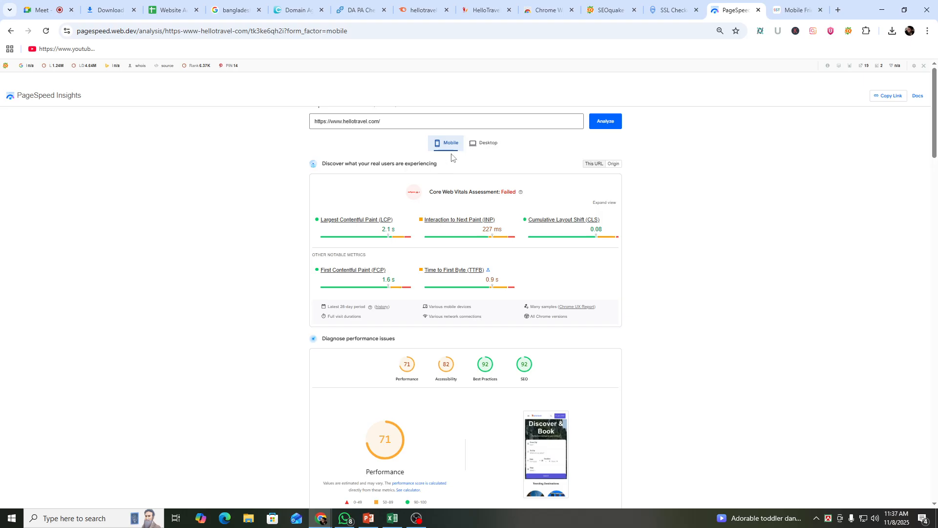
pyautogui.click(488, 146)
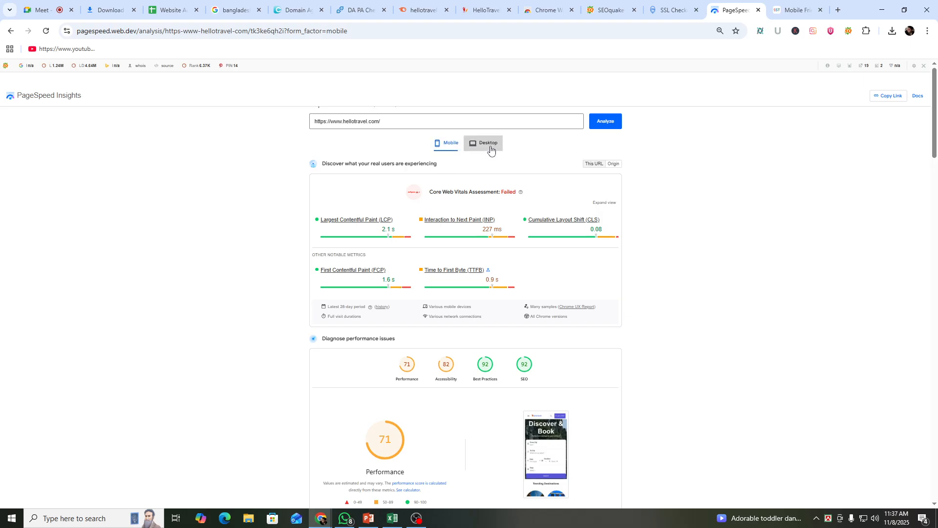
pyautogui.click(816, 518)
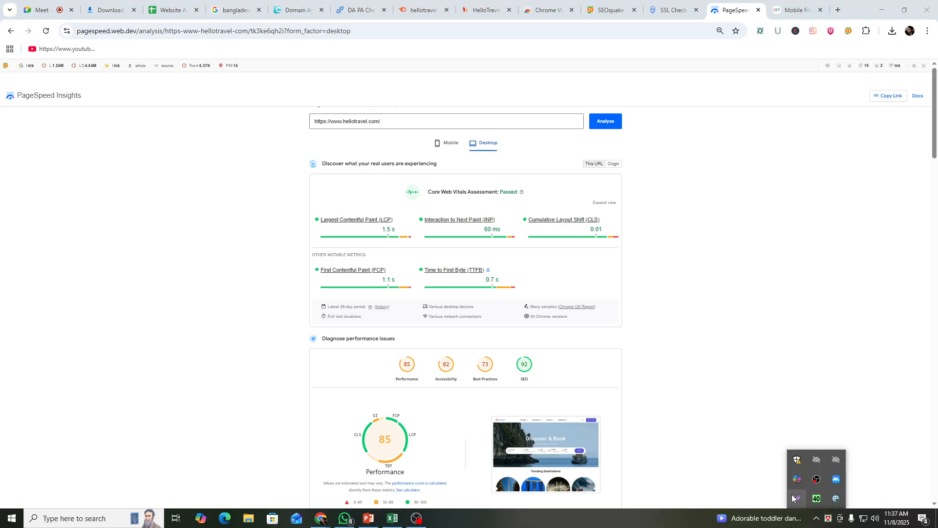
pyautogui.click(797, 498)
pyautogui.moveTo(0, 0); pyautogui.dragTo(937, 527)
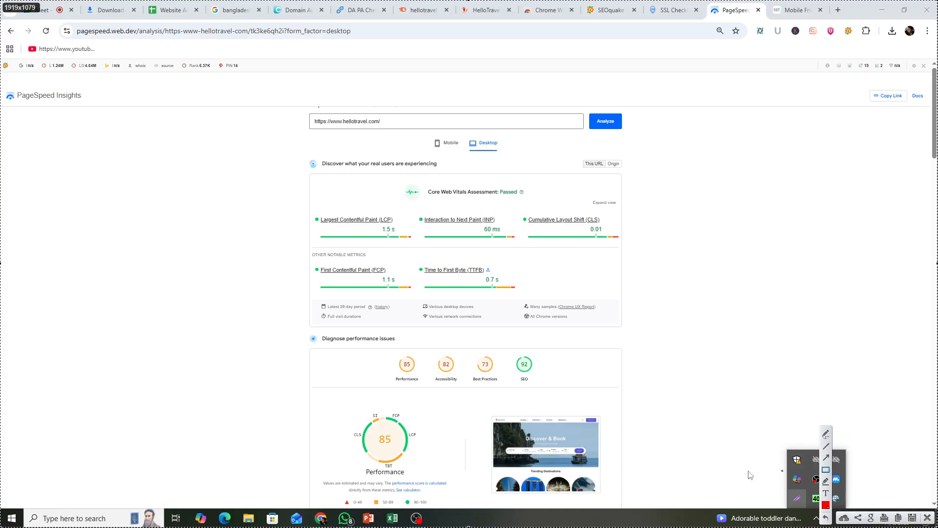
# - Outline the Desktop tab and the four diagnosis scores with red rectangles, and draw an arrow to the performance score
pyautogui.moveTo(462, 137); pyautogui.dragTo(509, 151)
pyautogui.moveTo(354, 339)
pyautogui.mouseDown()
pyautogui.moveTo(521, 404)
pyautogui.moveTo(585, 389)
pyautogui.mouseUp()
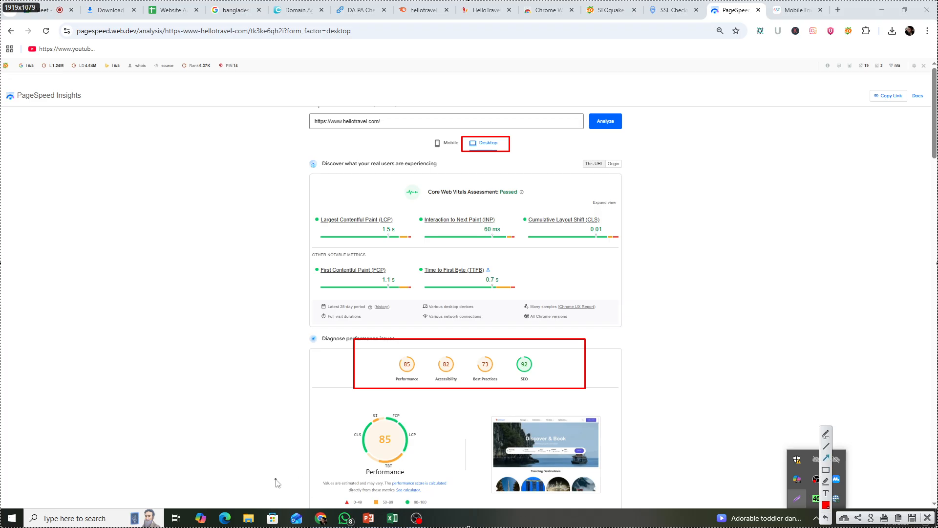
pyautogui.moveTo(310, 473); pyautogui.dragTo(386, 441)
pyautogui.click(845, 519)
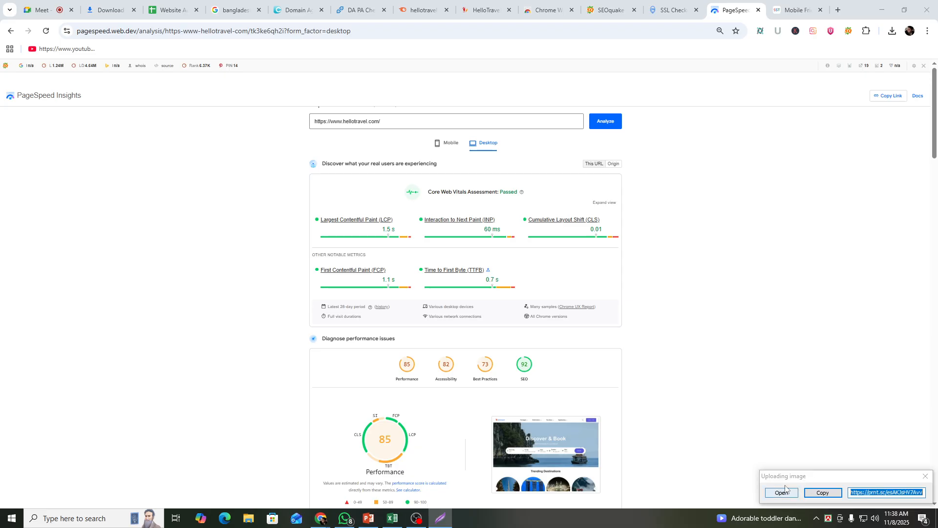
pyautogui.click(824, 493)
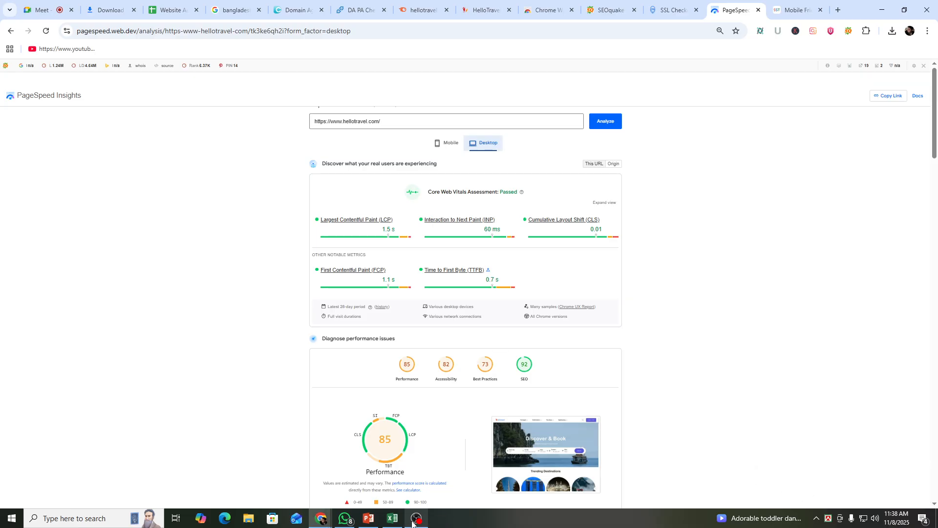
pyautogui.click(392, 518)
pyautogui.click(536, 278)
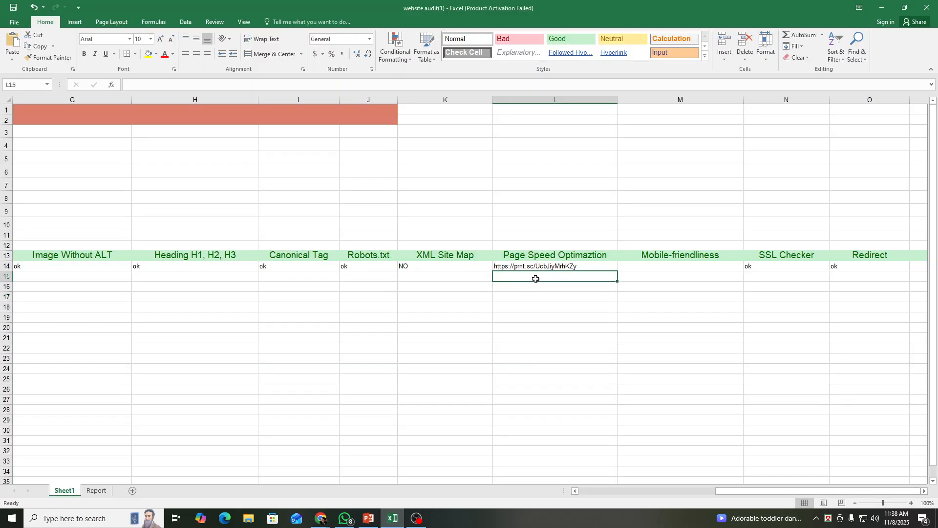
pyautogui.hotkey('ctrl', 'v')
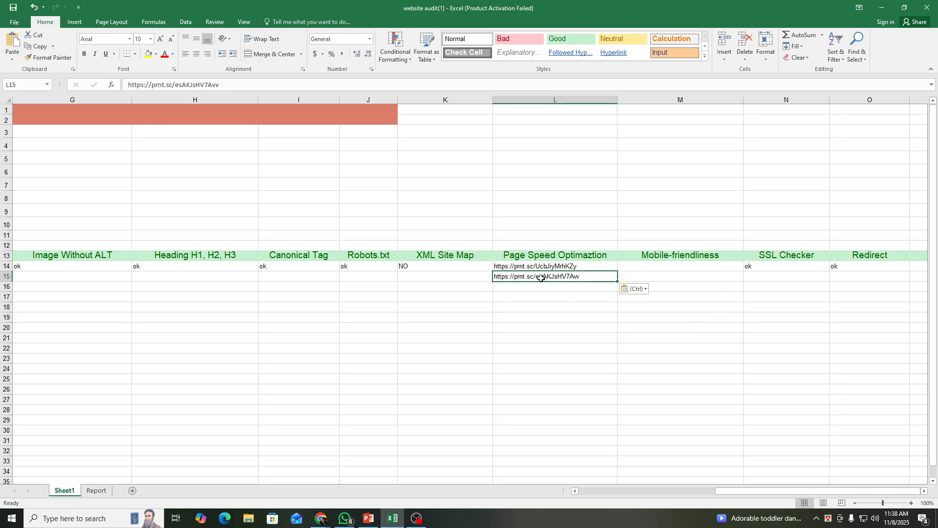
pyautogui.click(579, 266)
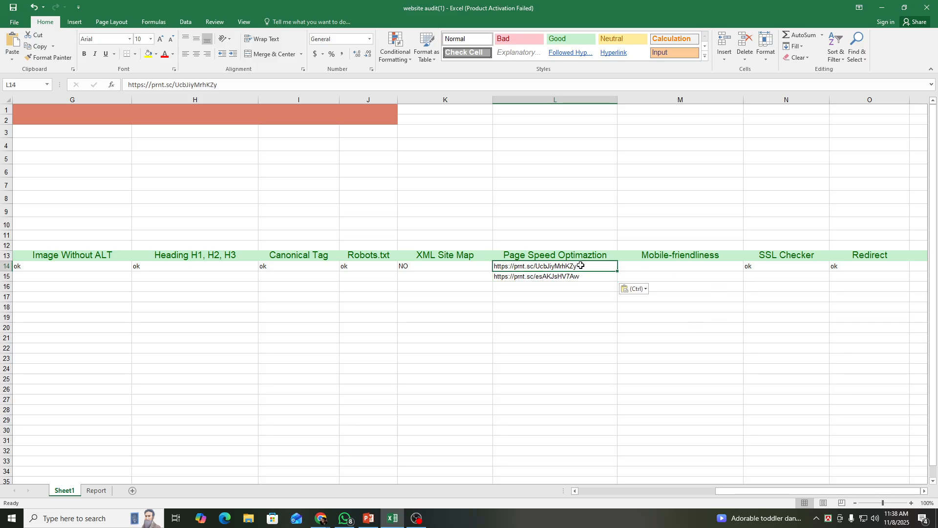
# - Switch to the mobile-friendly test in Chrome, show its hellotravel.com result section and capture the whole screen
pyautogui.click(321, 518)
pyautogui.click(261, 477)
pyautogui.hotkey('ctrl', 'Tab')
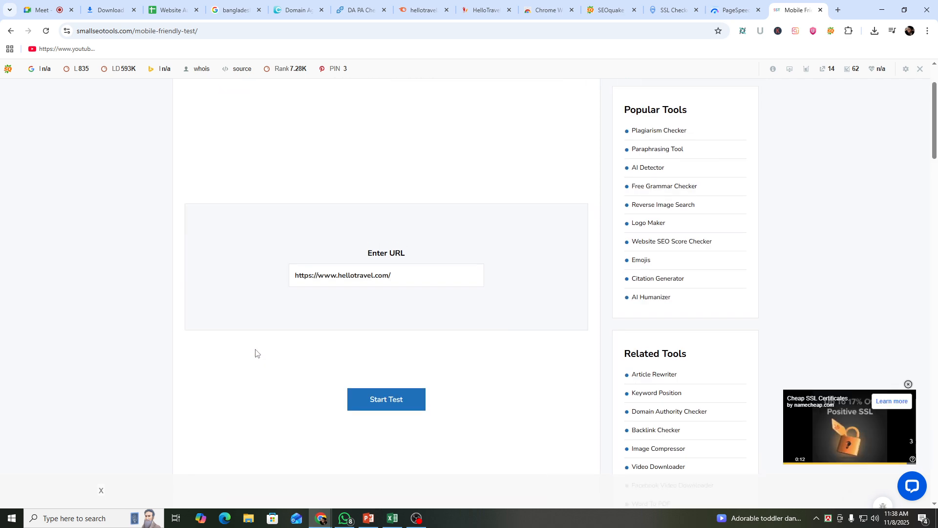
pyautogui.scroll(2, 258, 353)
pyautogui.scroll(-4, 258, 355)
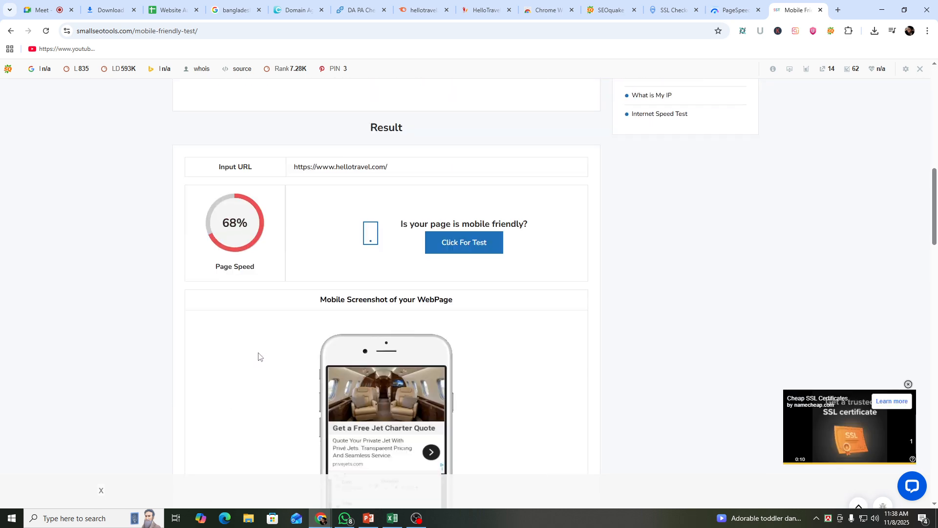
pyautogui.click(816, 518)
pyautogui.click(836, 479)
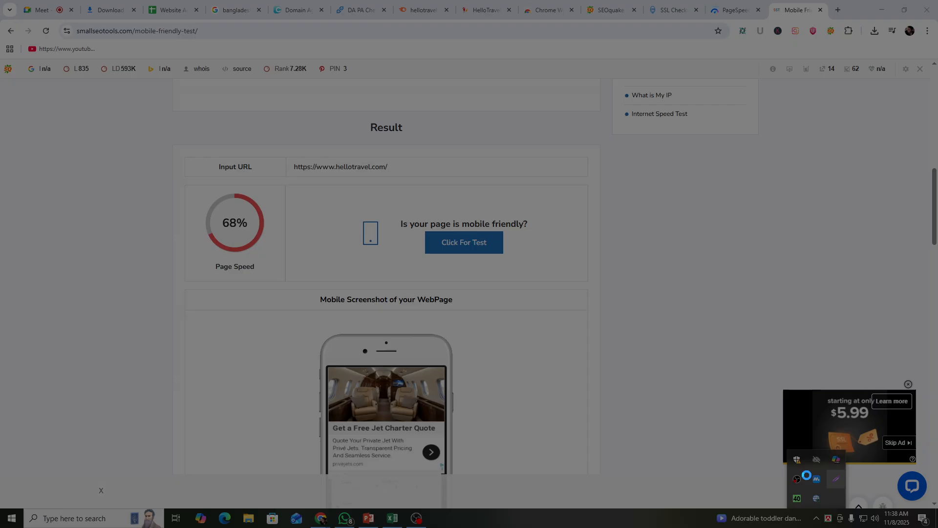
pyautogui.moveTo(1, 3); pyautogui.dragTo(937, 527)
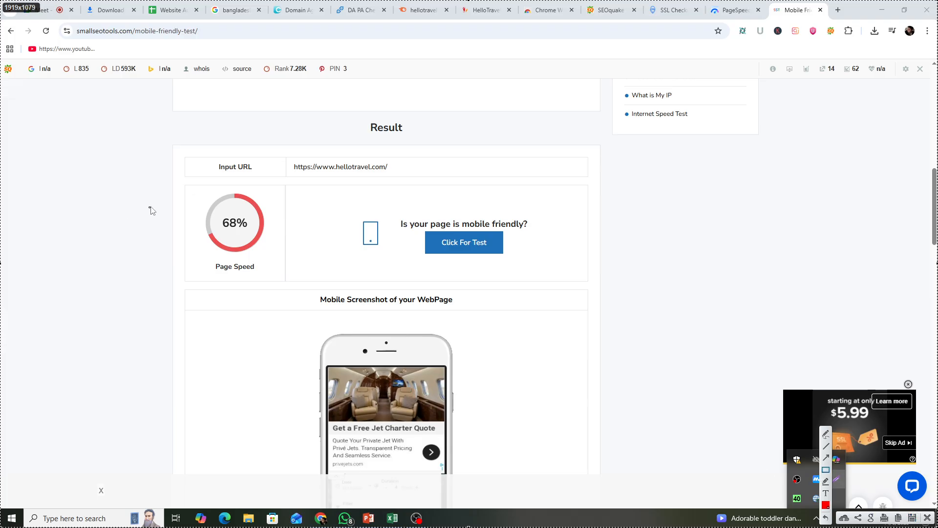
# - Mark the page speed score in the capture with a red rectangle and an arrow, and save the screenshot as a PNG
pyautogui.moveTo(145, 169); pyautogui.dragTo(371, 275)
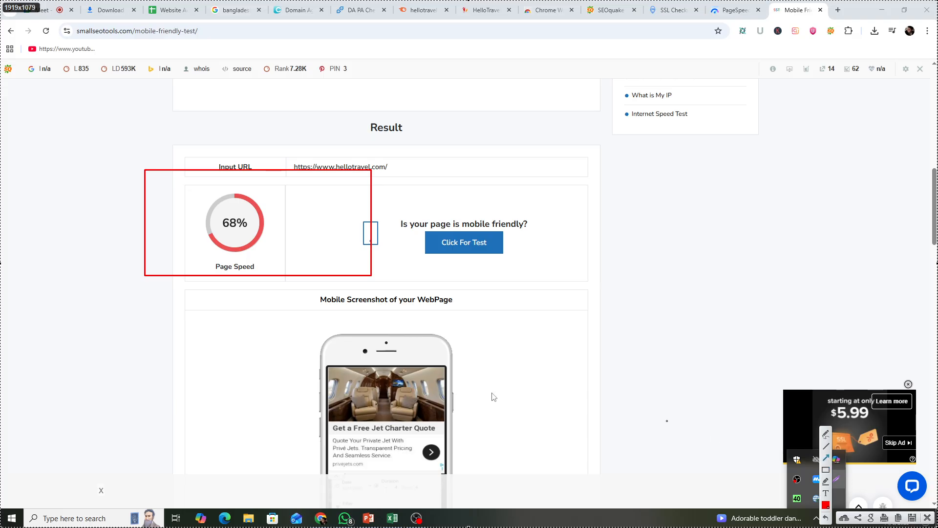
pyautogui.moveTo(102, 397); pyautogui.dragTo(226, 233)
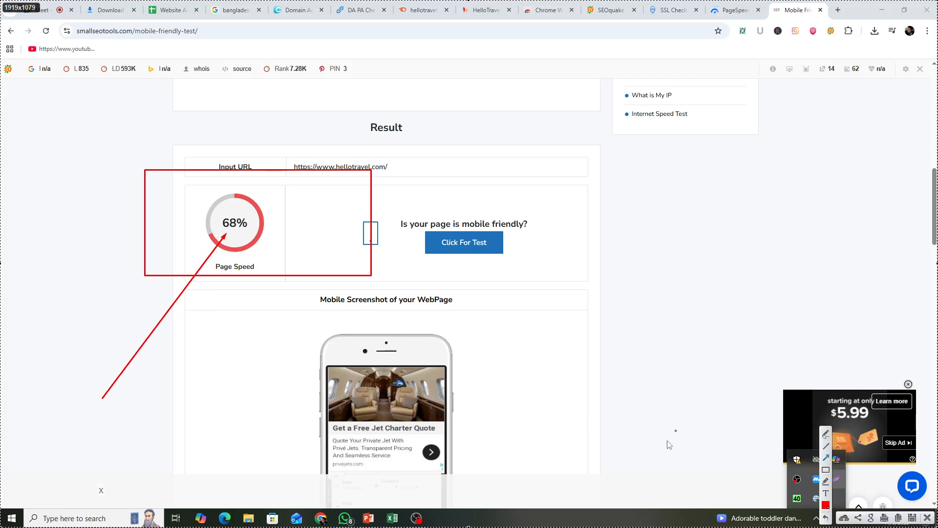
pyautogui.click(912, 518)
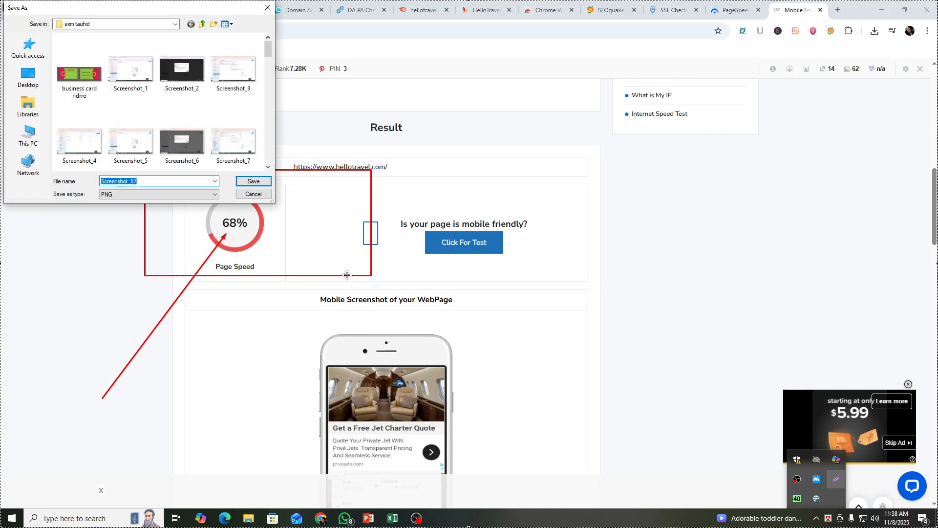
pyautogui.click(254, 181)
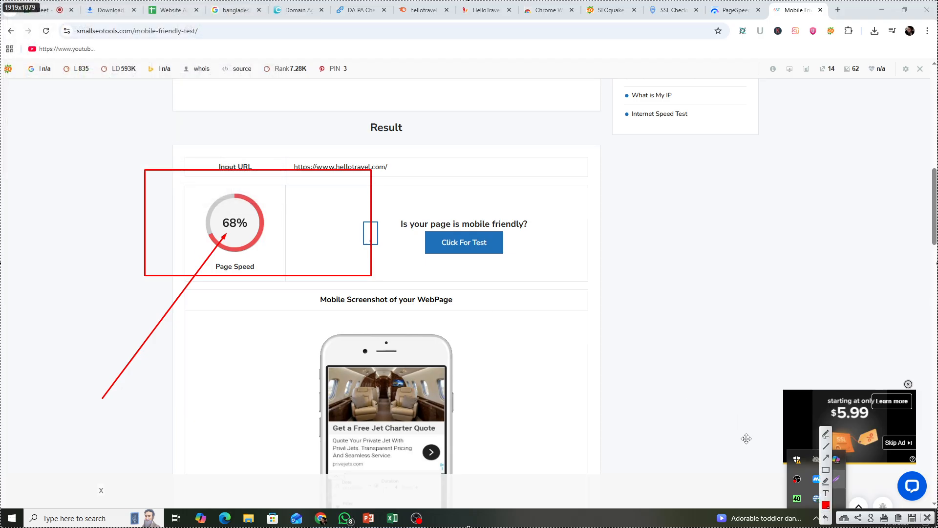
pyautogui.click(845, 519)
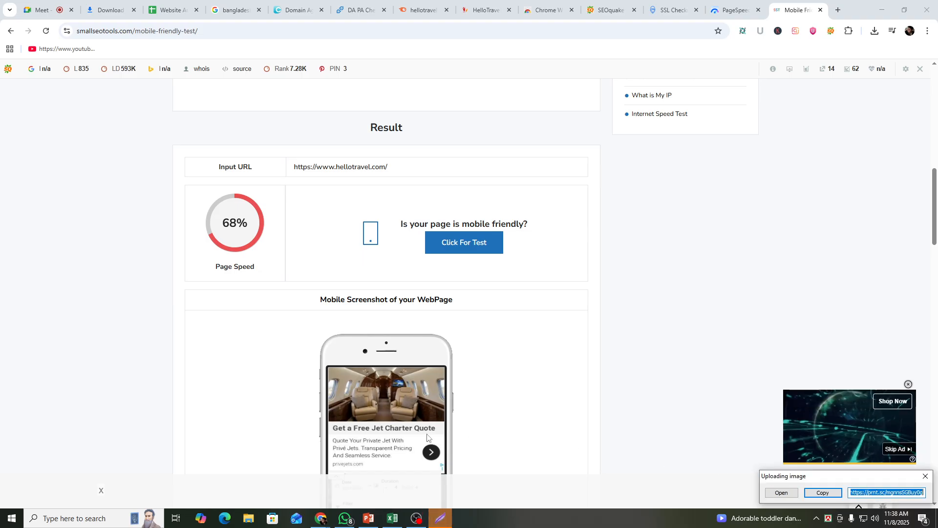
pyautogui.click(824, 492)
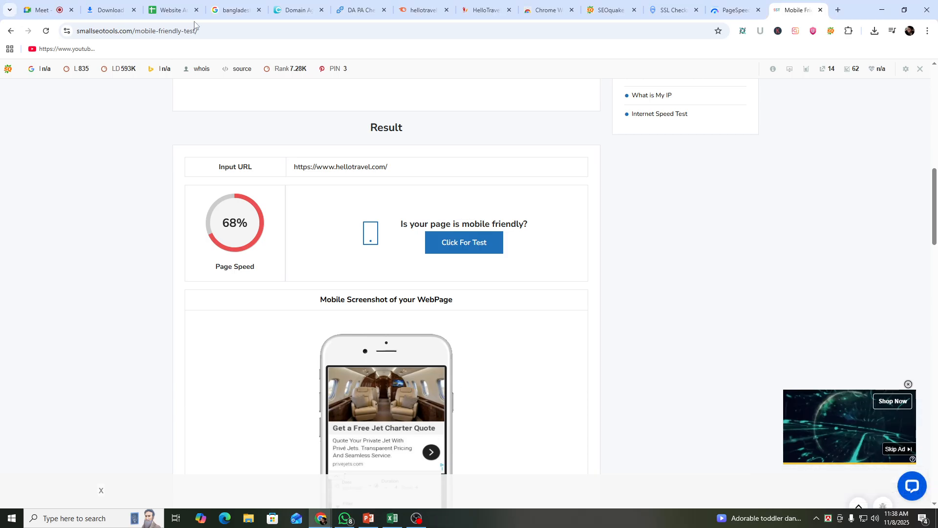
pyautogui.click(395, 521)
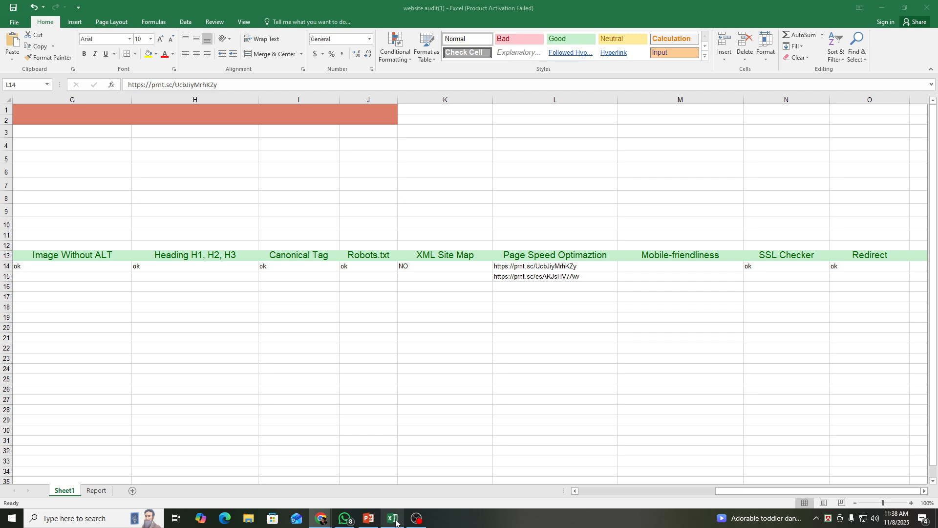
pyautogui.click(684, 264)
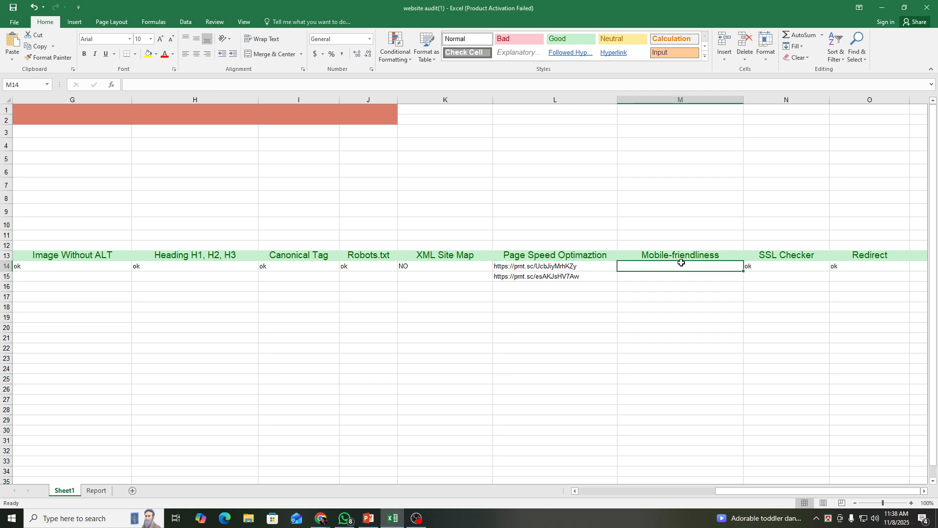
pyautogui.hotkey('ctrl', 'v')
pyautogui.click(683, 367)
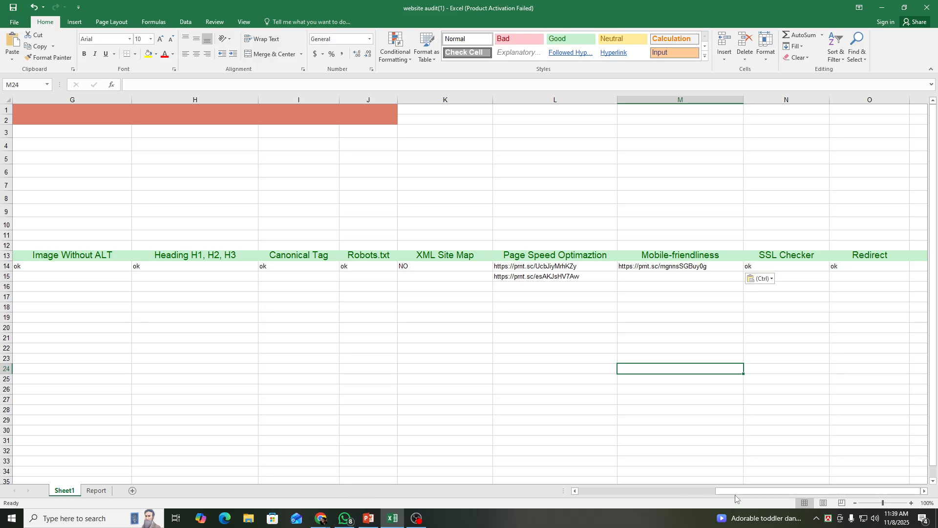
# - Enter NO in the Indexable pages cell B14
pyautogui.moveTo(726, 495); pyautogui.dragTo(588, 498)
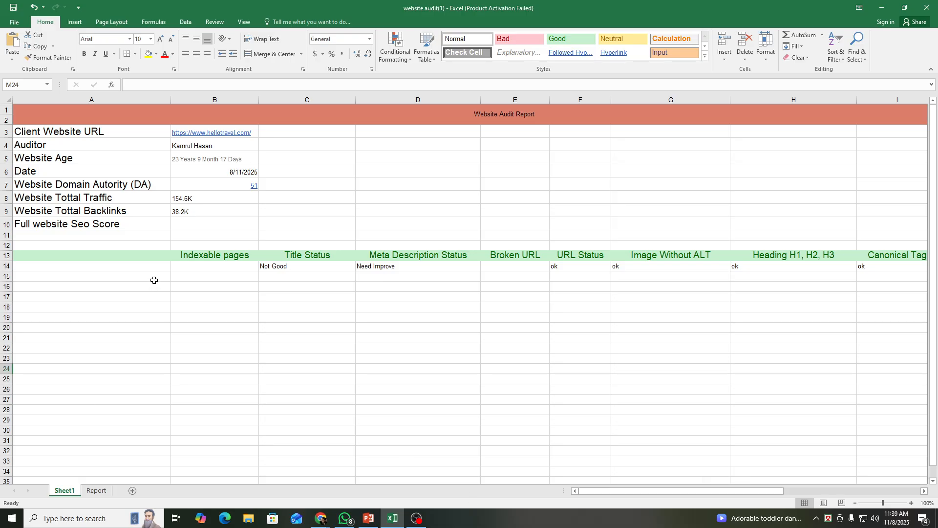
pyautogui.click(218, 267)
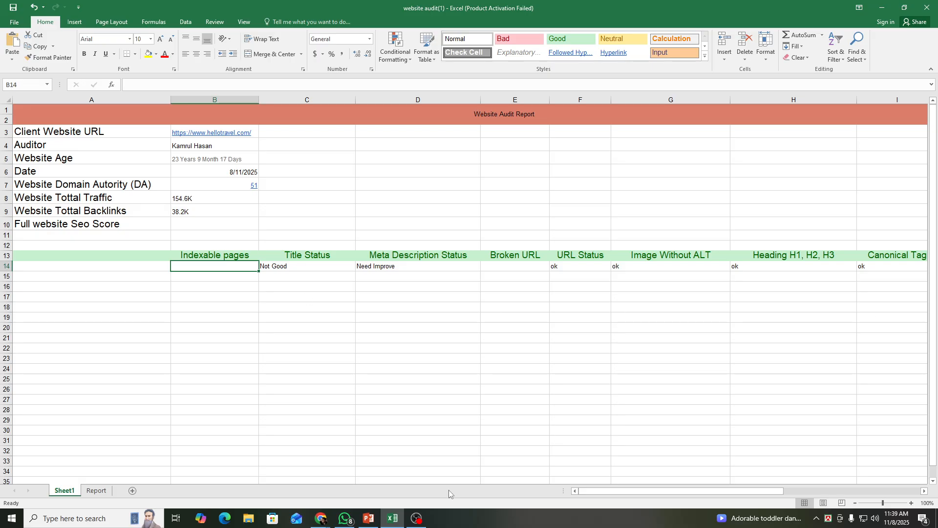
pyautogui.moveTo(596, 491)
pyautogui.mouseDown()
pyautogui.moveTo(665, 498)
pyautogui.moveTo(585, 493)
pyautogui.mouseUp()
pyautogui.write('o')
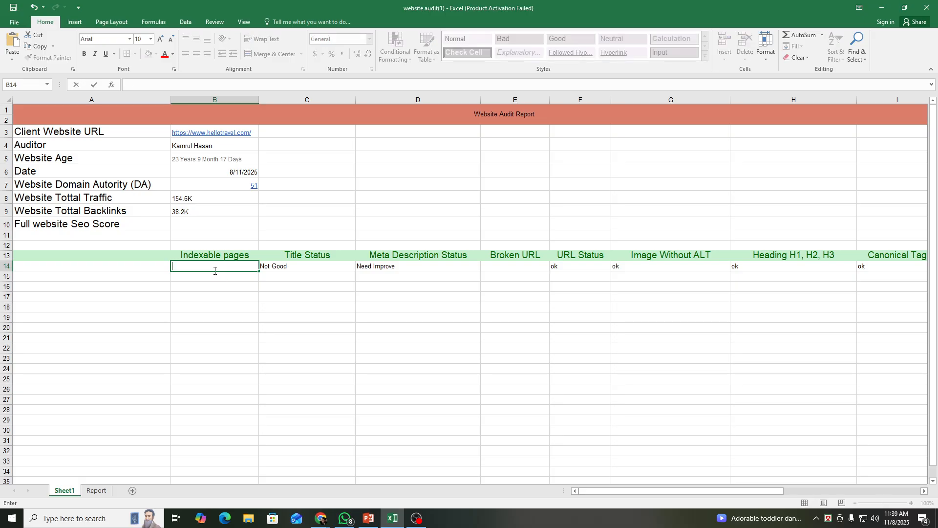
pyautogui.click(266, 279)
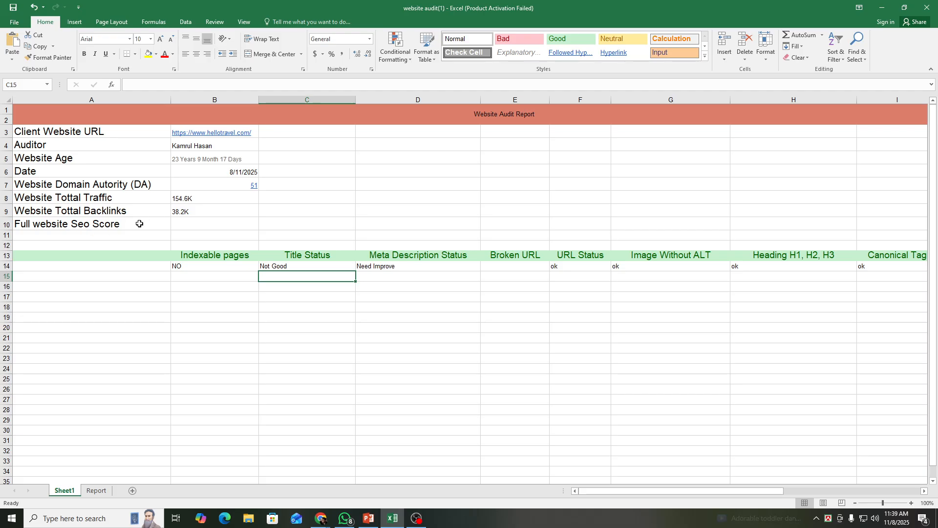
# - For the full website SEO score, switch to Chrome, search for "seo optimizer" in a new tab and open the SEOptimer site
pyautogui.click(59, 222)
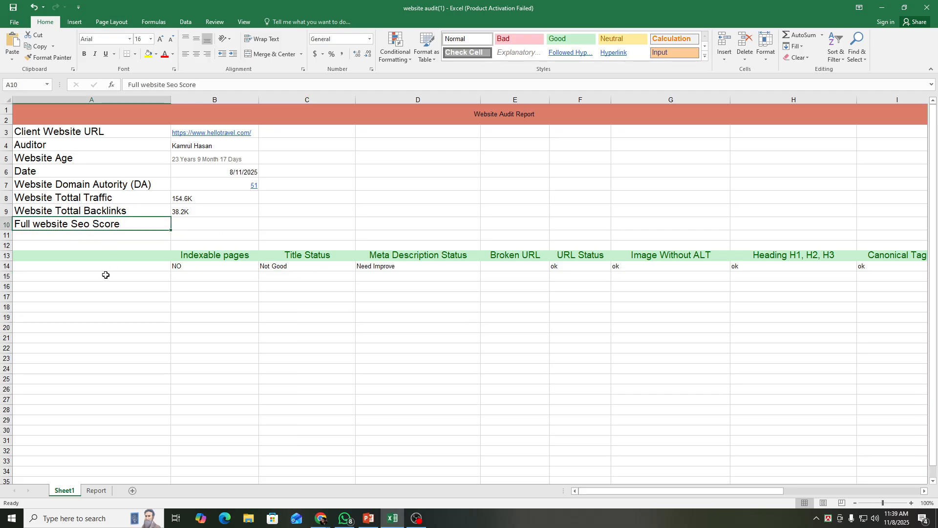
pyautogui.click(320, 519)
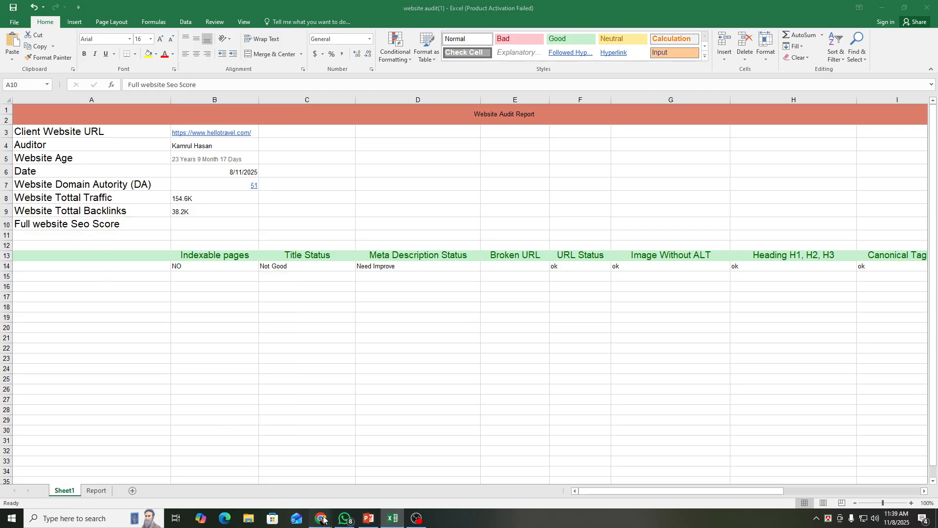
pyautogui.click(289, 493)
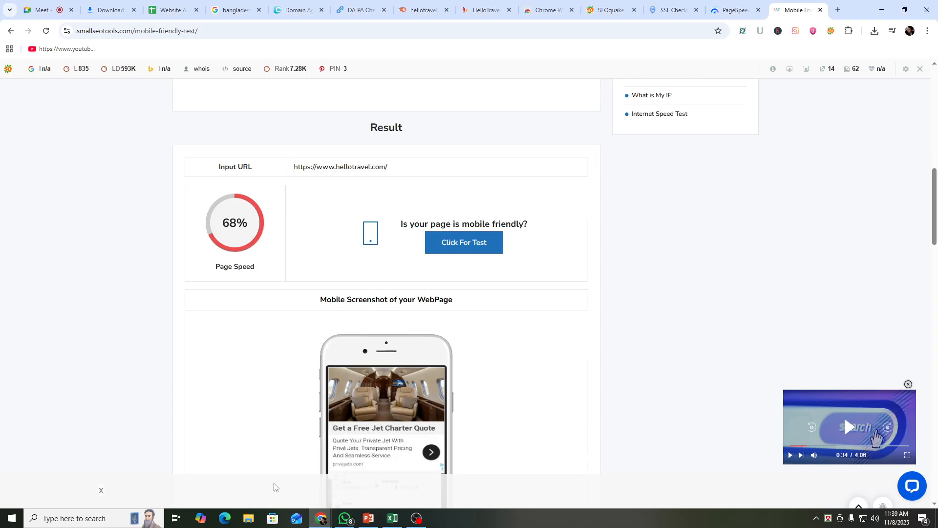
pyautogui.click(838, 10)
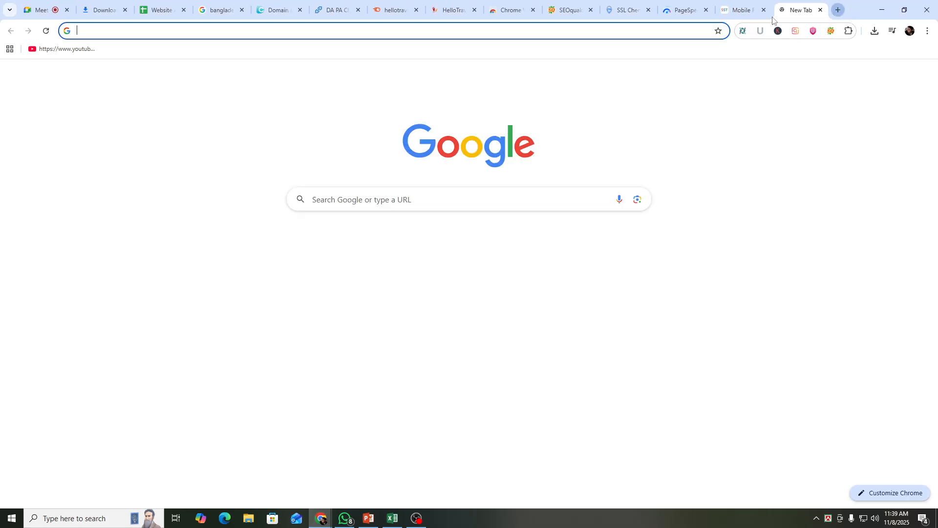
pyautogui.click(452, 37)
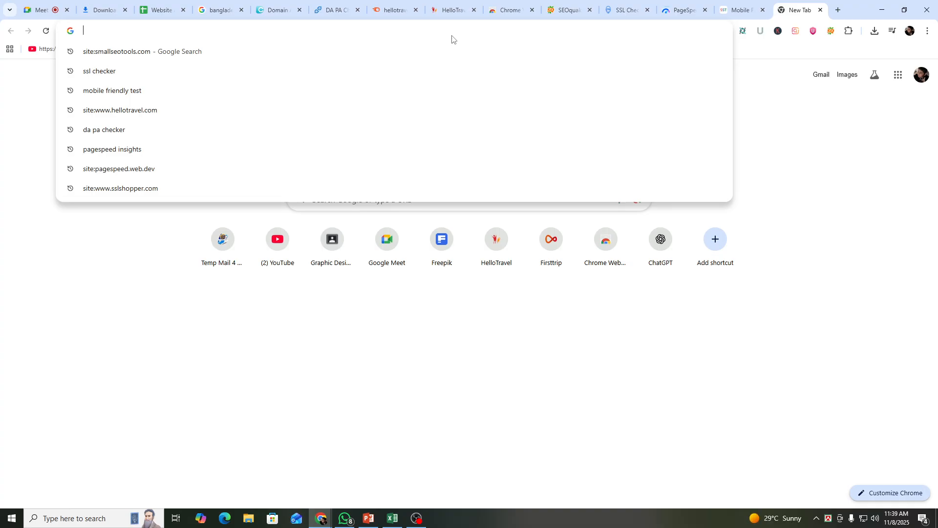
pyautogui.write('s')
pyautogui.write('eo')
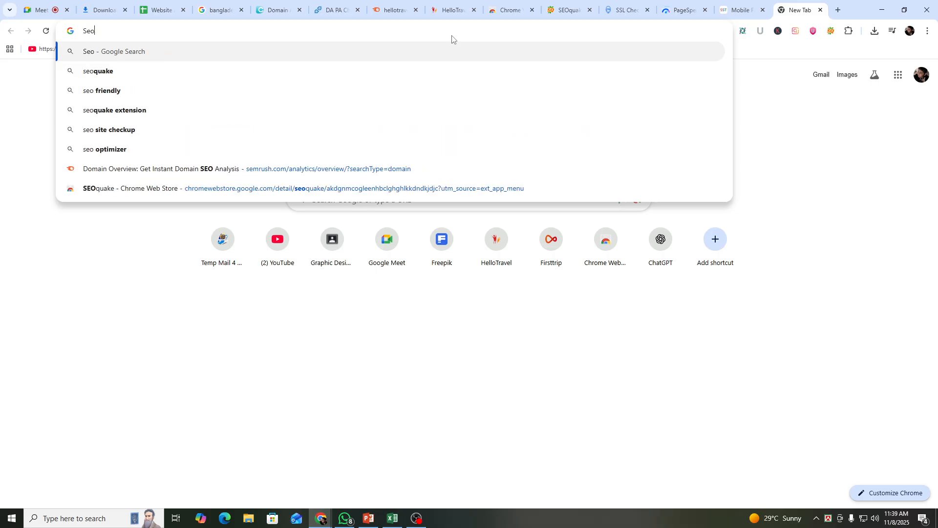
pyautogui.click(118, 155)
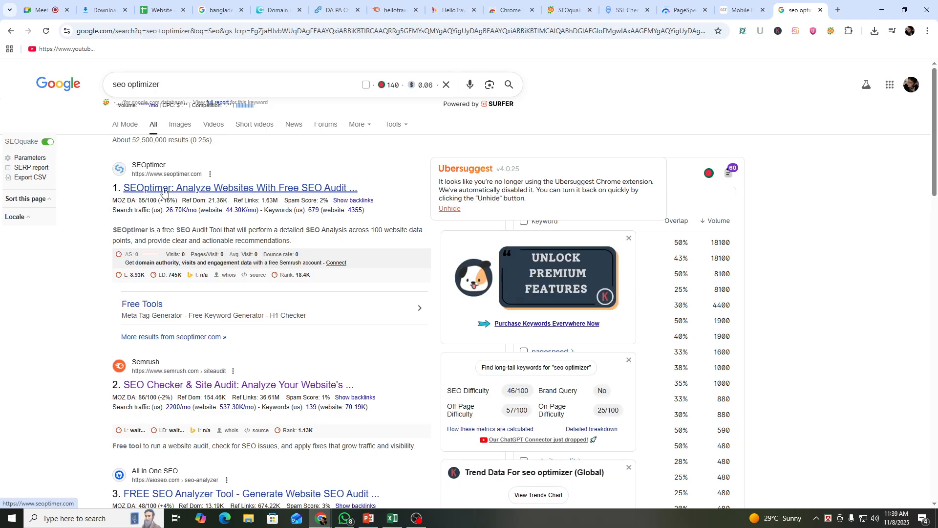
pyautogui.click(164, 191)
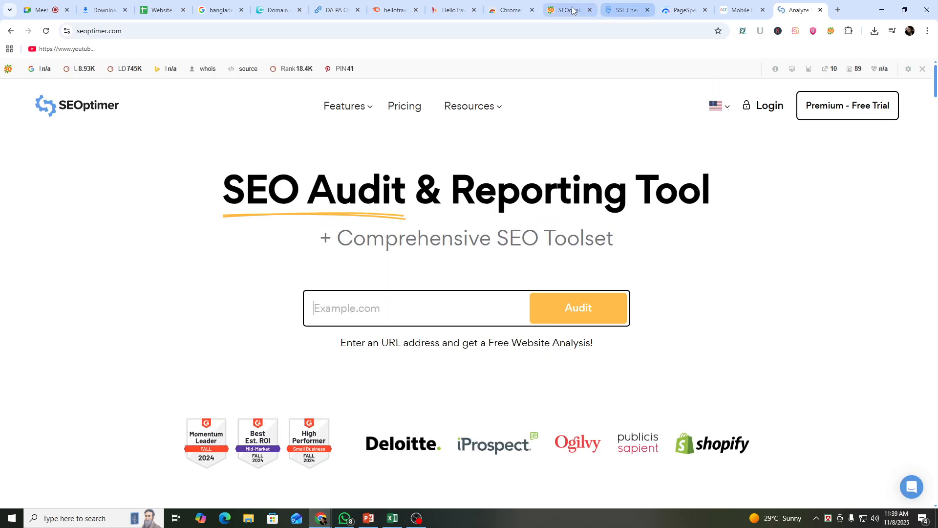
pyautogui.click(450, 10)
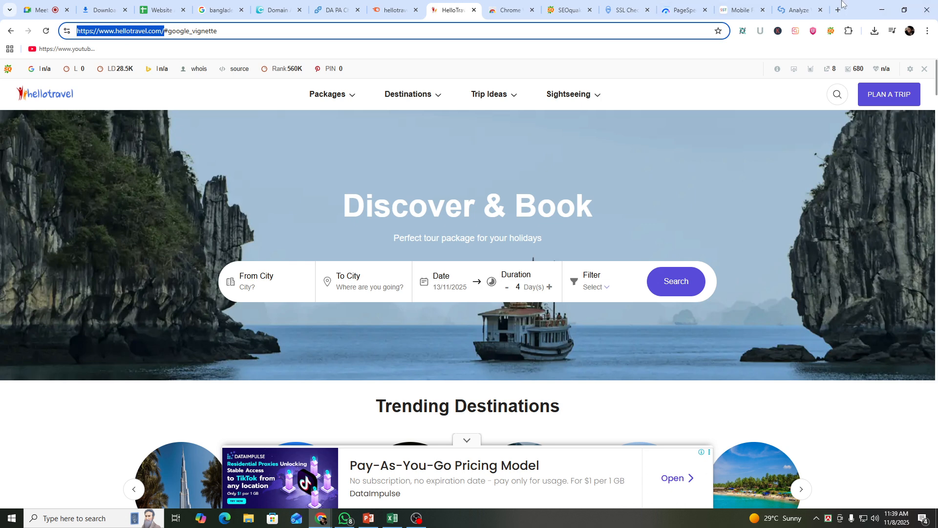
pyautogui.click(798, 10)
pyautogui.hotkey('ctrl', 'v')
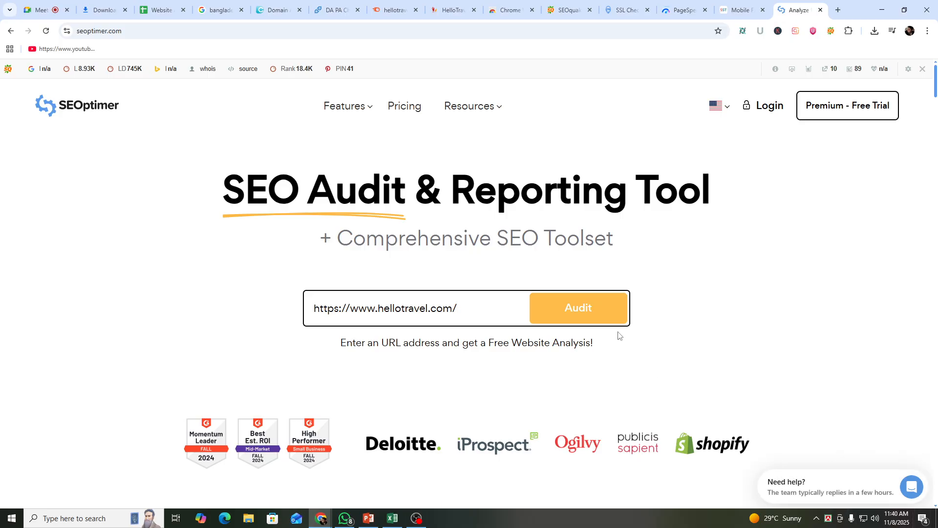
pyautogui.click(592, 315)
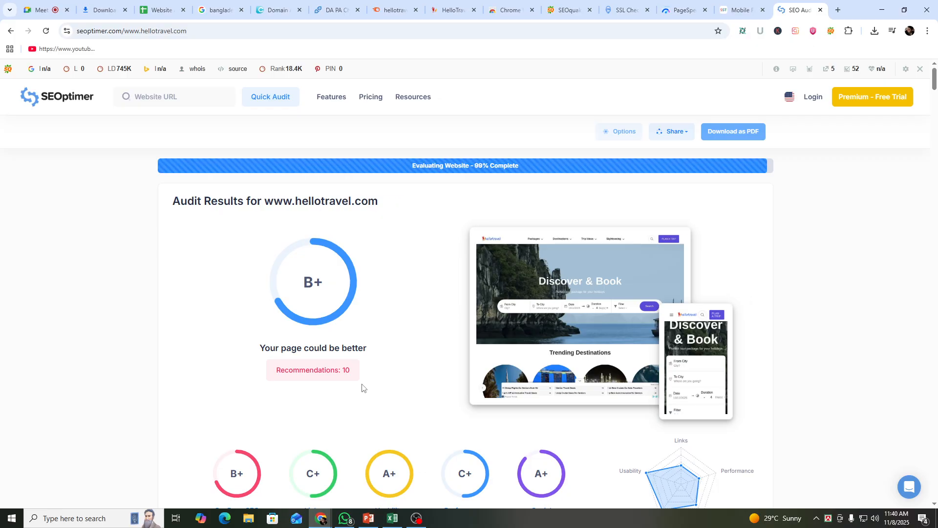
# - Review the SEOptimer audit results for hellotravel.com, including the overall grade and the on-page SEO findings for title and meta description
pyautogui.scroll(-4, 362, 388)
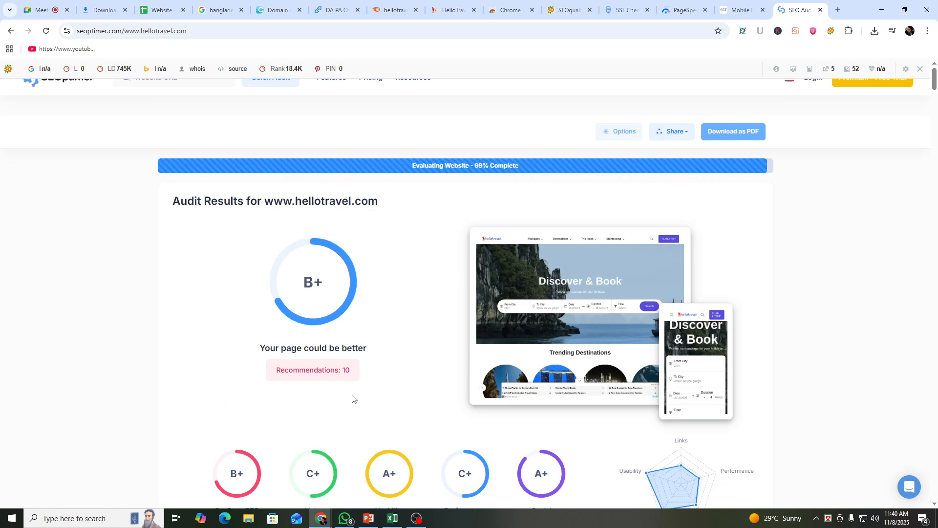
pyautogui.scroll(-15, 352, 397)
pyautogui.scroll(-10, 341, 454)
pyautogui.scroll(20, 349, 455)
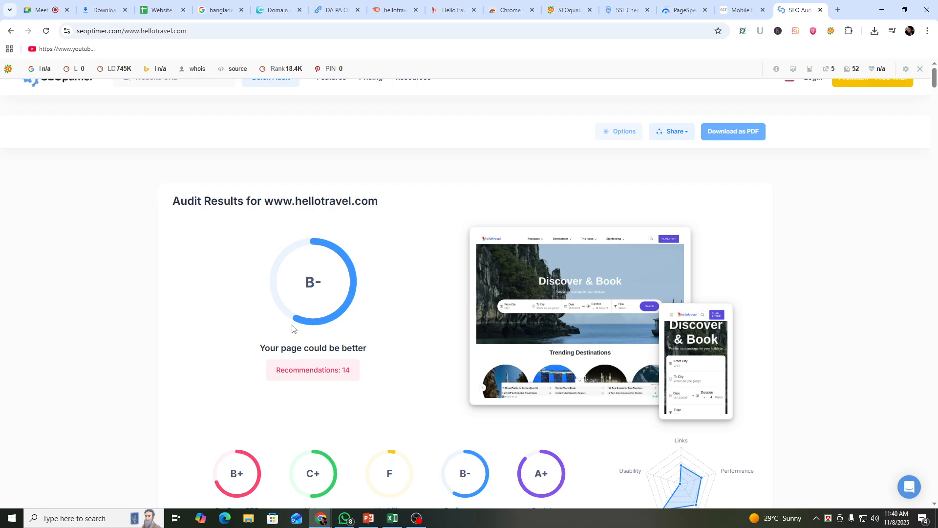
pyautogui.scroll(-9, 246, 214)
pyautogui.scroll(9, 260, 225)
pyautogui.scroll(-17, 254, 225)
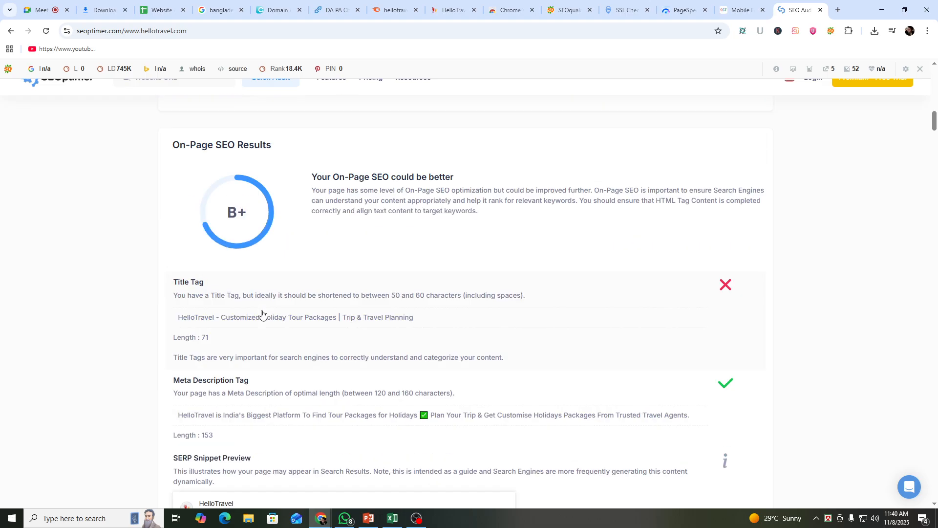
pyautogui.scroll(5, 260, 315)
pyautogui.scroll(-5, 254, 317)
# - Check the Title Status entry in cell C14 of the Excel report, and return to the SEOptimer audit in Chrome
pyautogui.click(392, 518)
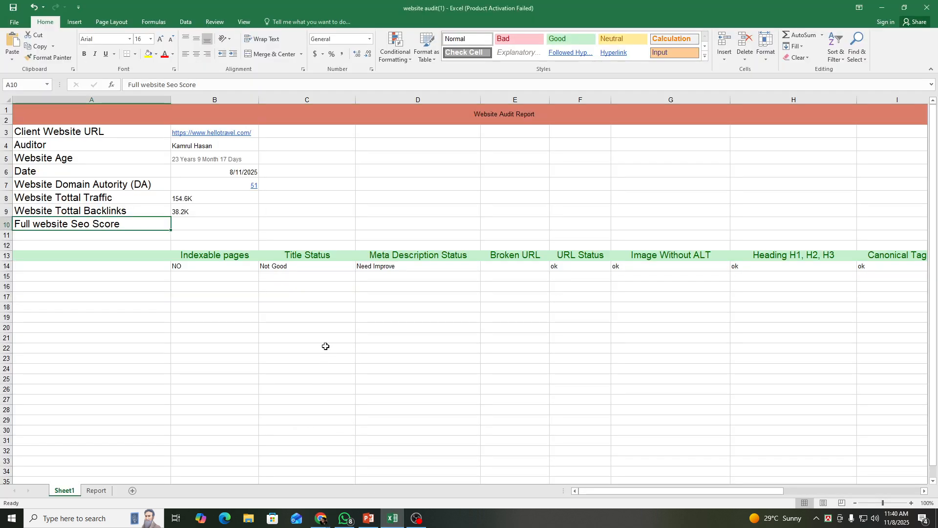
pyautogui.click(303, 264)
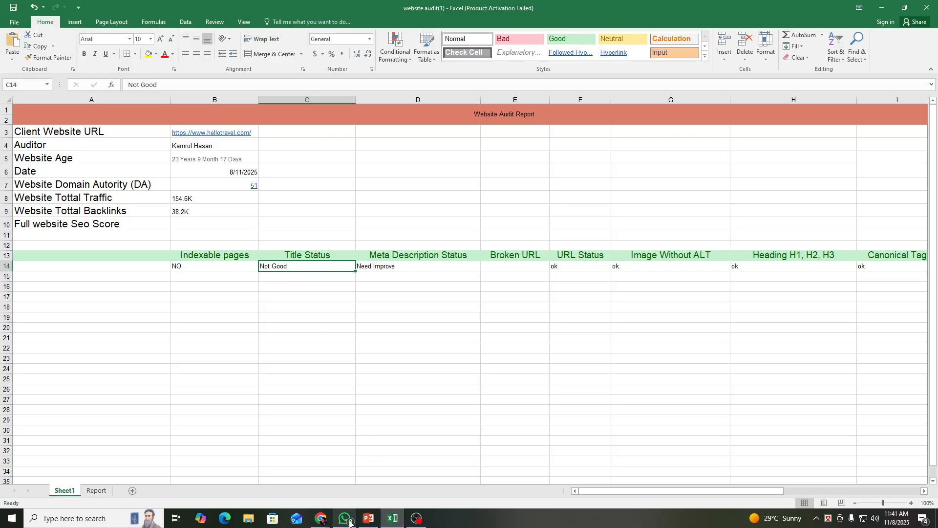
pyautogui.moveTo(321, 518)
pyautogui.click(266, 473)
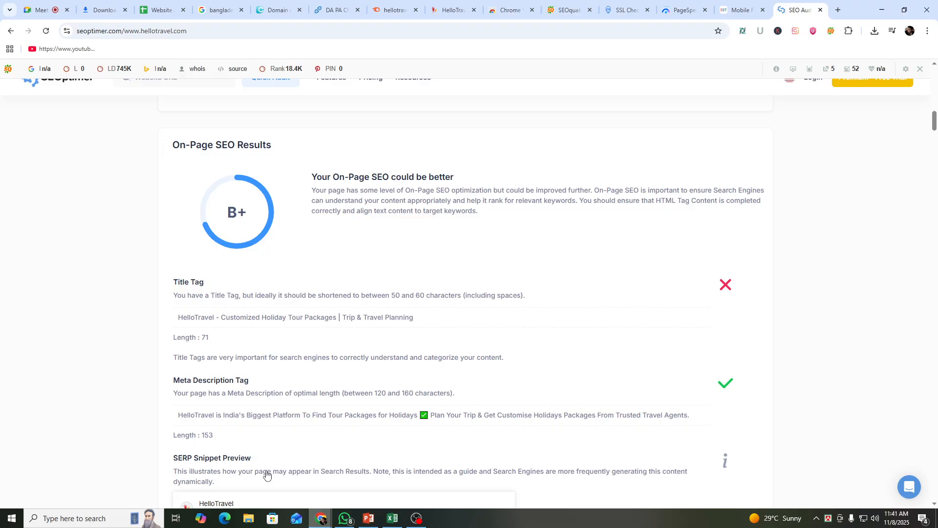
# - Review the remaining on-page checks, the rankings section, and the backlink and link structure results in the SEOptimer audit
pyautogui.scroll(-20, 374, 391)
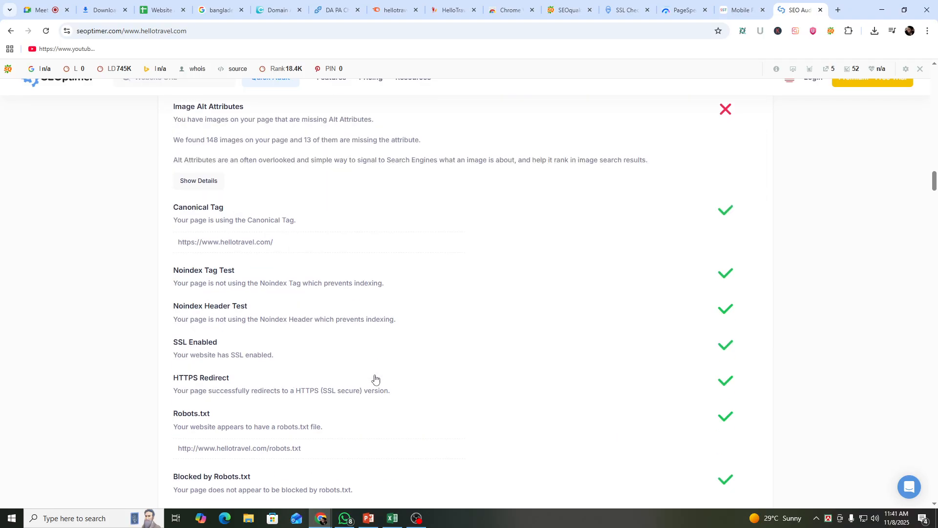
pyautogui.scroll(-20, 375, 381)
pyautogui.scroll(9, 373, 389)
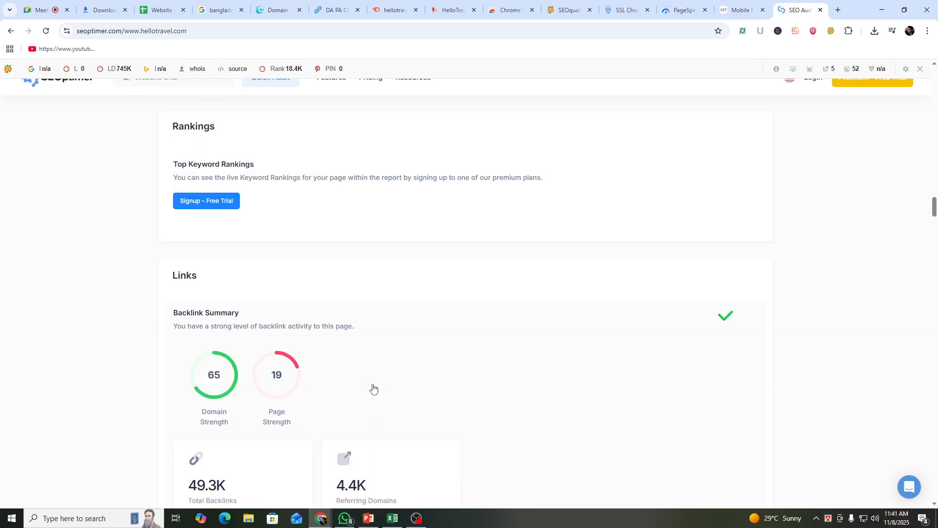
pyautogui.scroll(4, 277, 339)
pyautogui.scroll(-4, 279, 347)
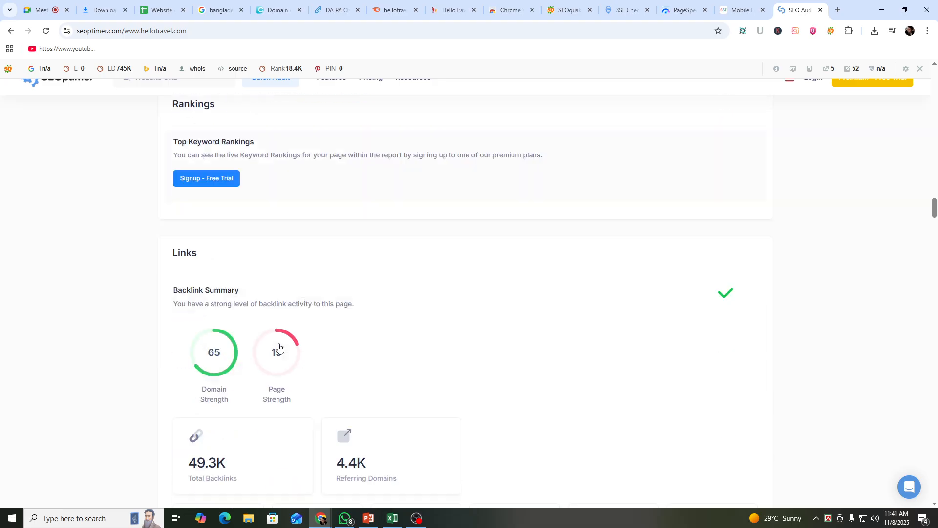
pyautogui.scroll(-3, 279, 347)
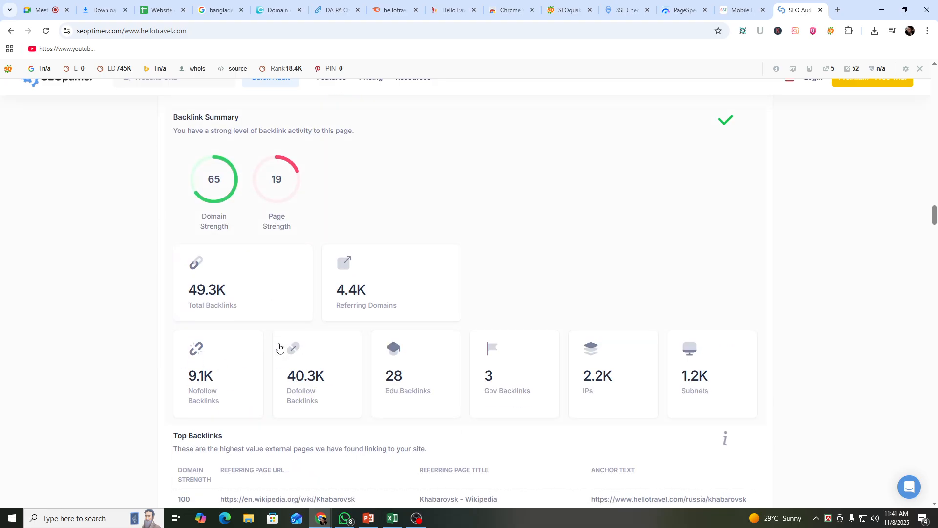
pyautogui.scroll(2, 389, 412)
pyautogui.scroll(-5, 390, 413)
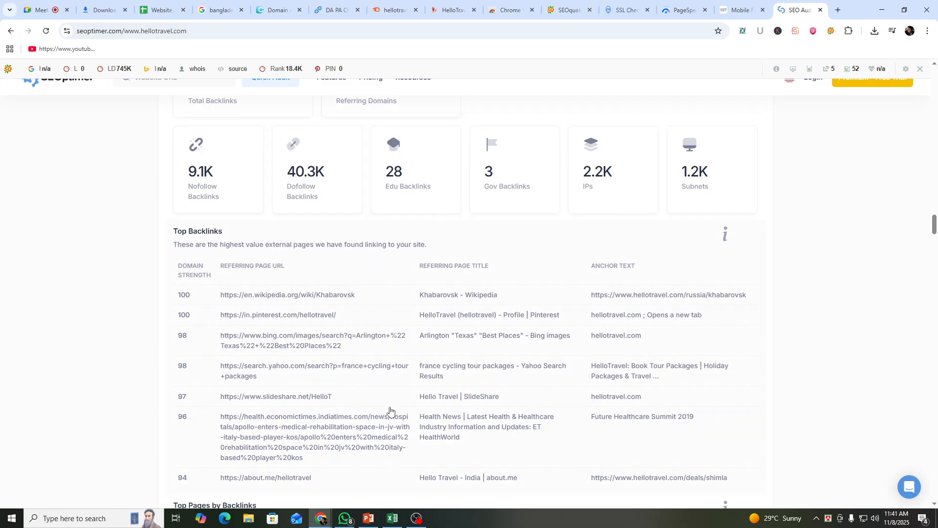
pyautogui.scroll(-8, 390, 410)
pyautogui.scroll(4, 390, 411)
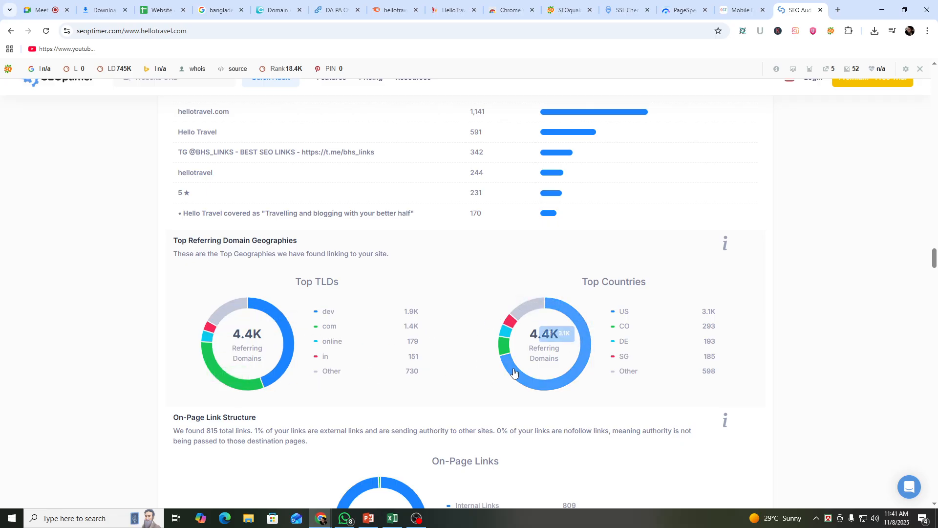
pyautogui.scroll(-4, 264, 400)
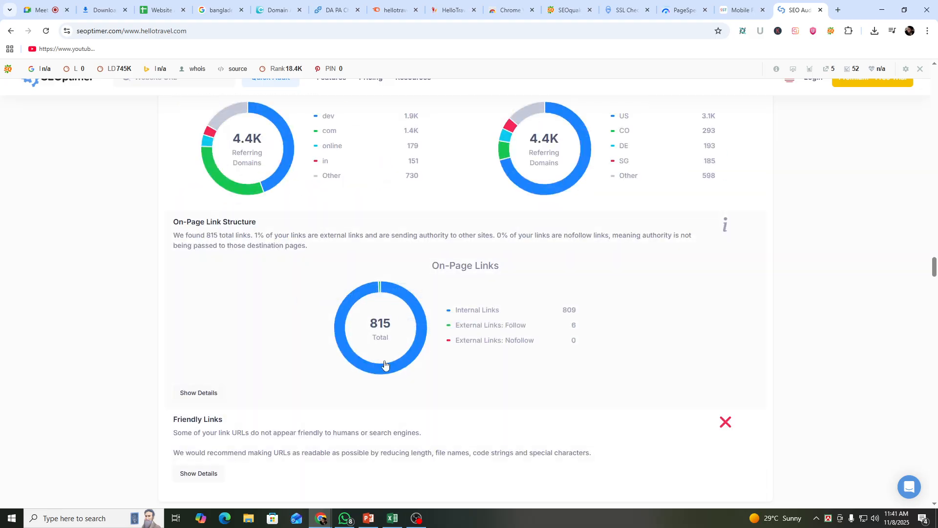
# - Examine the usability, performance and social results in the SEOptimer audit, including Core Web Vitals, download size and linked profiles
pyautogui.scroll(-20, 386, 369)
pyautogui.scroll(8, 391, 374)
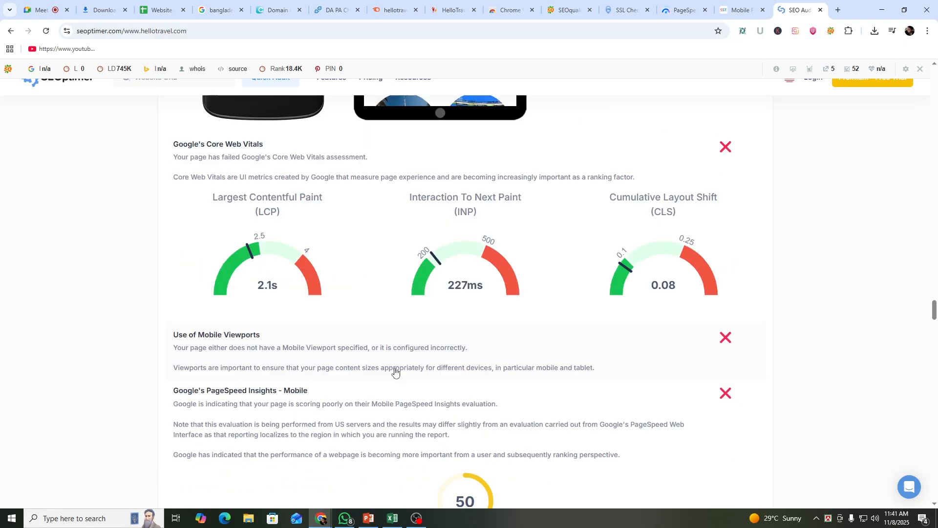
pyautogui.scroll(-20, 395, 372)
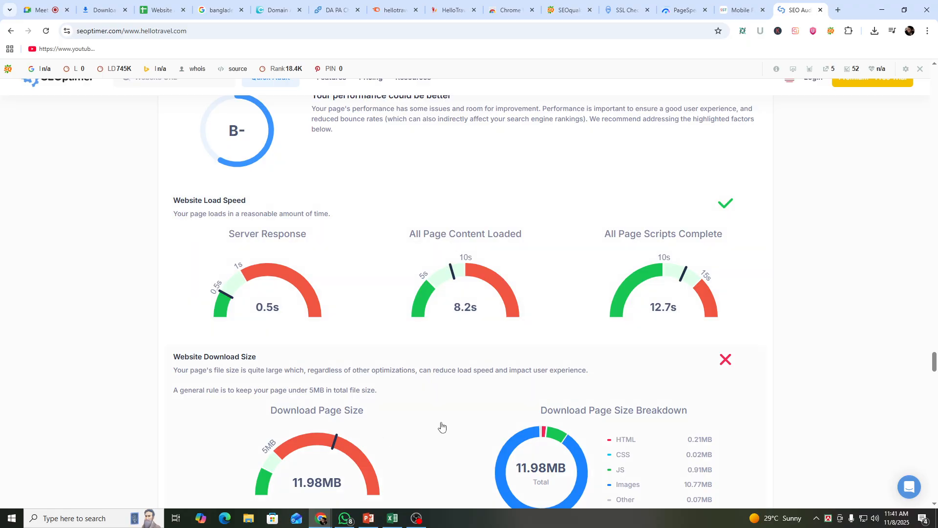
pyautogui.scroll(-20, 309, 450)
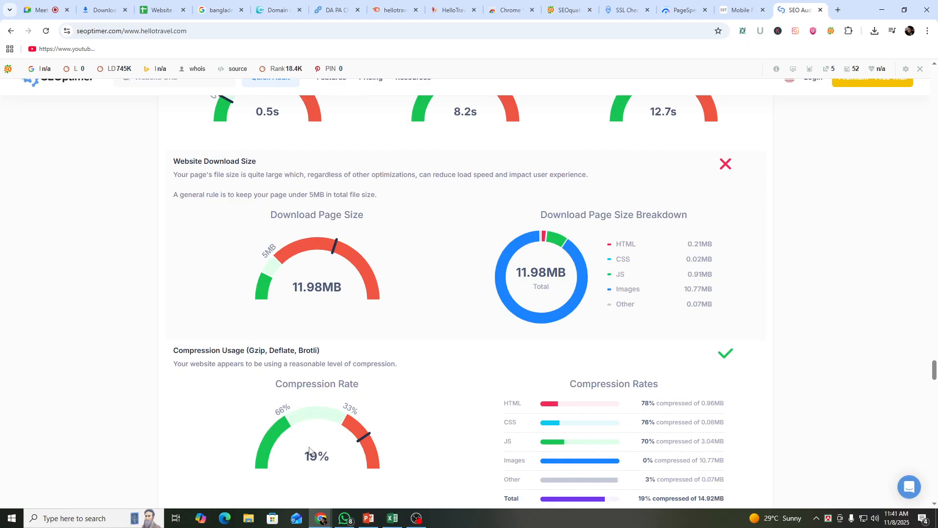
pyautogui.scroll(8, 315, 430)
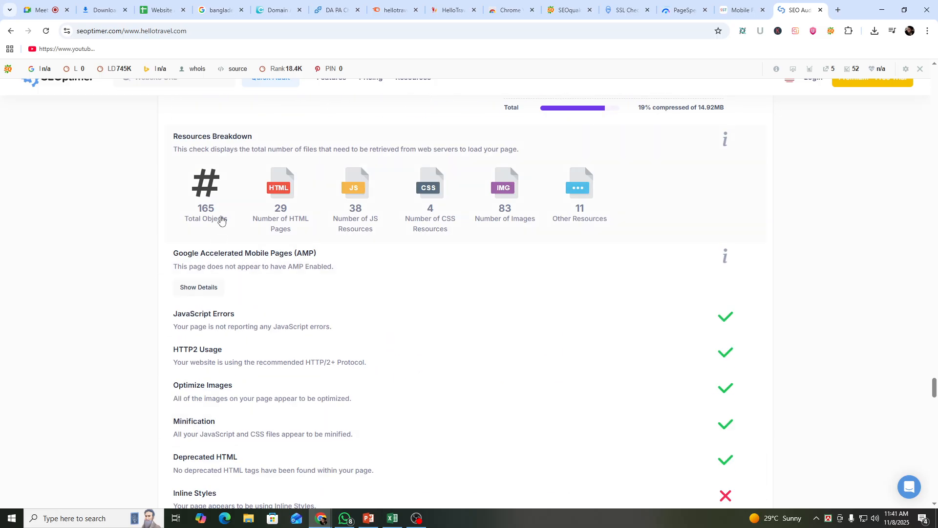
pyautogui.scroll(-15, 251, 336)
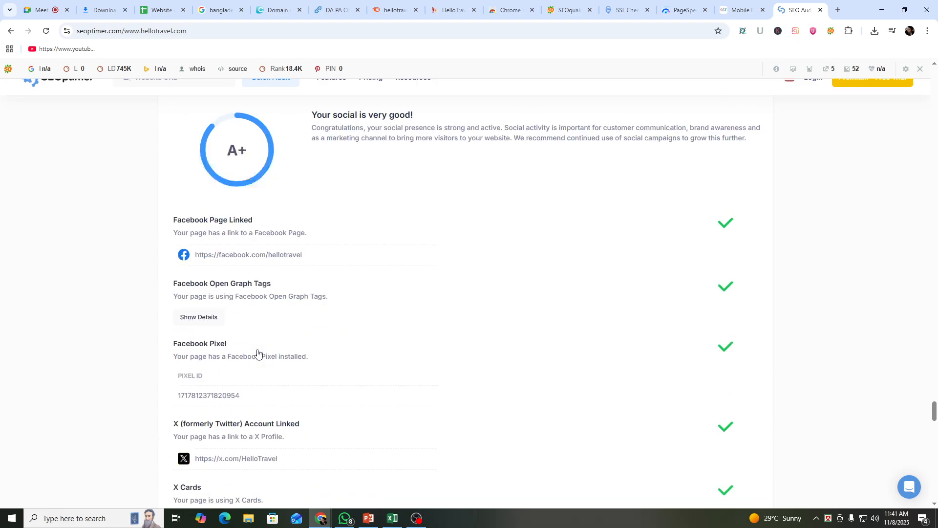
pyautogui.scroll(4, 258, 354)
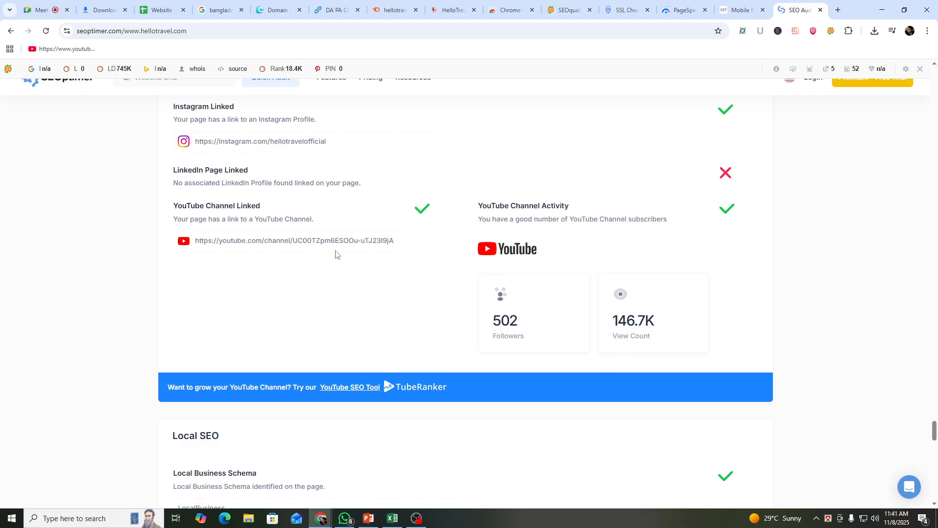
pyautogui.scroll(-15, 259, 361)
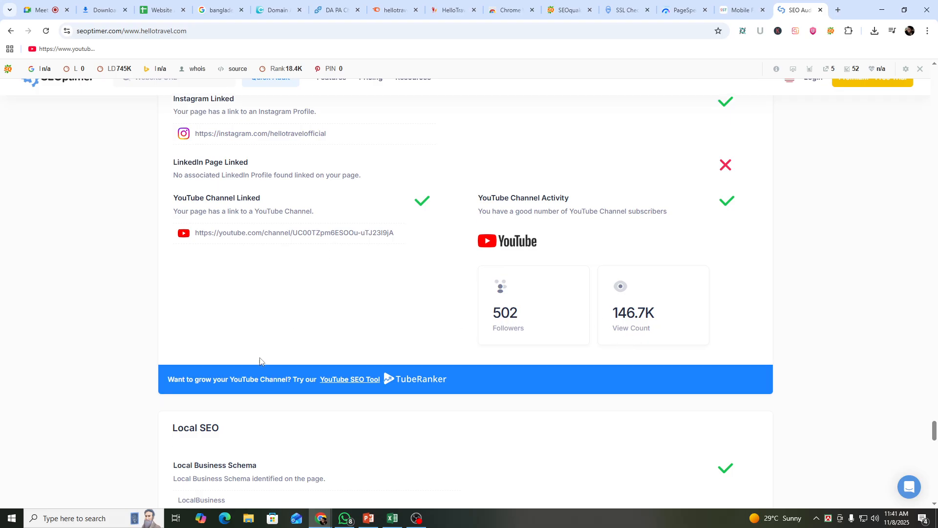
# - Look through the technology results and child pages near the report's end, and return to the overall audit grade
pyautogui.scroll(4, 251, 371)
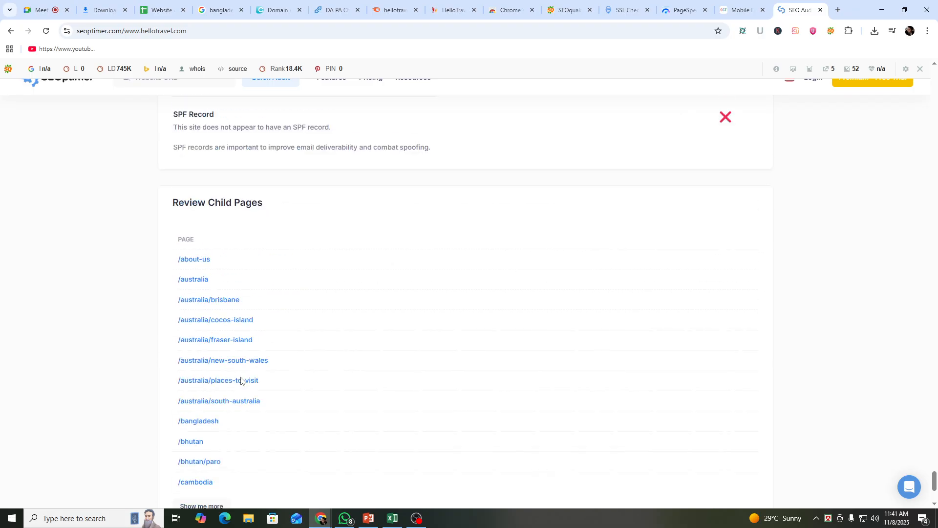
pyautogui.scroll(8, 240, 384)
pyautogui.scroll(-4, 240, 383)
pyautogui.scroll(-4, 240, 384)
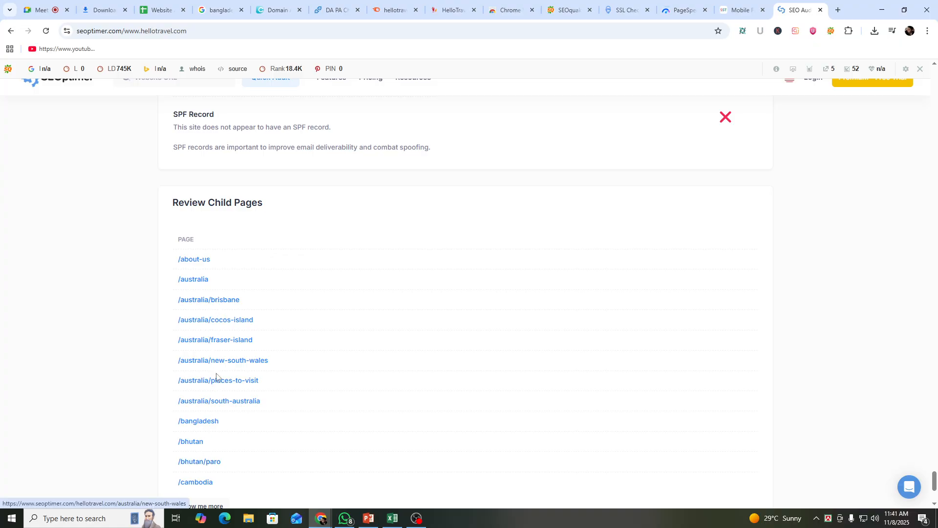
pyautogui.scroll(-4, 227, 315)
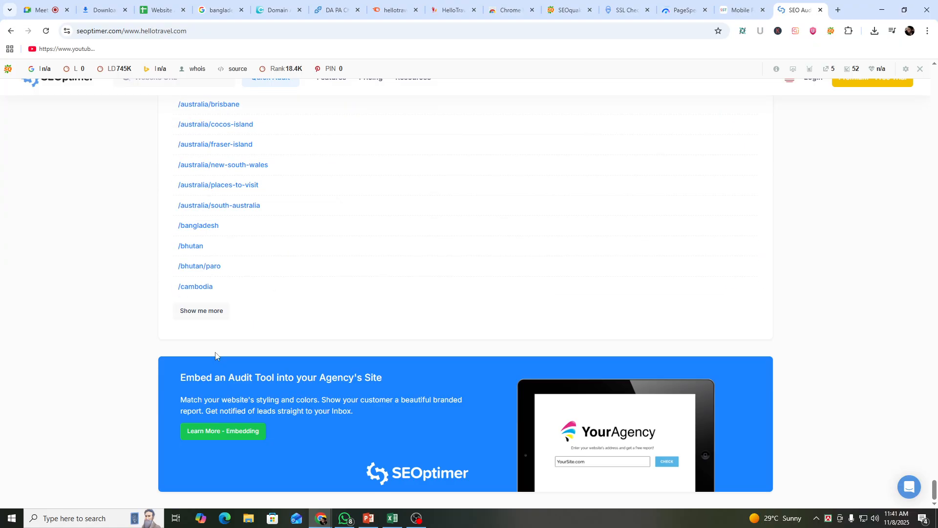
pyautogui.scroll(12, 222, 363)
pyautogui.scroll(20, 337, 331)
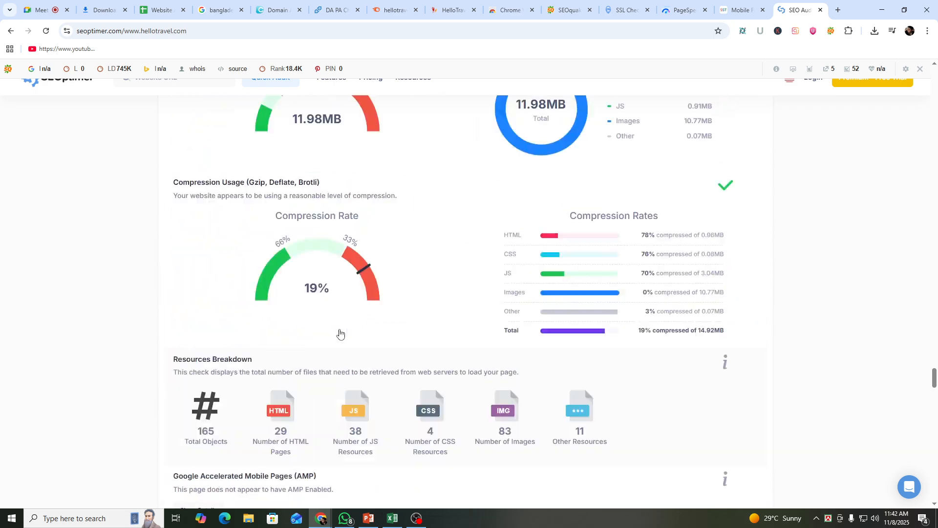
pyautogui.scroll(20, 276, 326)
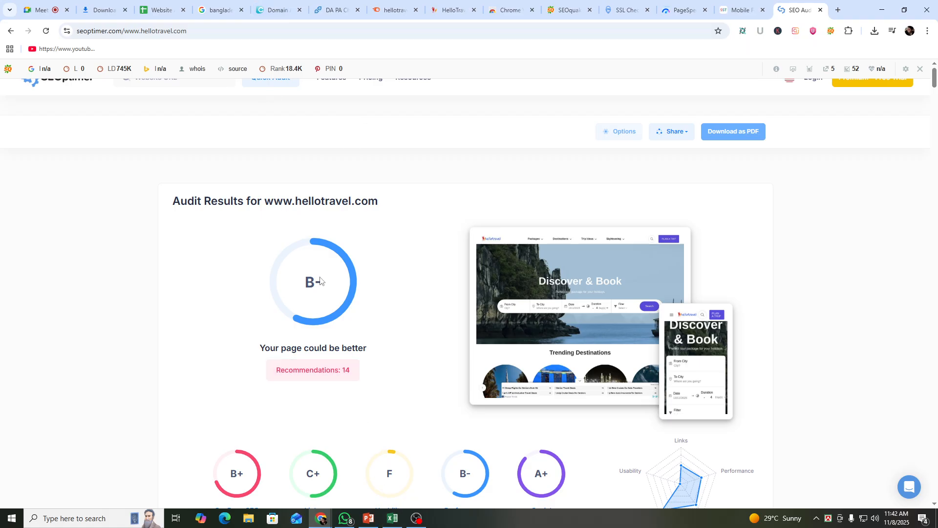
# - Switch to Excel and enter (B-) as the Full website Seo Score in cell B10
pyautogui.click(392, 518)
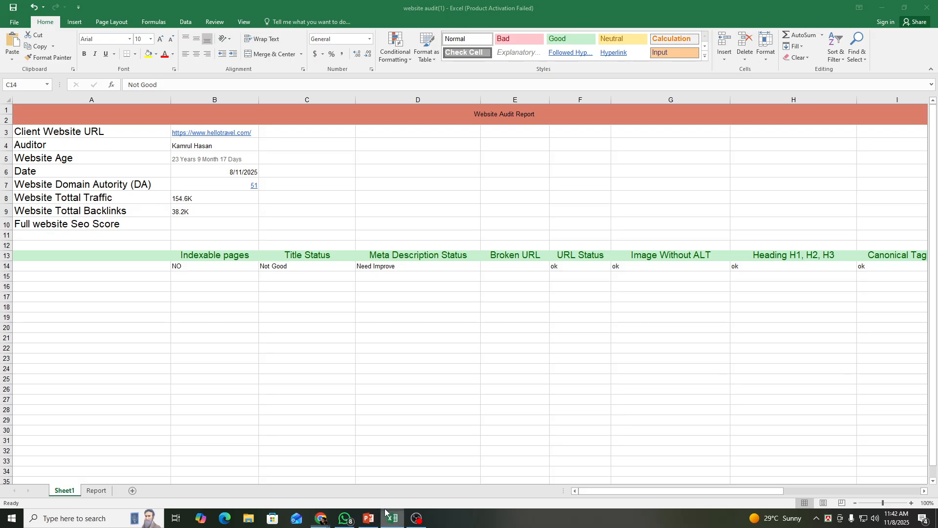
pyautogui.click(194, 226)
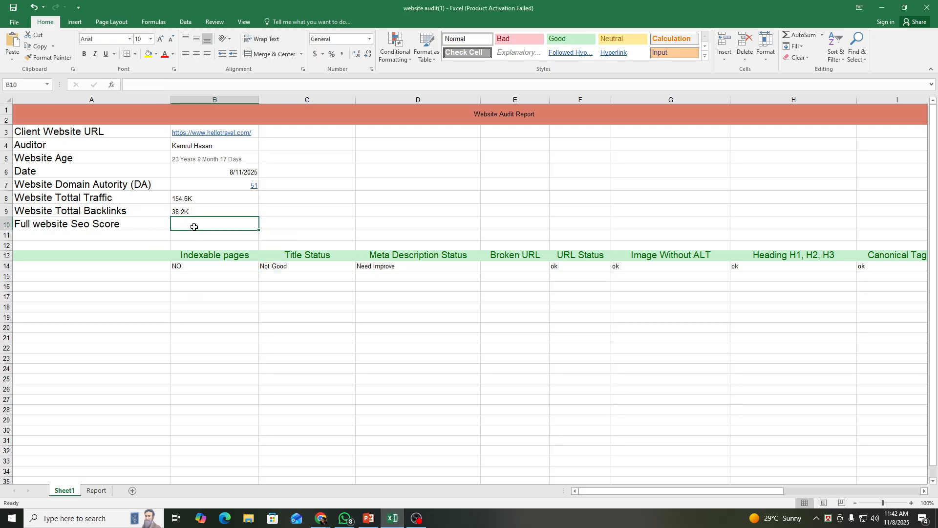
pyautogui.write('B-)')
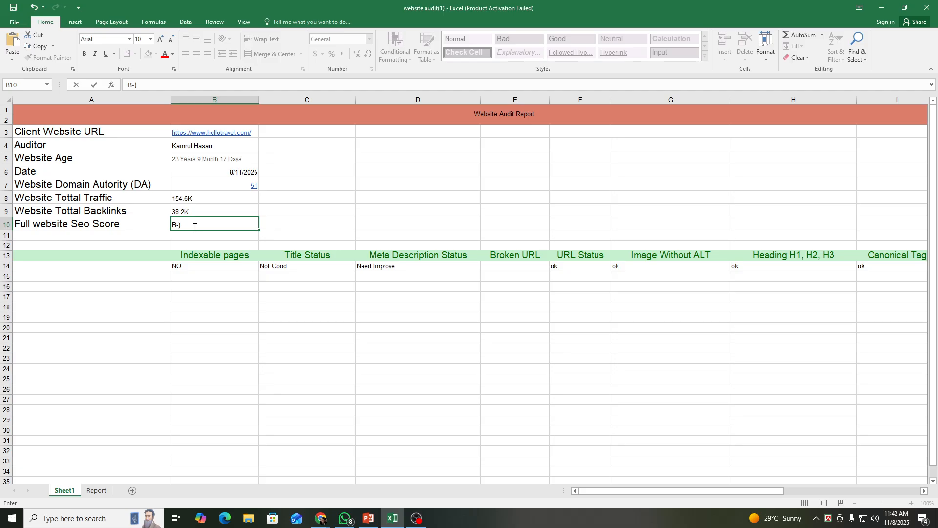
pyautogui.press('Left')
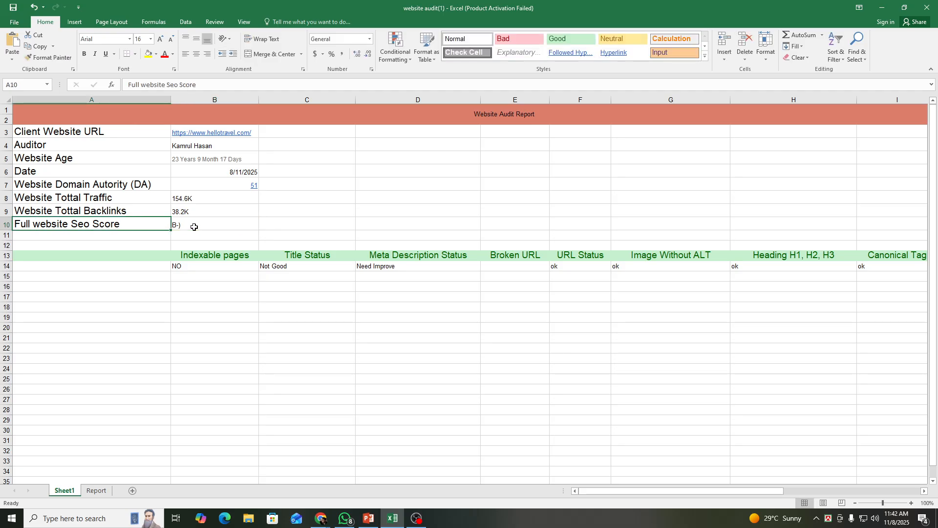
pyautogui.click(194, 226)
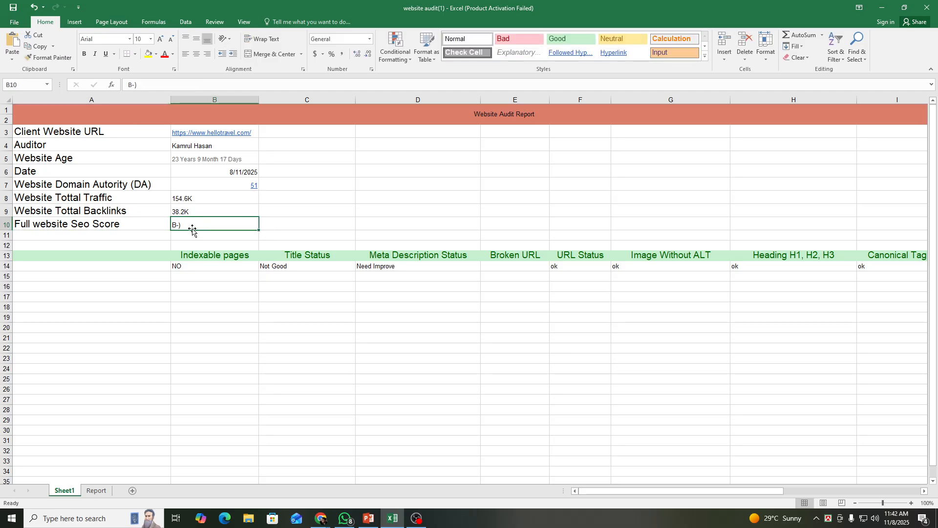
pyautogui.doubleClick(189, 225)
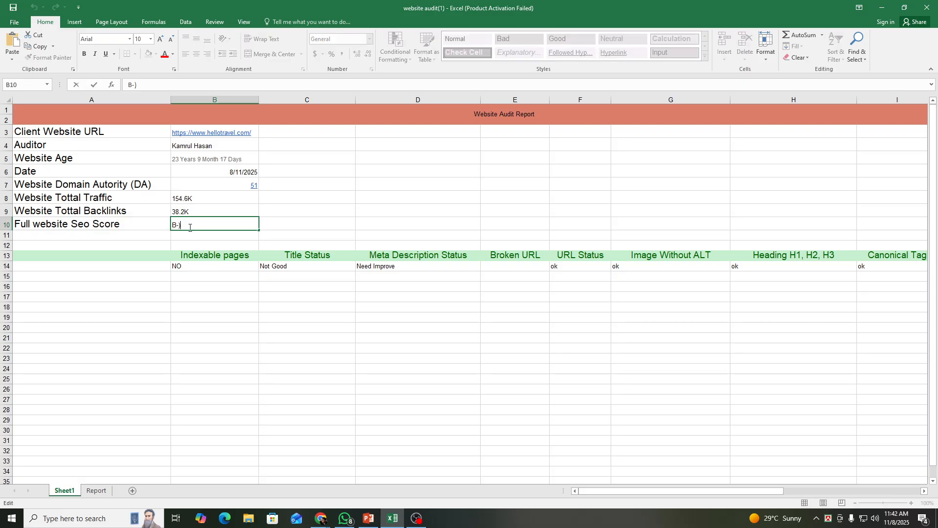
pyautogui.click(180, 224)
pyautogui.write('(')
pyautogui.click(210, 308)
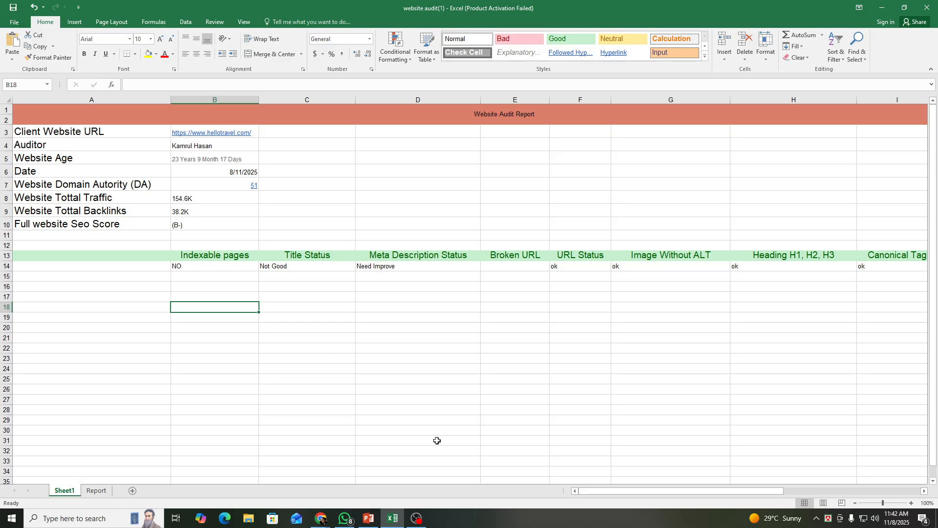
# - Copy the header text "Broken URL" from cell E13 without changing the cell
pyautogui.moveTo(636, 491); pyautogui.dragTo(837, 497)
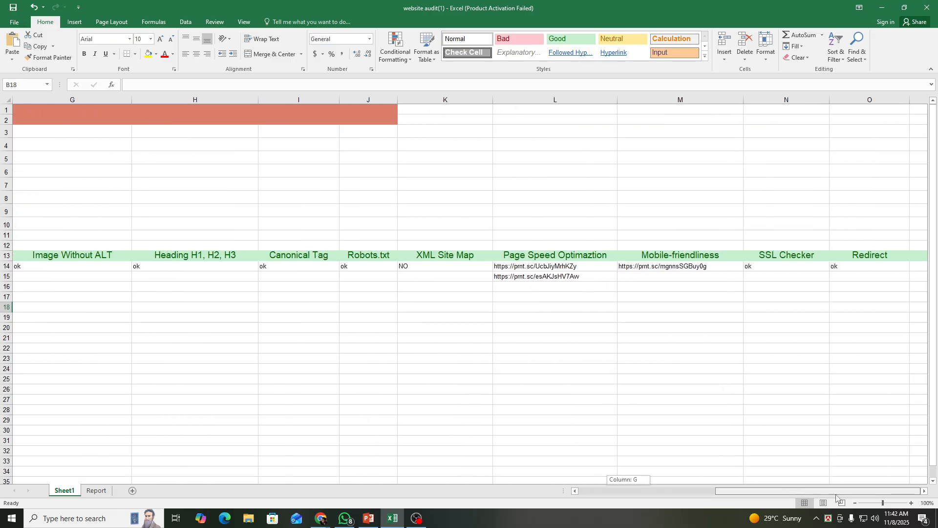
pyautogui.moveTo(772, 494); pyautogui.dragTo(600, 487)
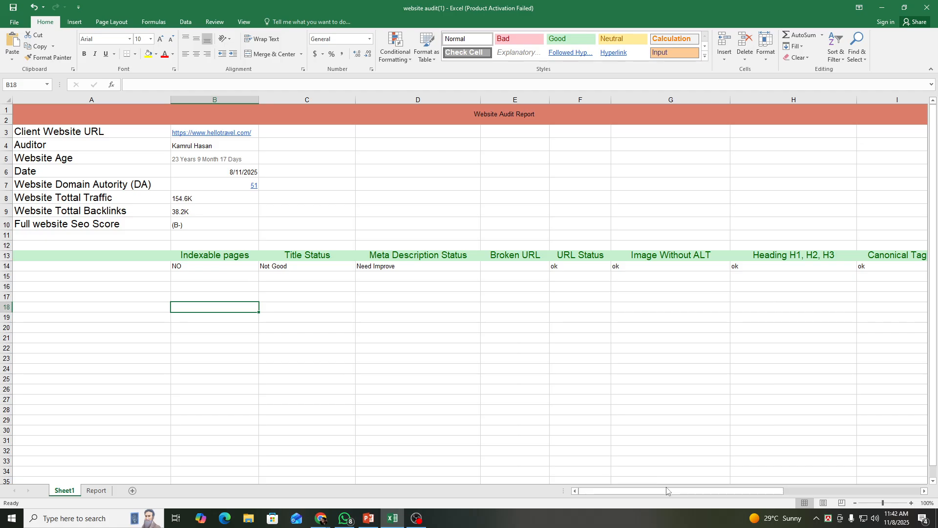
pyautogui.click(518, 254)
pyautogui.doubleClick(522, 255)
pyautogui.doubleClick(523, 255)
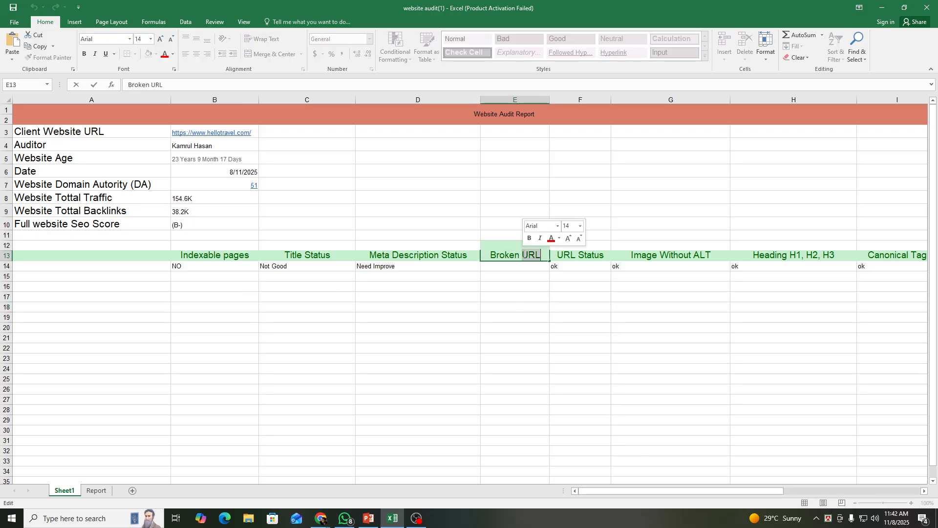
pyautogui.doubleClick(534, 255)
pyautogui.click(538, 254)
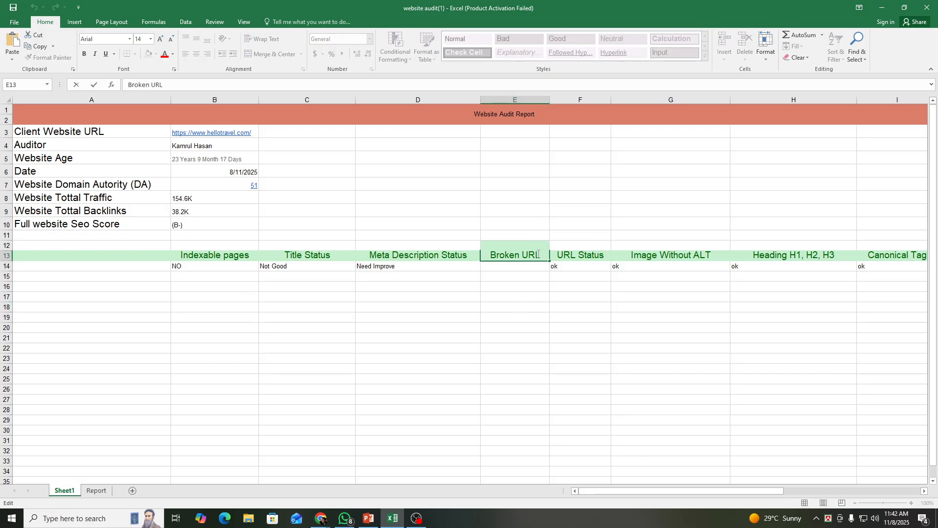
pyautogui.moveTo(539, 253); pyautogui.dragTo(484, 255)
pyautogui.hotkey('ctrl', 'c')
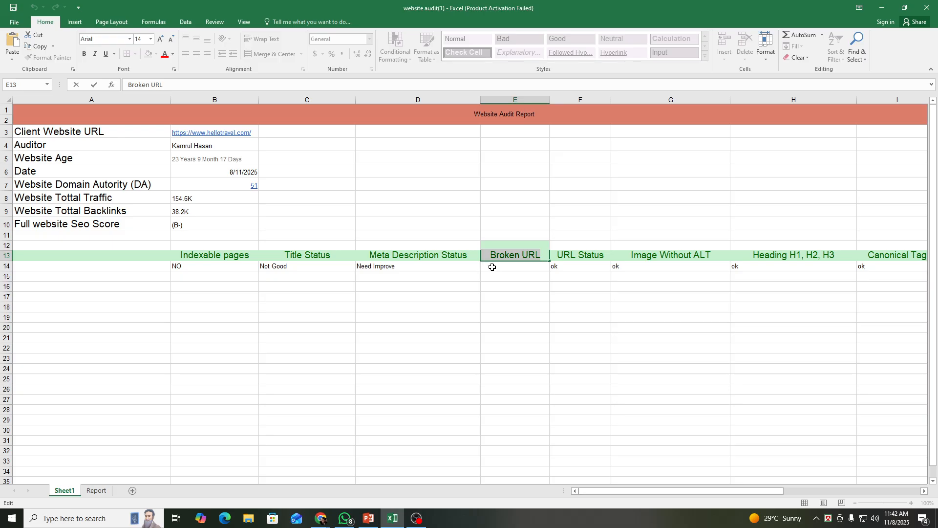
pyautogui.click(505, 357)
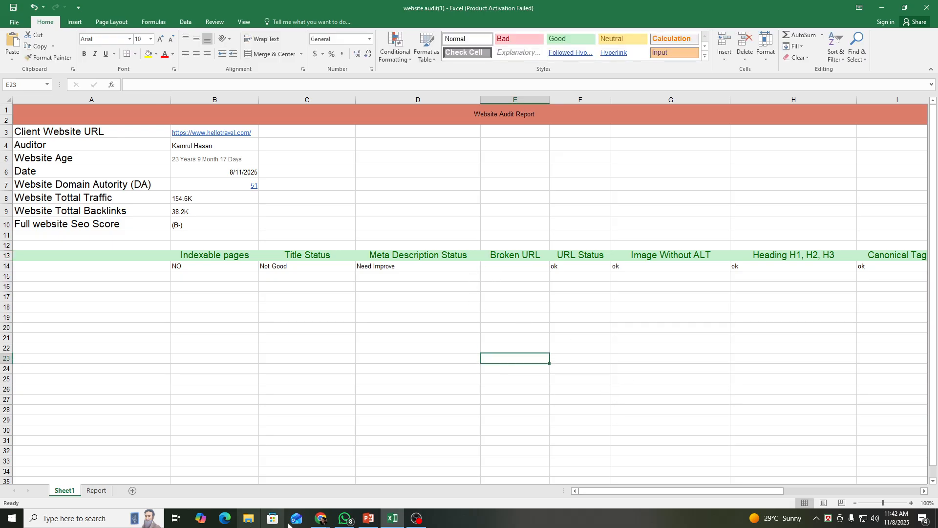
# - Switch to Chrome, search Google for "broken url checker" in a new tab and open the Ahrefs Broken Link Checker
pyautogui.moveTo(328, 522)
pyautogui.click(278, 476)
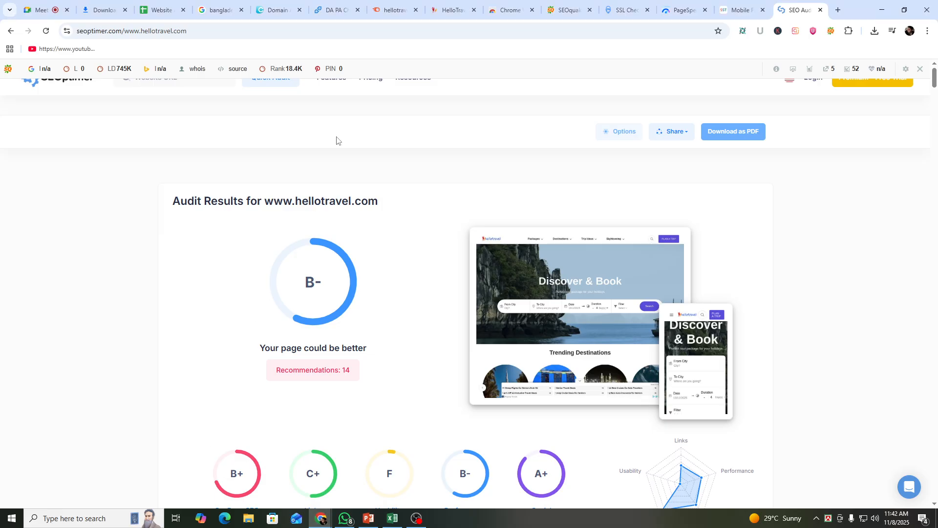
pyautogui.click(838, 9)
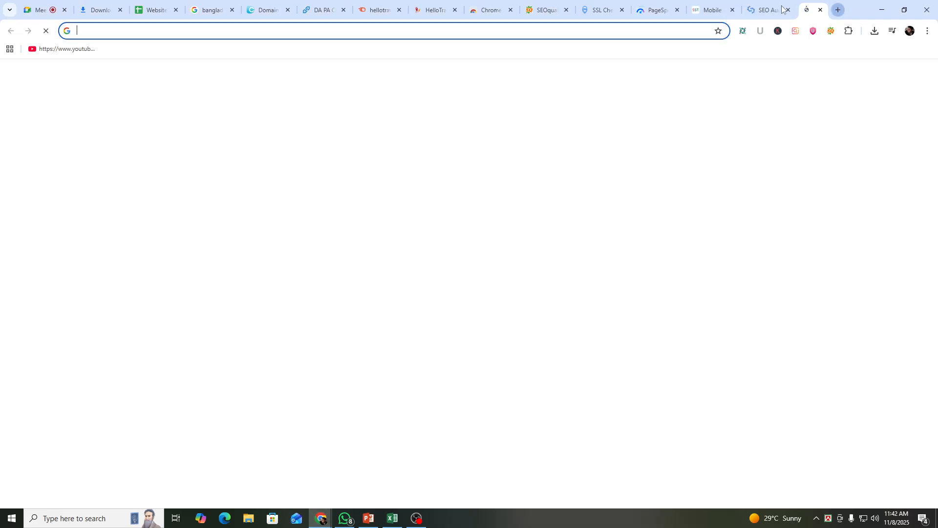
pyautogui.click(589, 31)
pyautogui.write('Broken URL')
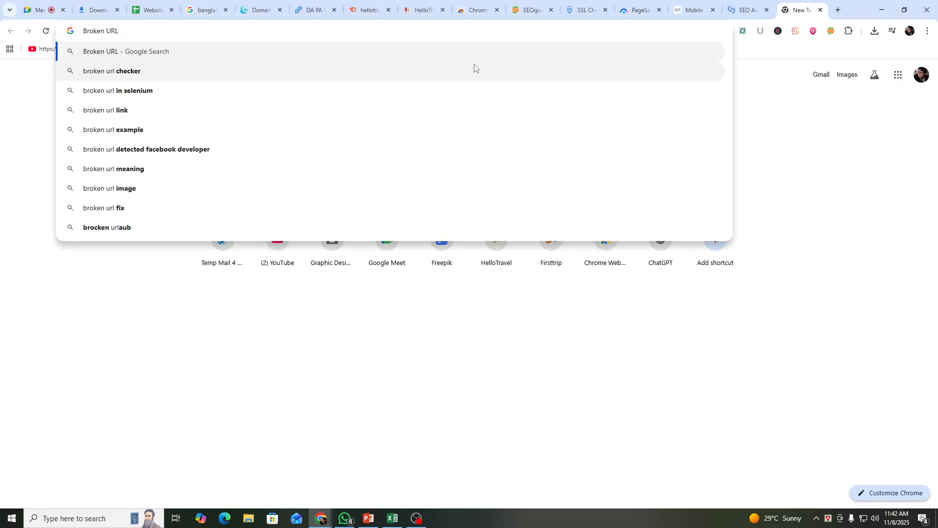
pyautogui.press('Down')
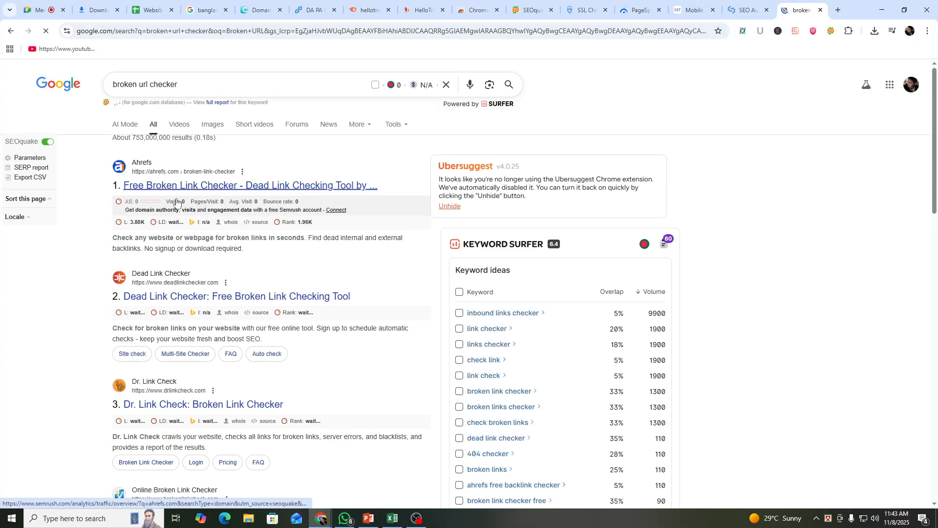
pyautogui.click(172, 187)
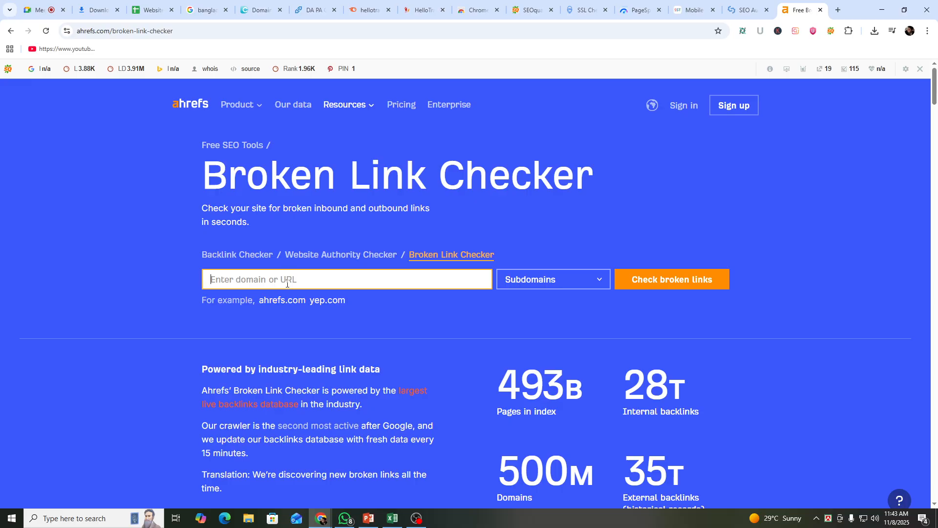
pyautogui.hotkey('ctrl', 'v')
pyautogui.moveTo(288, 277); pyautogui.dragTo(153, 283)
pyautogui.press('BackSpace')
pyautogui.click(587, 9)
pyautogui.click(637, 9)
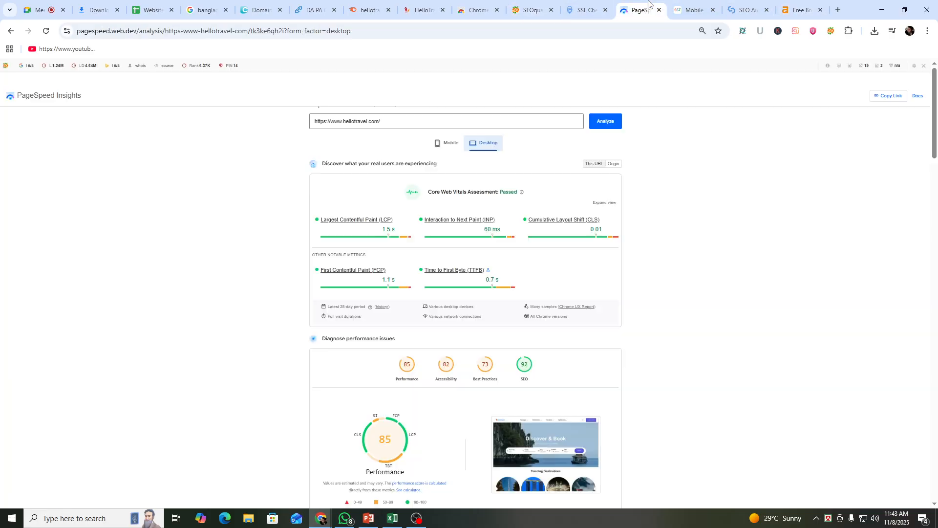
pyautogui.click(691, 10)
pyautogui.click(741, 7)
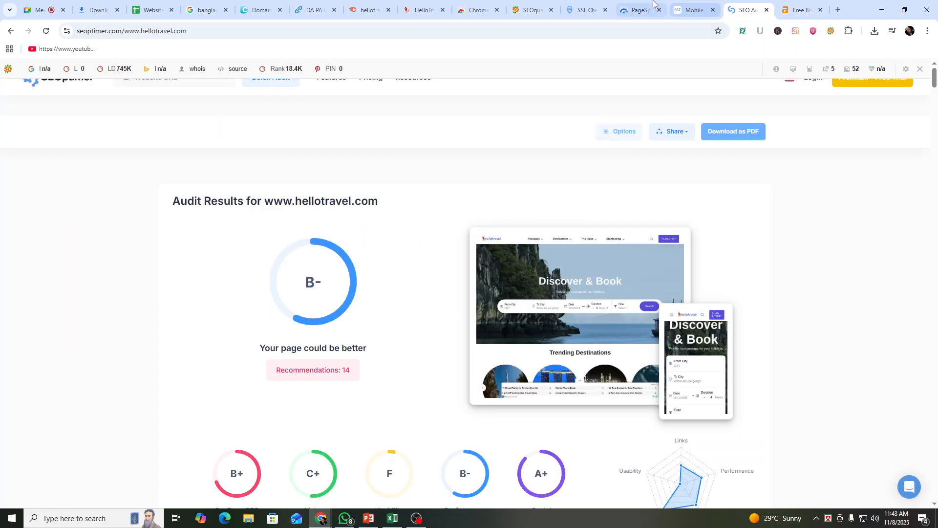
pyautogui.click(533, 7)
pyautogui.click(477, 7)
pyautogui.click(413, 9)
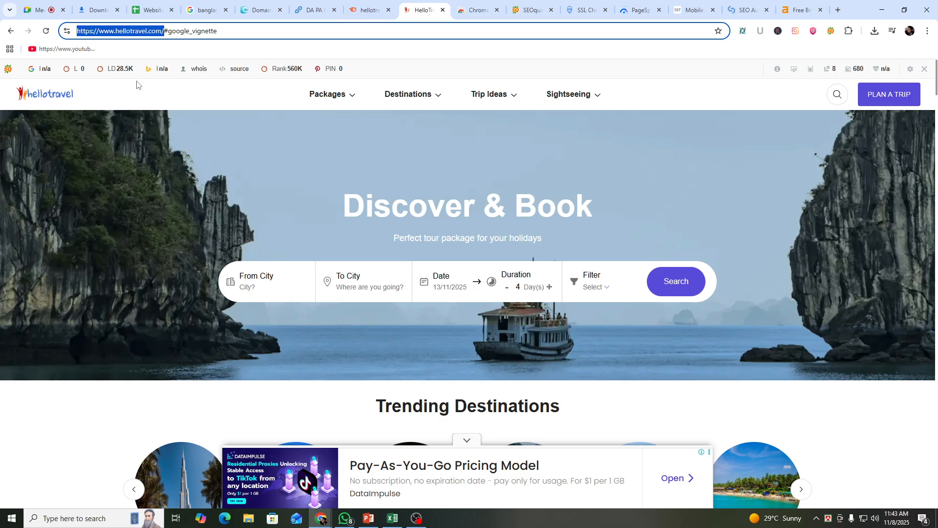
pyautogui.click(812, 6)
pyautogui.write('https://www.hellotravel.com/')
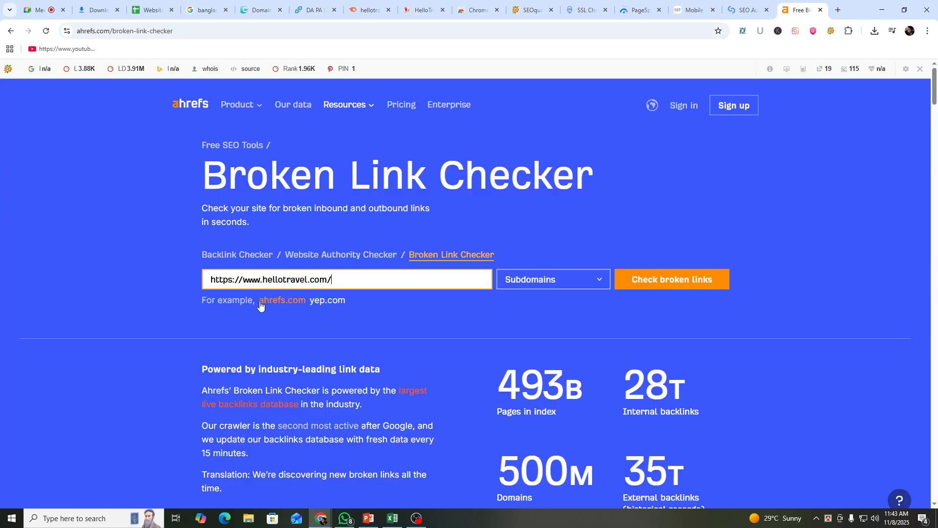
pyautogui.click(664, 279)
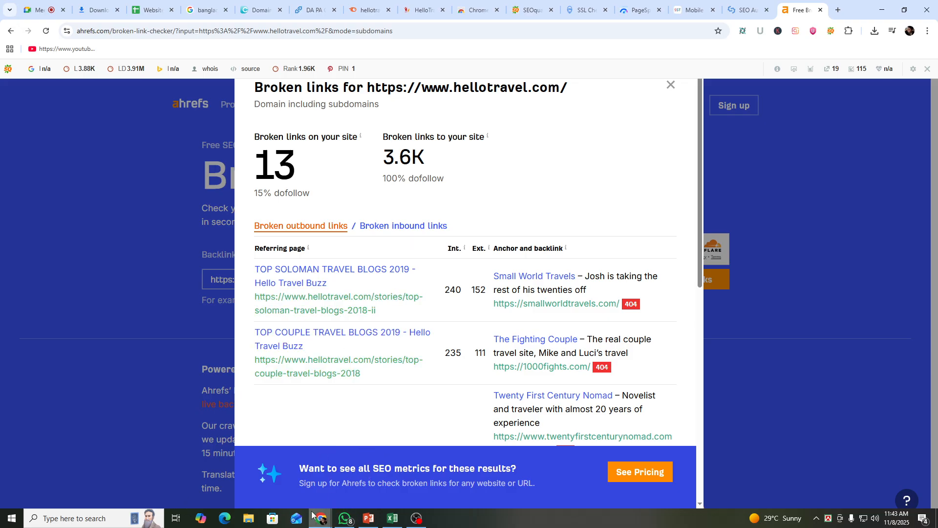
# - Switch to Excel and enter 13 under Broken URL in cell E14
pyautogui.click(393, 518)
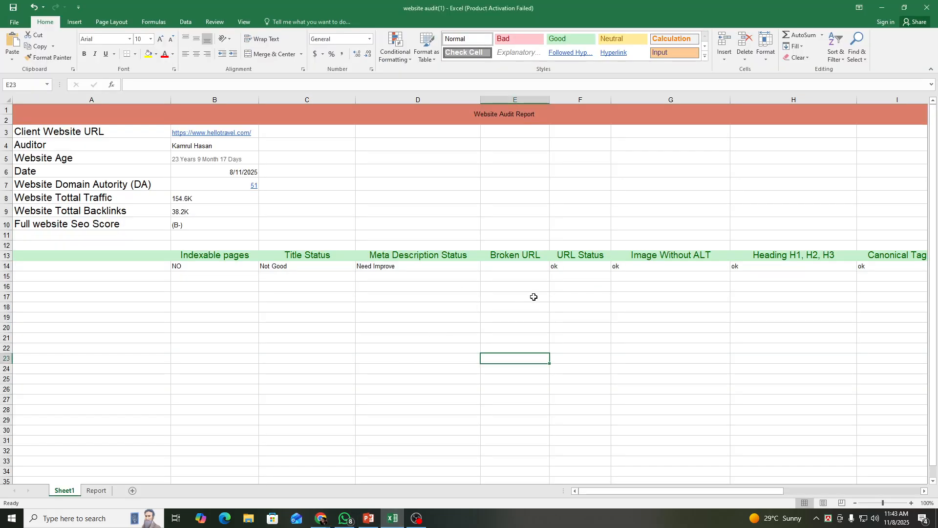
pyautogui.click(513, 268)
pyautogui.write('1')
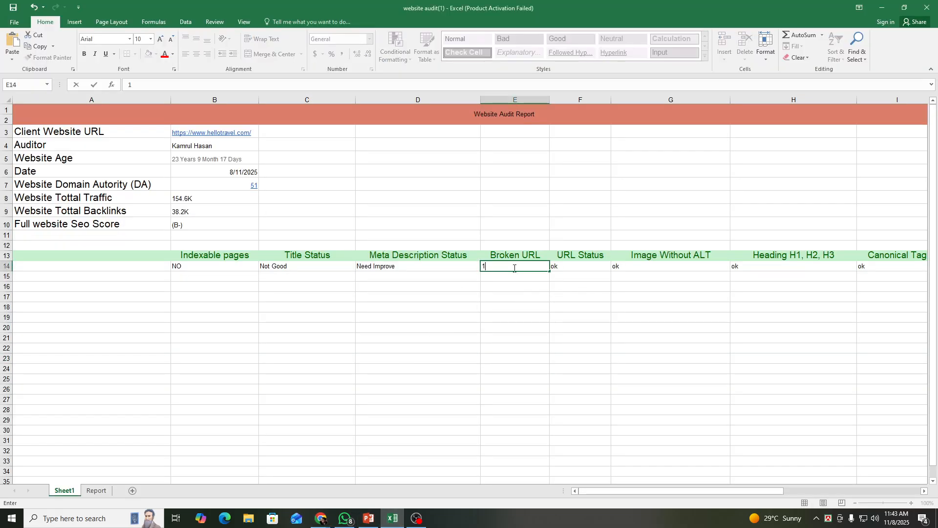
pyautogui.write('3')
pyautogui.click(459, 326)
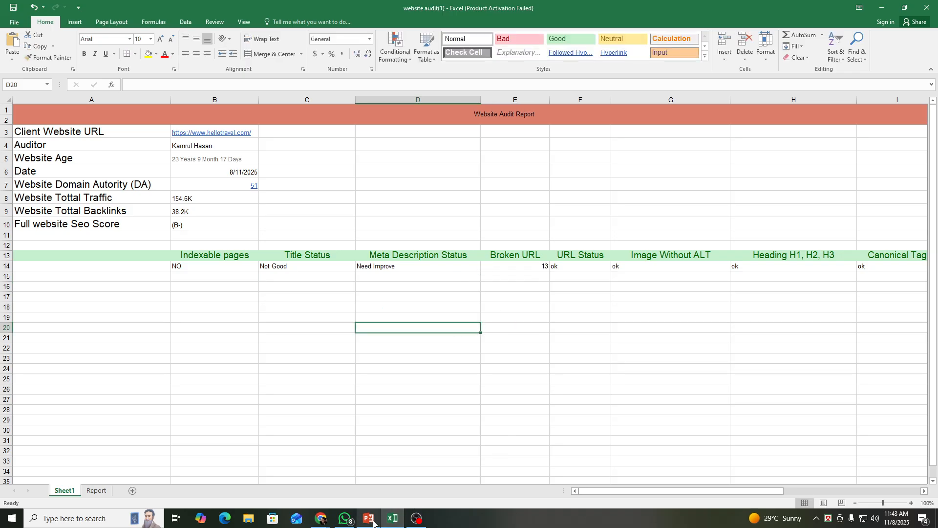
# - Return to Chrome and look through the broken outbound links listed in the Ahrefs report for hellotravel.com
pyautogui.click(320, 519)
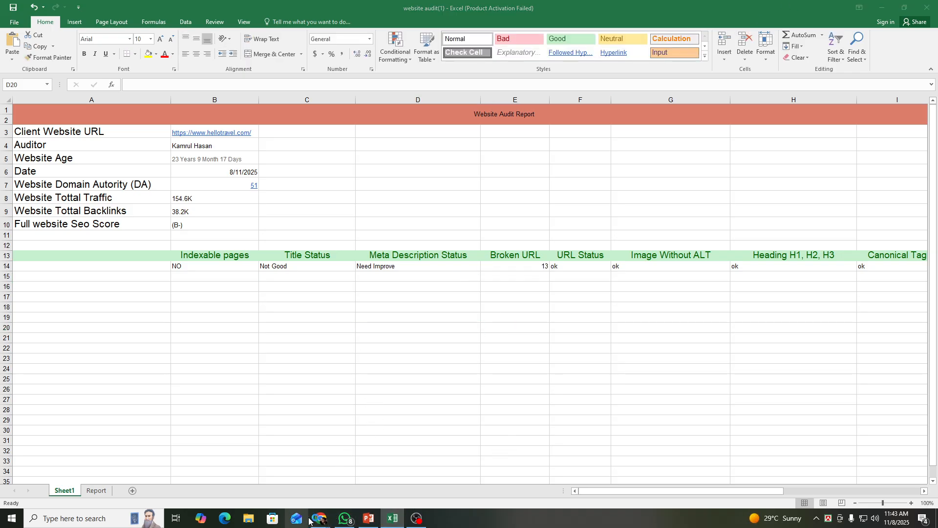
pyautogui.click(293, 495)
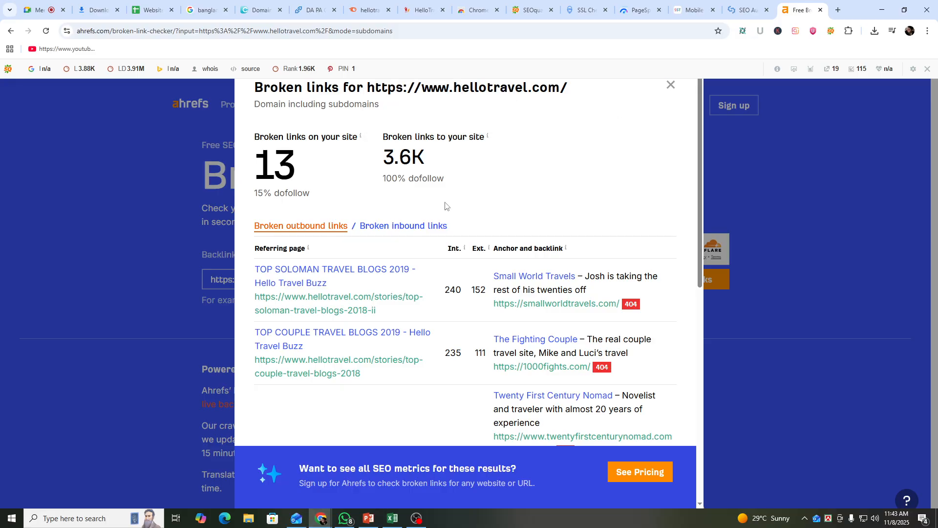
pyautogui.scroll(-4, 489, 274)
pyautogui.scroll(4, 505, 313)
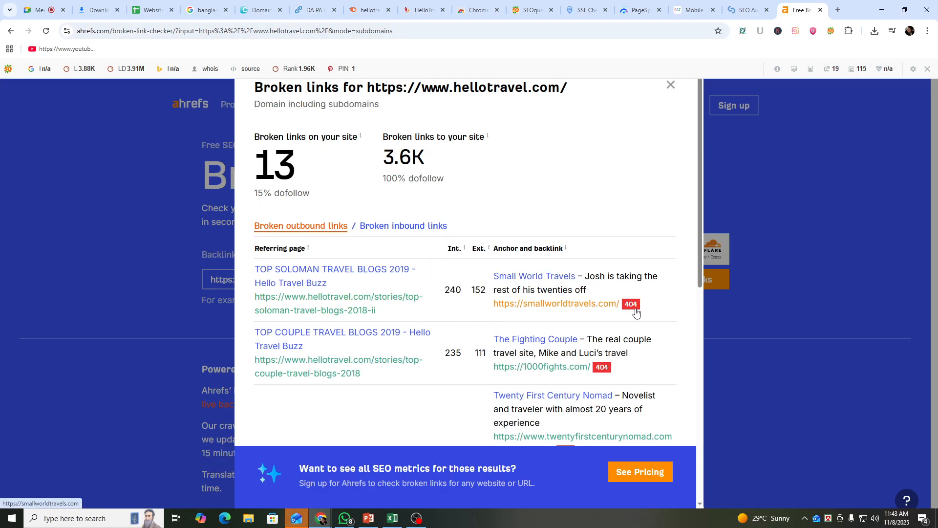
pyautogui.scroll(-9, 596, 316)
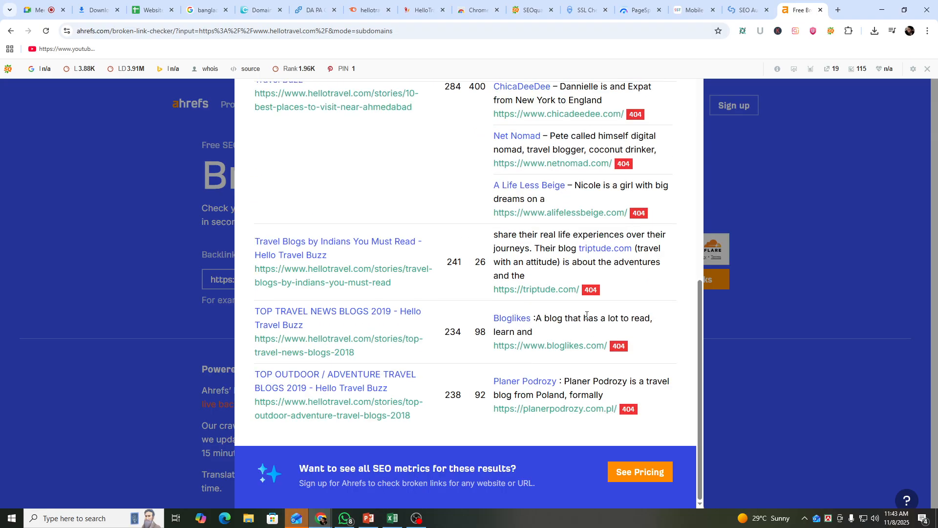
pyautogui.scroll(10, 595, 313)
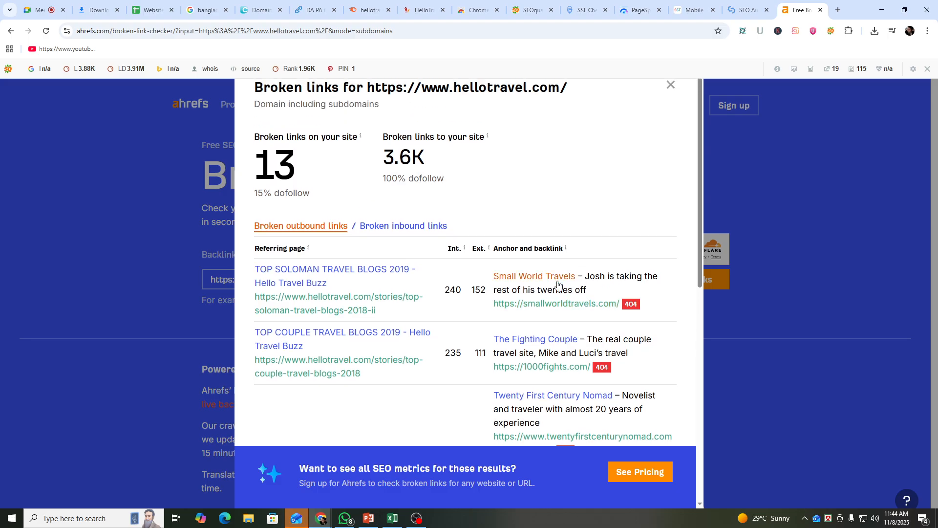
# - Open the broken link to smallworldtravels.com in a new tab and view the page it leads to
pyautogui.rightClick(544, 310)
pyautogui.click(567, 318)
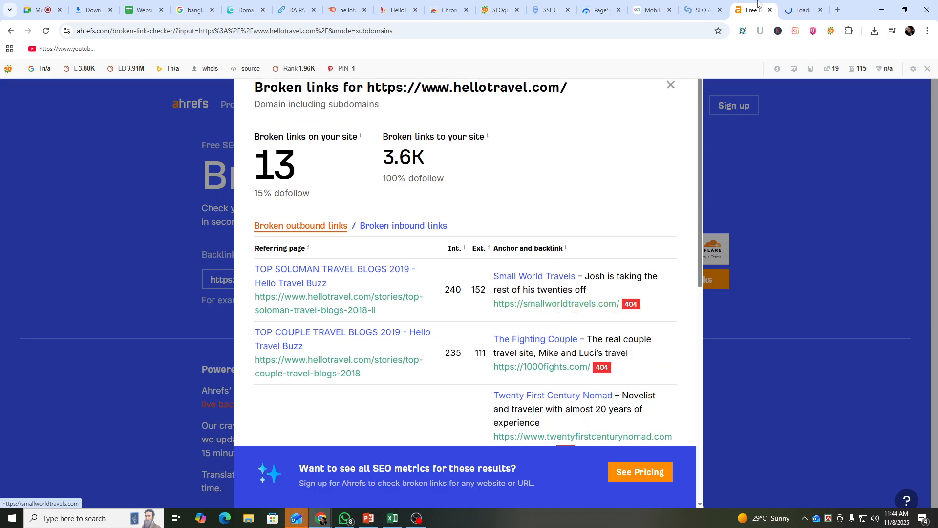
pyautogui.click(797, 7)
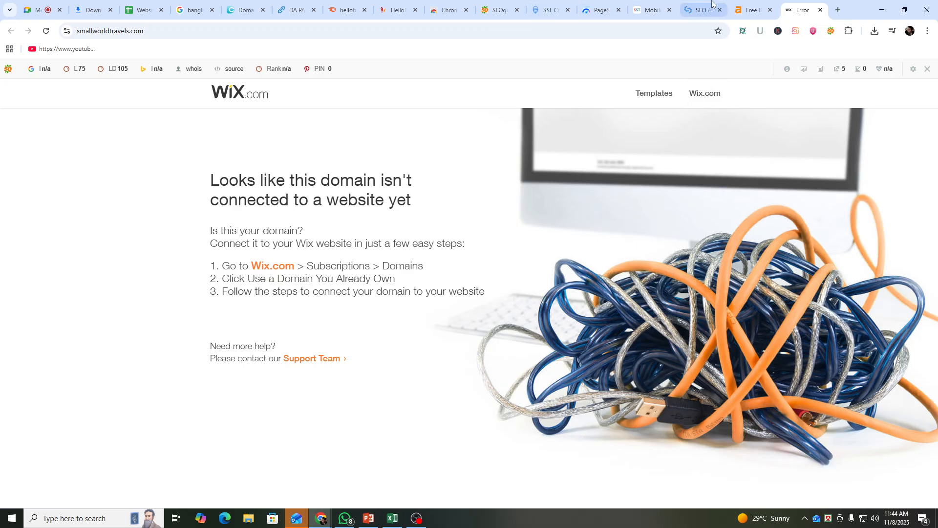
# - Switch to Excel, middle-align header row 13 vertically and remove its horizontal centering
pyautogui.click(393, 518)
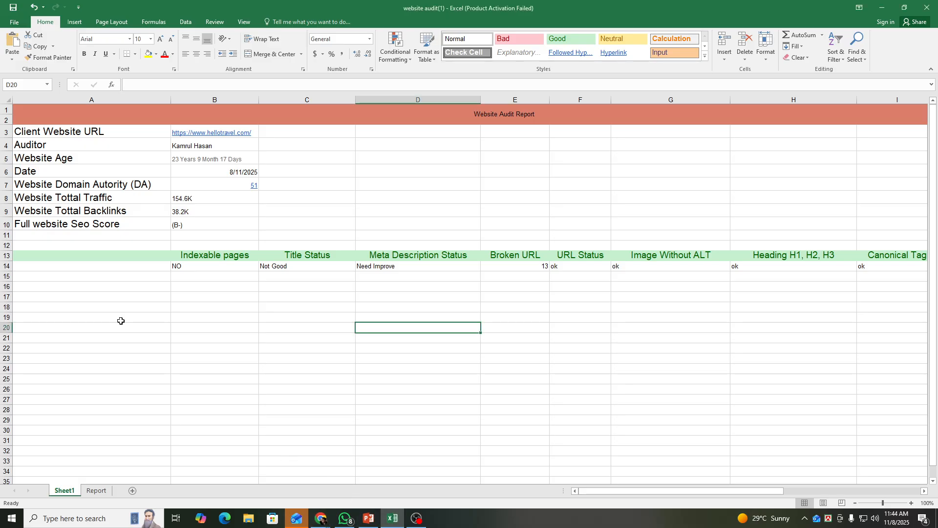
pyautogui.click(2, 255)
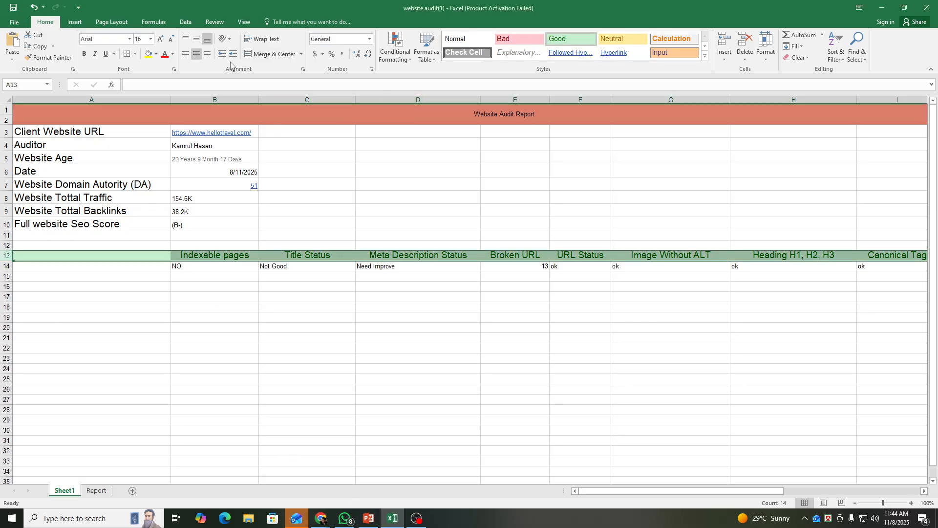
pyautogui.click(197, 39)
pyautogui.click(197, 54)
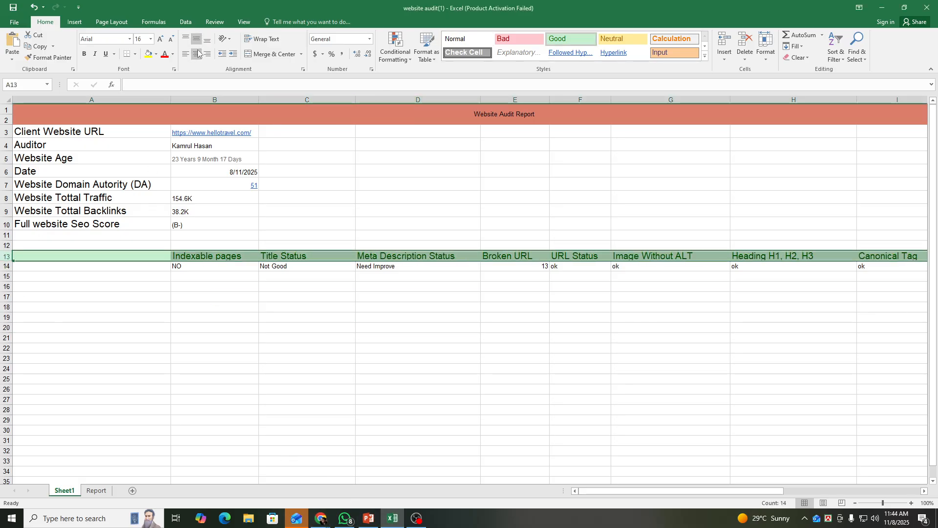
pyautogui.click(150, 323)
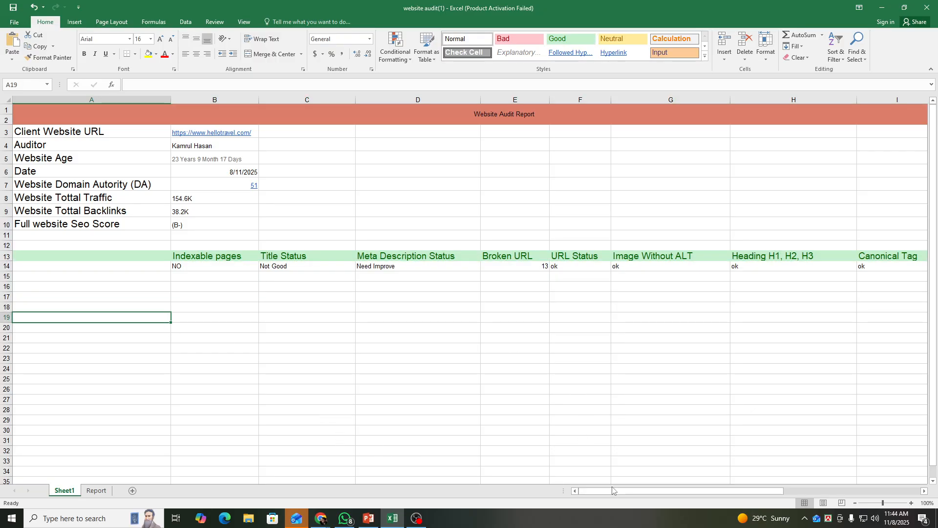
# - Center the results in row 14 horizontally and middle-align them vertically
pyautogui.click(7, 266)
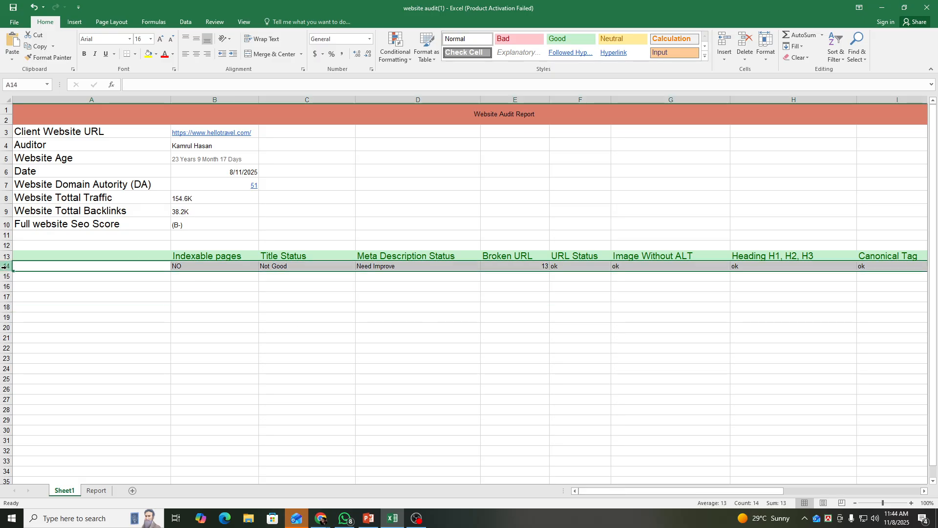
pyautogui.click(199, 55)
pyautogui.click(196, 39)
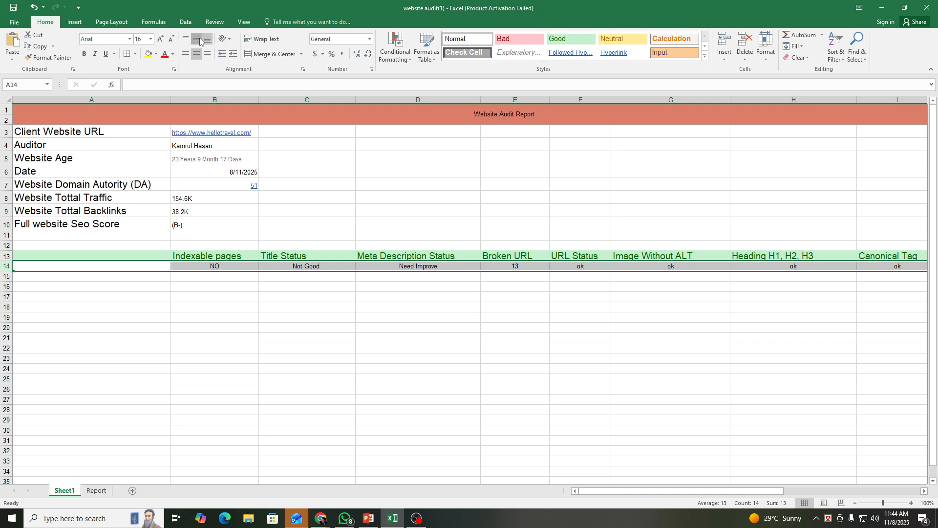
pyautogui.click(330, 380)
pyautogui.moveTo(606, 492)
pyautogui.mouseDown()
pyautogui.moveTo(733, 490)
pyautogui.moveTo(610, 490)
pyautogui.mouseUp()
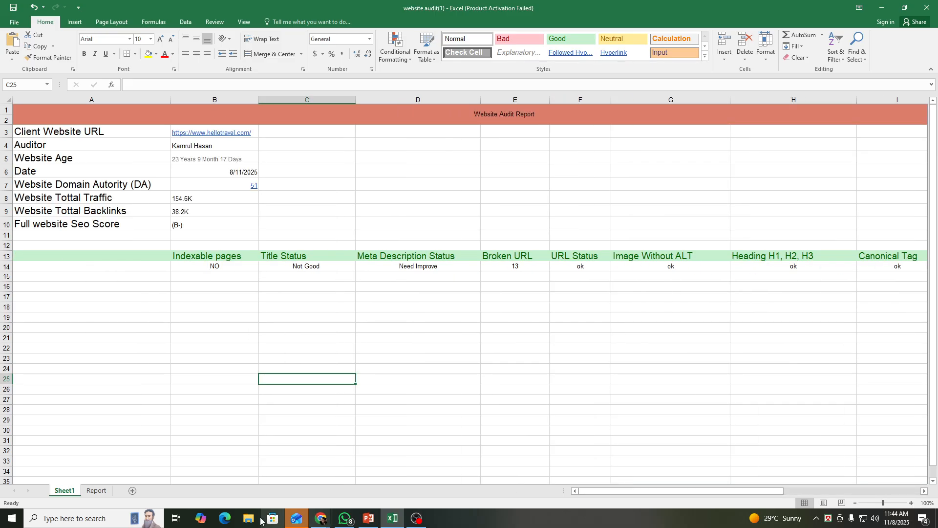